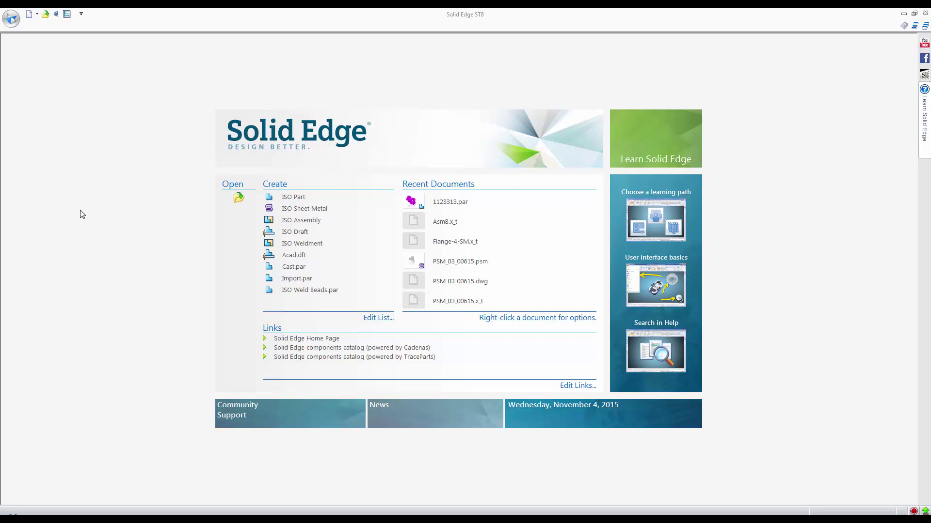
Open the part file Test 4 - Simplify body.par from the Optimize Demo folder
{"action": "left_click", "coordinate": [238, 197]}
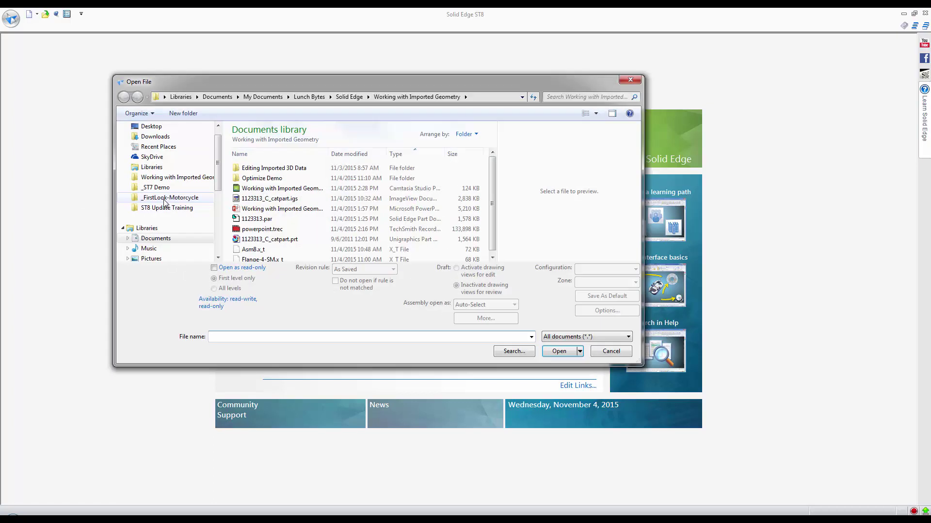
{"action": "double_click", "coordinate": [286, 178]}
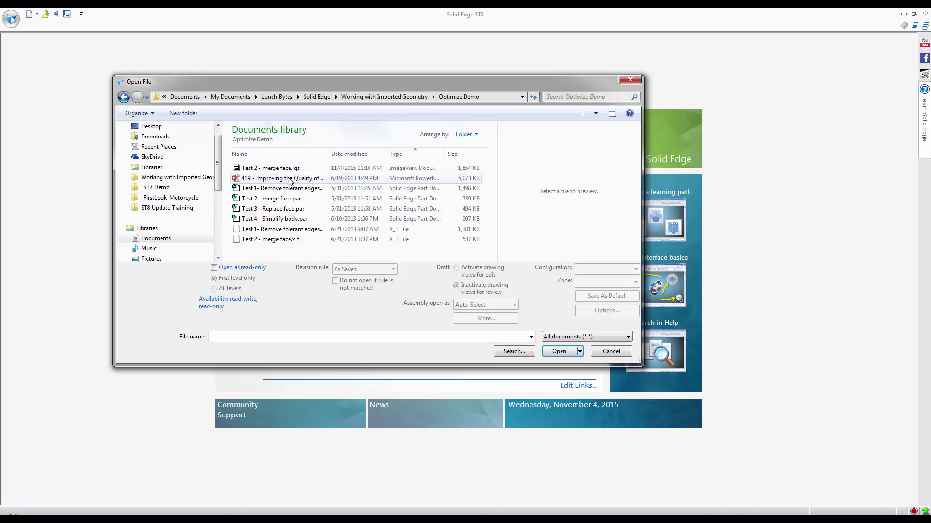
{"action": "left_click", "coordinate": [300, 189]}
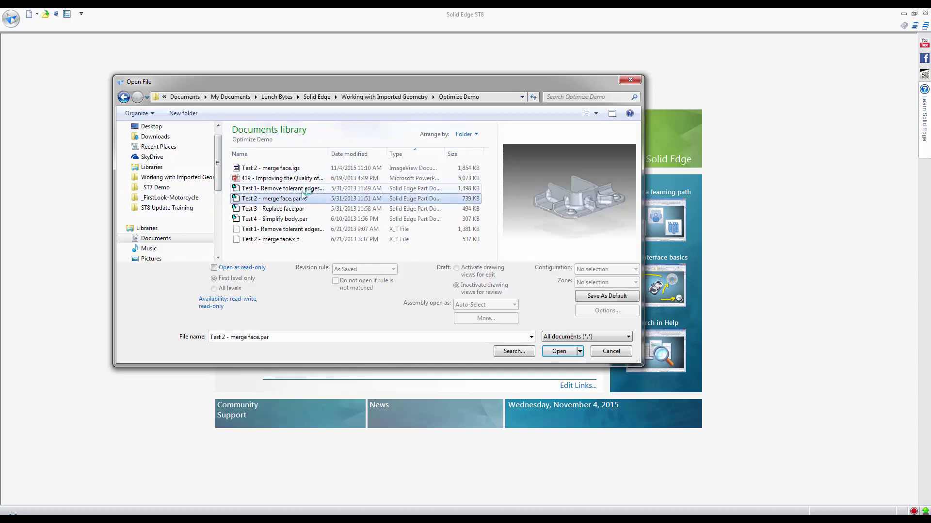
{"action": "left_click", "coordinate": [291, 209]}
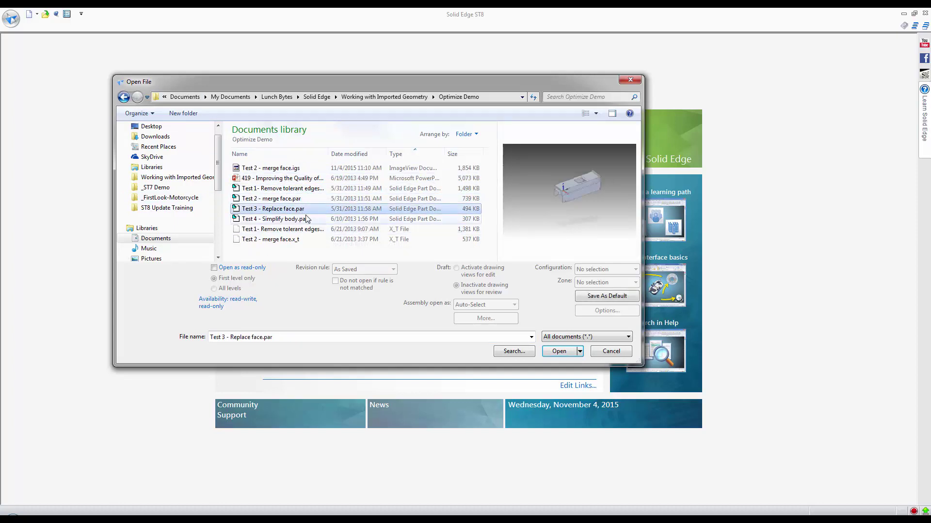
{"action": "left_click", "coordinate": [306, 220]}
{"action": "left_click", "coordinate": [559, 352]}
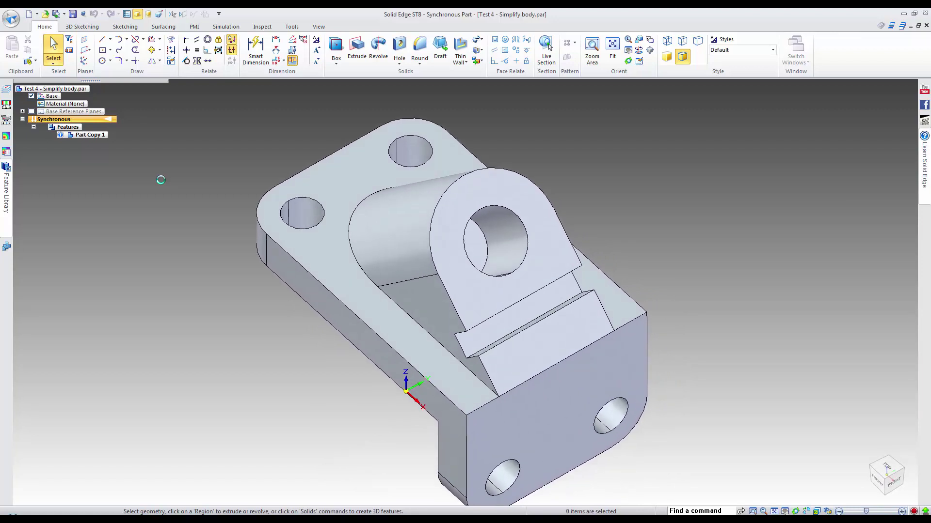
Examine the wall face of the plate's corner hole and the body-quality hint on the Part Copy 1 feature
{"action": "left_click", "coordinate": [308, 219]}
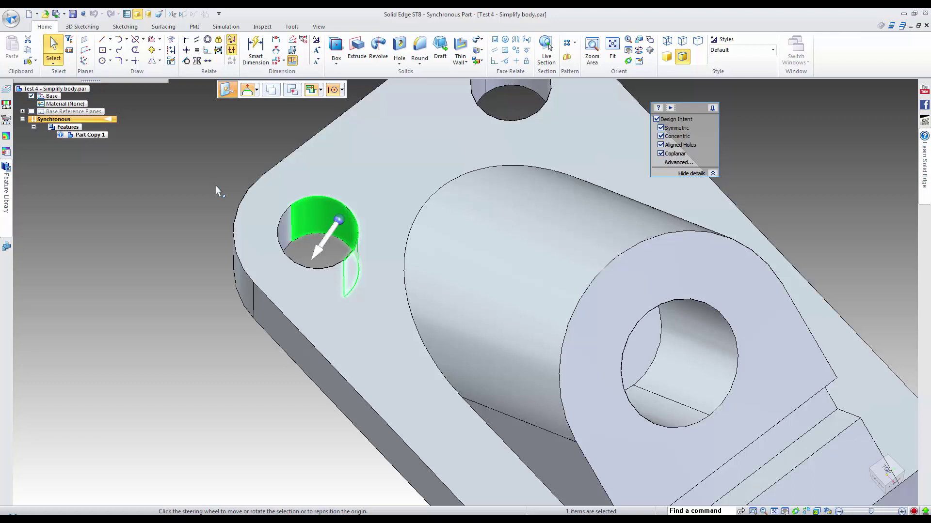
{"action": "left_click", "coordinate": [201, 156]}
{"action": "key", "text": "ctrl+i"}
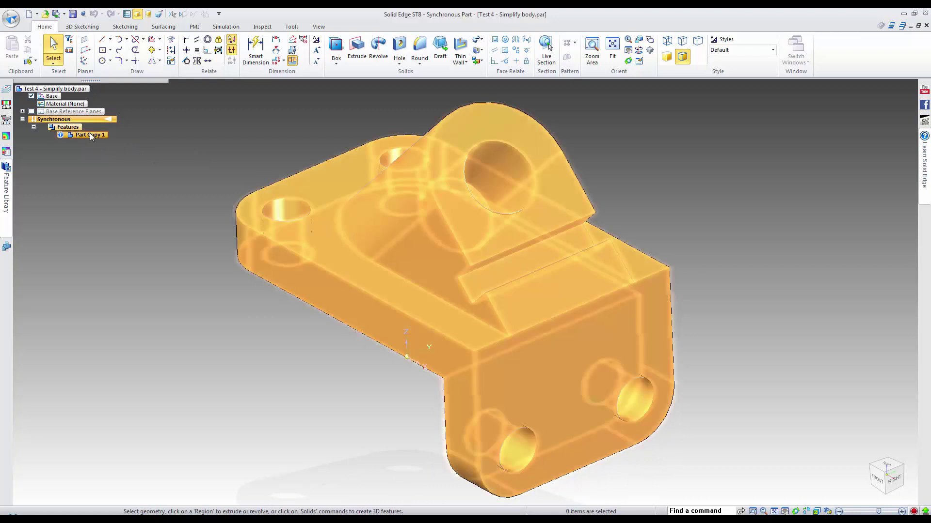
{"action": "mouse_move", "coordinate": [89, 133]}
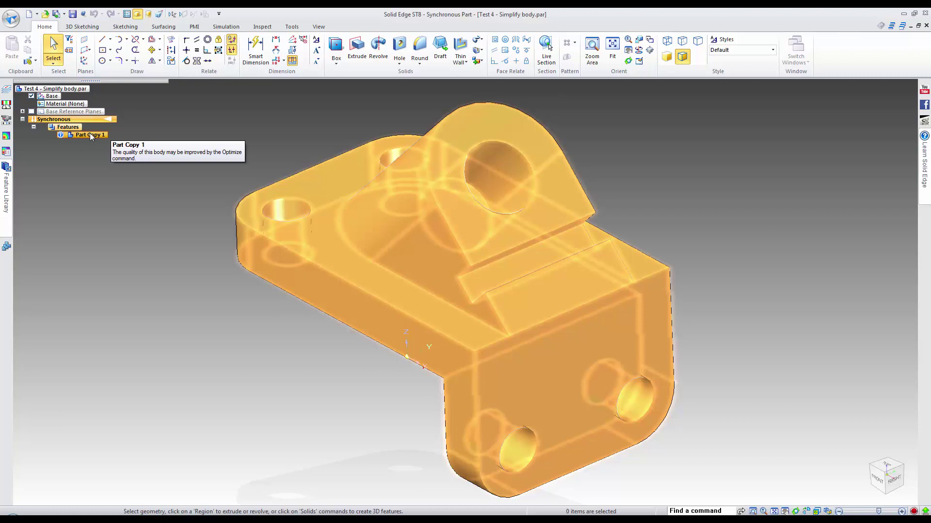
{"action": "left_click", "coordinate": [61, 135]}
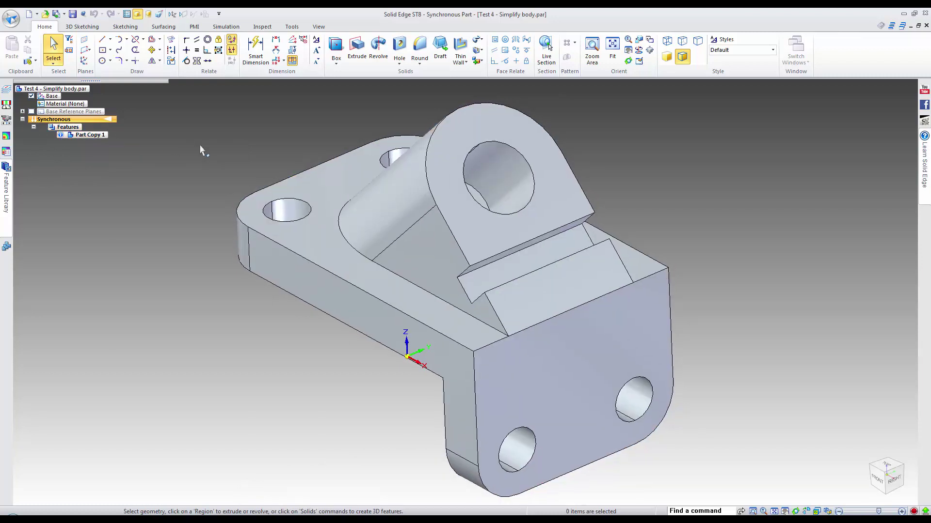
Optimize the imported body using Clean body, Full body optimization and Report, highlighting its faces and edges, and close the optimization report
{"action": "left_click", "coordinate": [264, 27]}
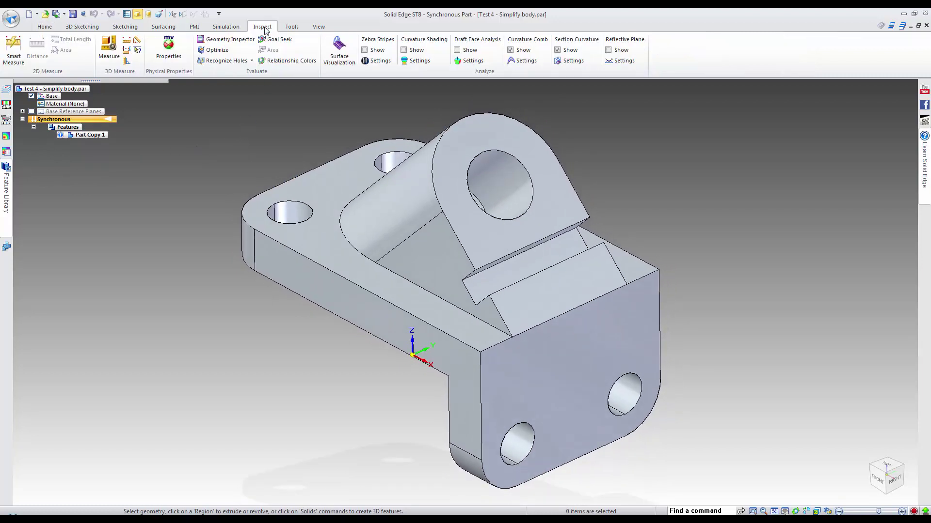
{"action": "left_click", "coordinate": [217, 50]}
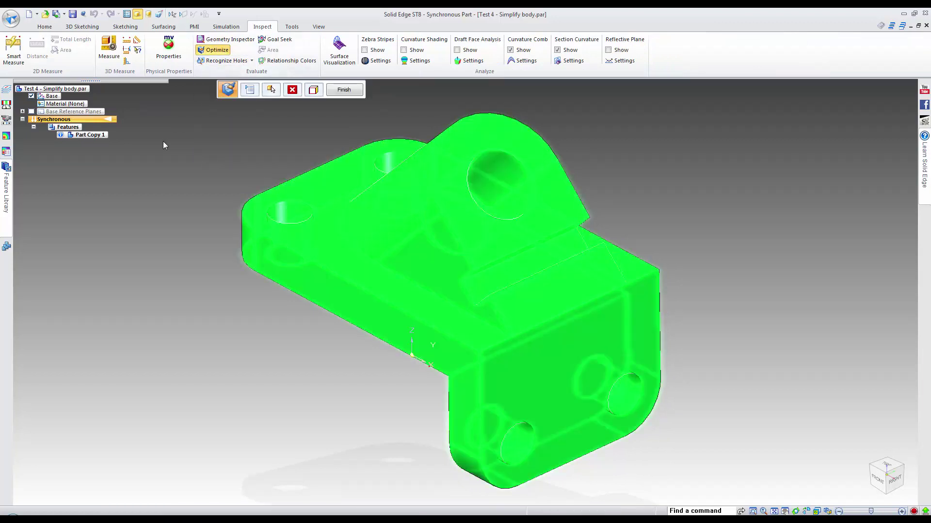
{"action": "left_click", "coordinate": [312, 90]}
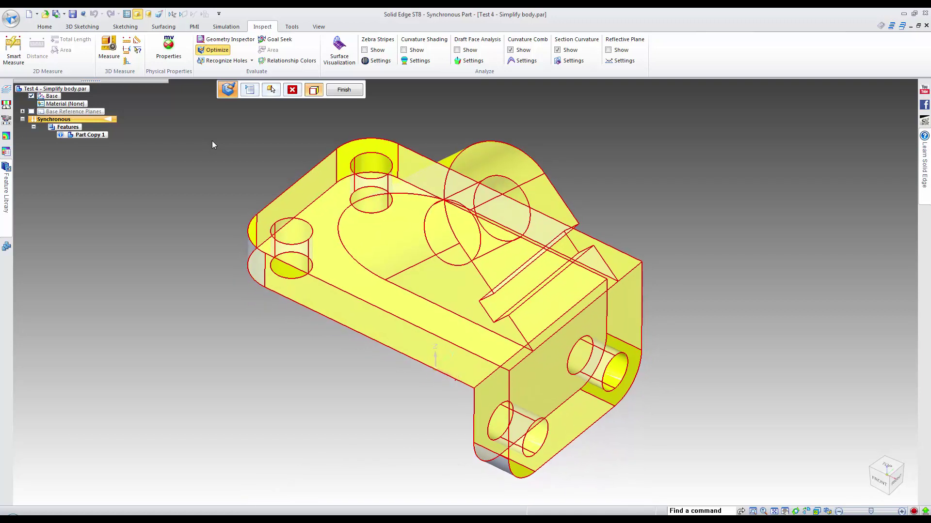
{"action": "left_click", "coordinate": [250, 90]}
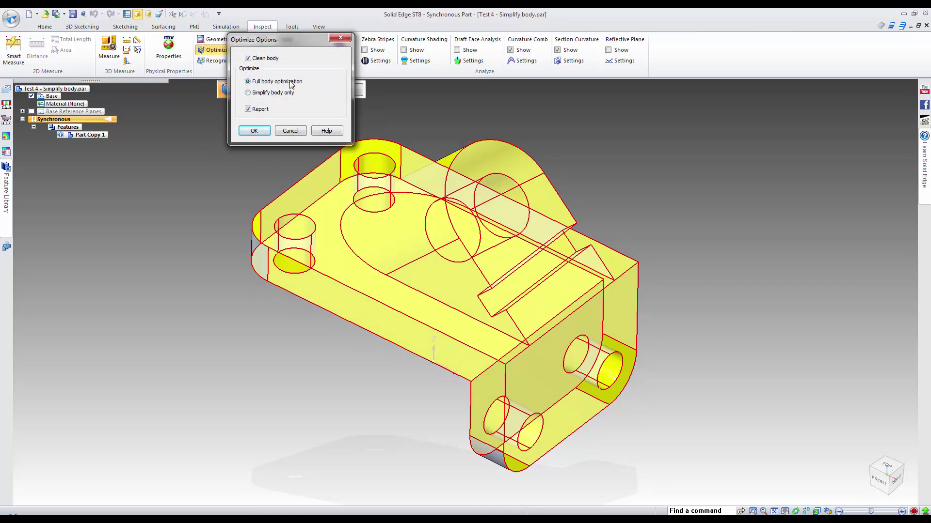
{"action": "left_click", "coordinate": [257, 131]}
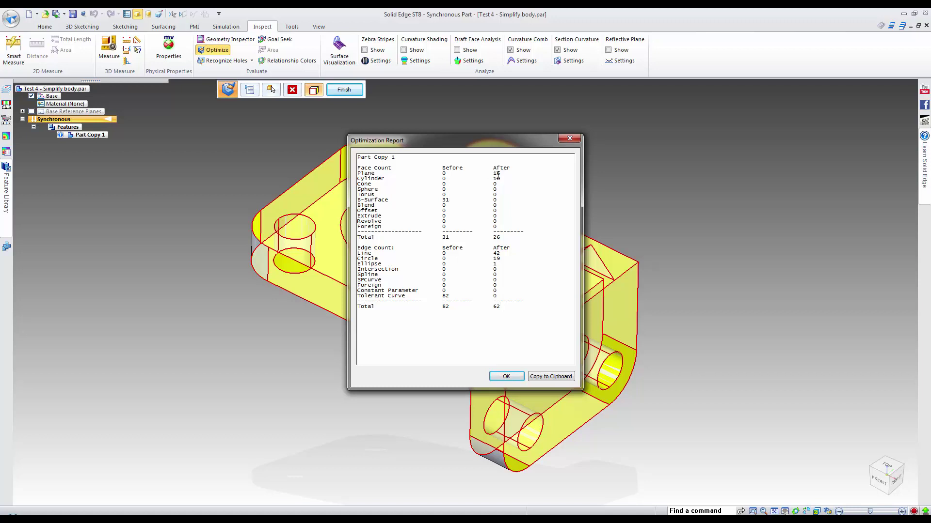
{"action": "left_click", "coordinate": [507, 376]}
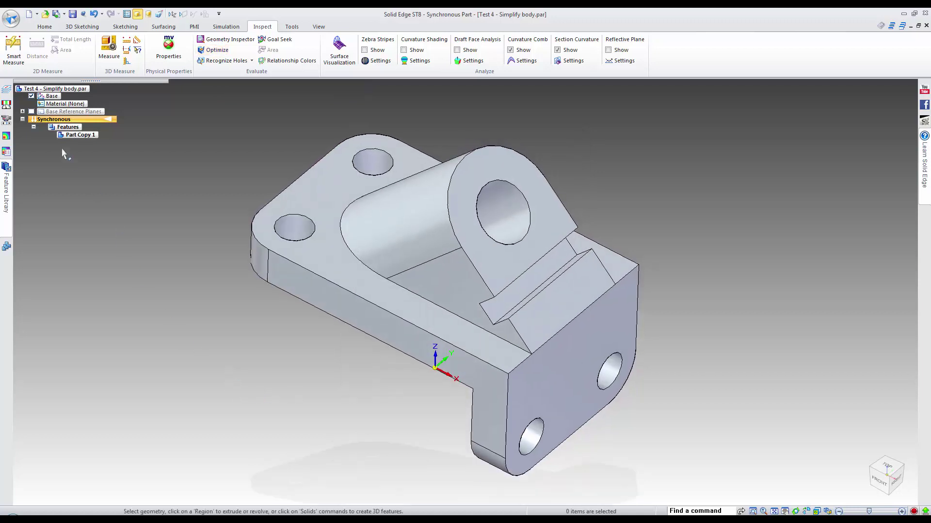
Try resizing the plate's front corner hole through its diameter value, ending with 24 mm
{"action": "middle_click_drag", "start_coordinate": [180, 251], "coordinate": [277, 213]}
{"action": "left_click", "coordinate": [287, 208]}
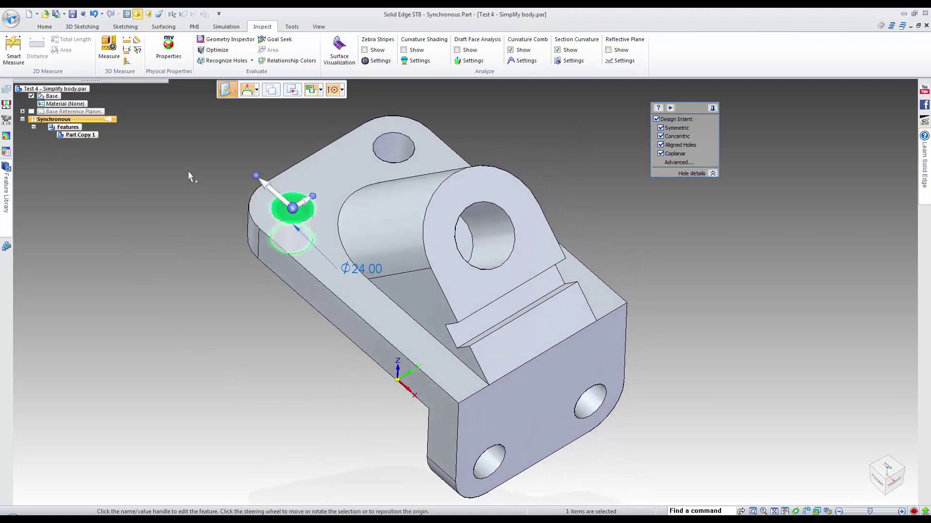
{"action": "left_click", "coordinate": [360, 270]}
{"action": "scroll", "coordinate": [363, 285], "scroll_direction": "up", "scroll_amount": 4}
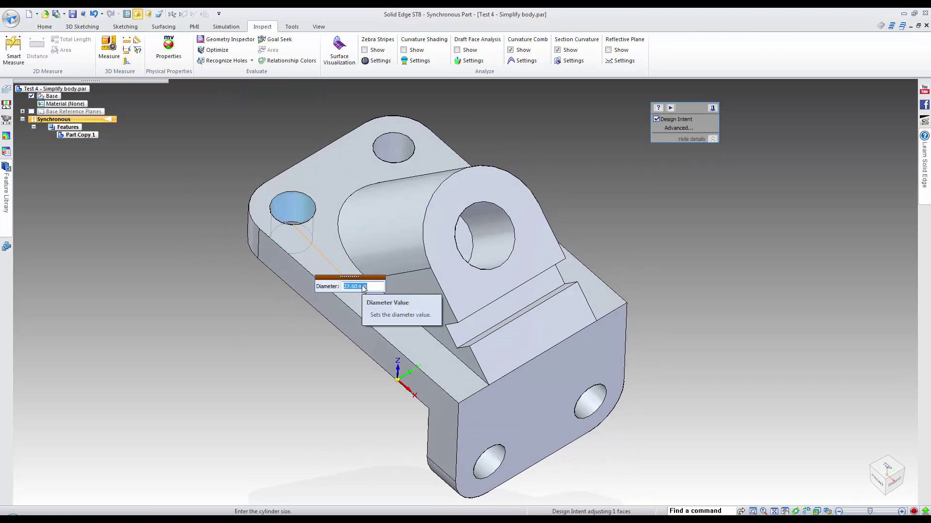
{"action": "scroll", "coordinate": [364, 287], "scroll_direction": "down", "scroll_amount": 3}
{"action": "type", "text": "24"}
{"action": "key", "text": "Return"}
{"action": "left_click", "coordinate": [202, 204]}
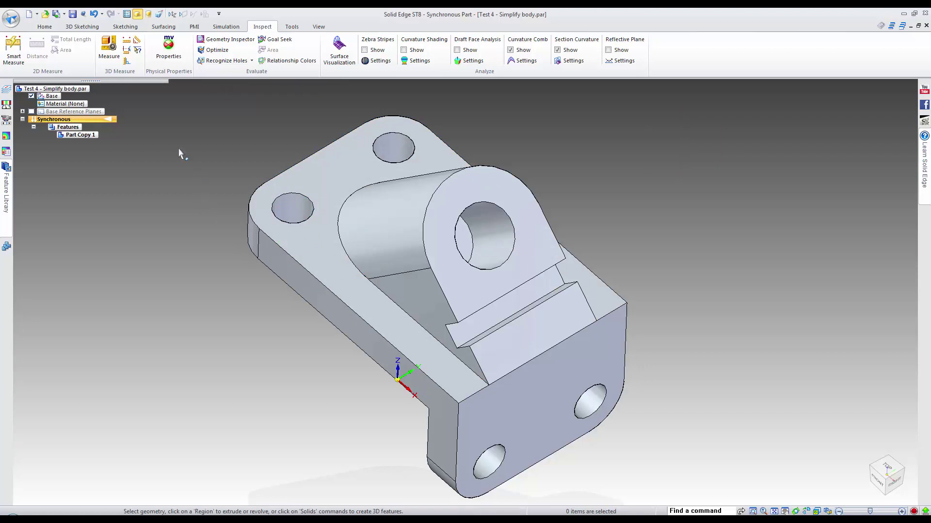
Close the part without saving the changes and open 1123313.par from the recent documents
{"action": "left_click", "coordinate": [925, 27]}
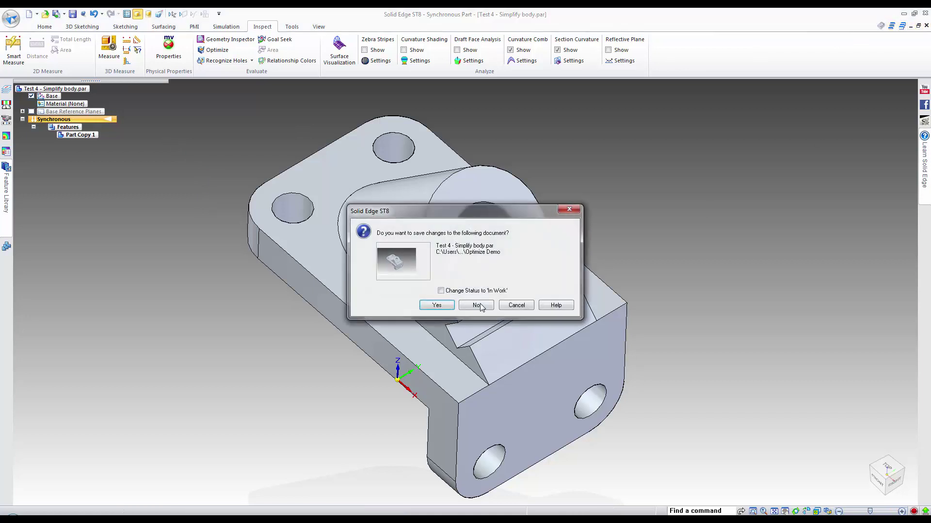
{"action": "left_click", "coordinate": [517, 306]}
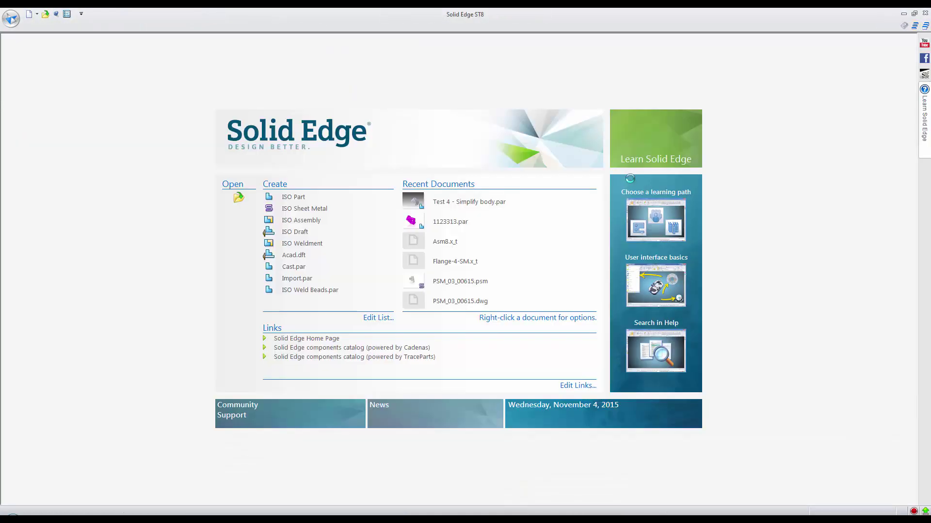
{"action": "left_click", "coordinate": [449, 223]}
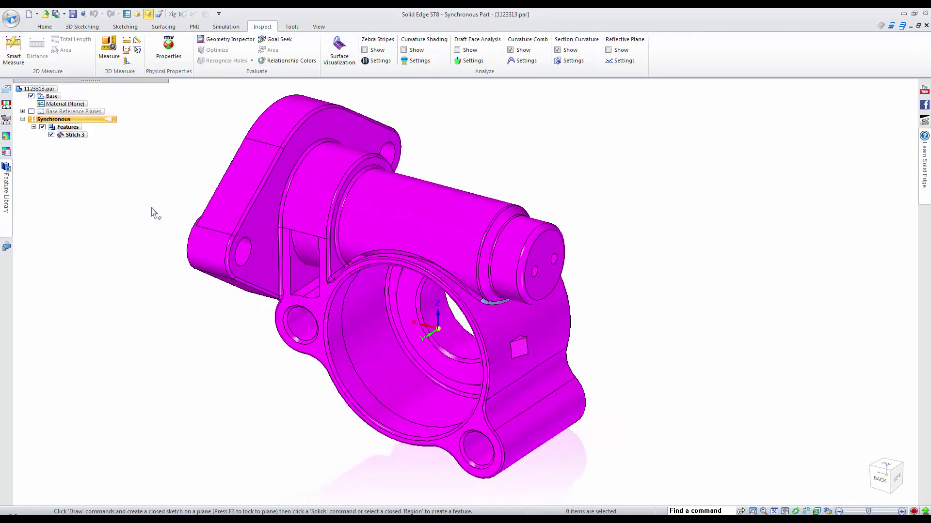
Examine the non-stitched edges of the magenta stitched surface around the gap between the cylinder and the bore rim
{"action": "left_click", "coordinate": [162, 28]}
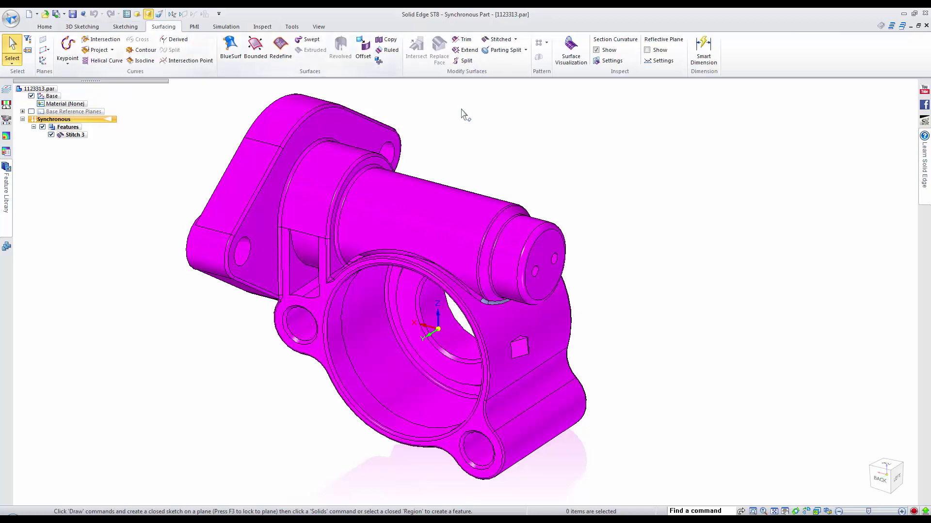
{"action": "left_click", "coordinate": [517, 39]}
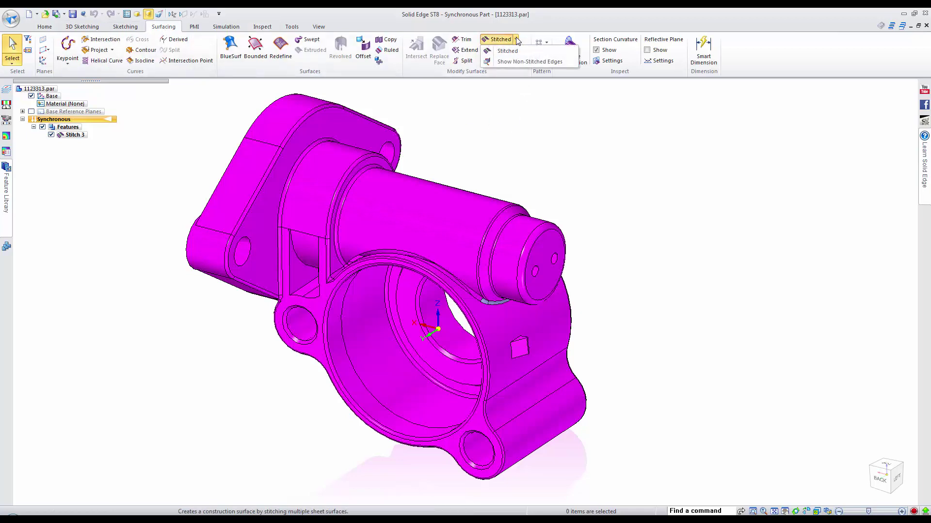
{"action": "left_click", "coordinate": [511, 62]}
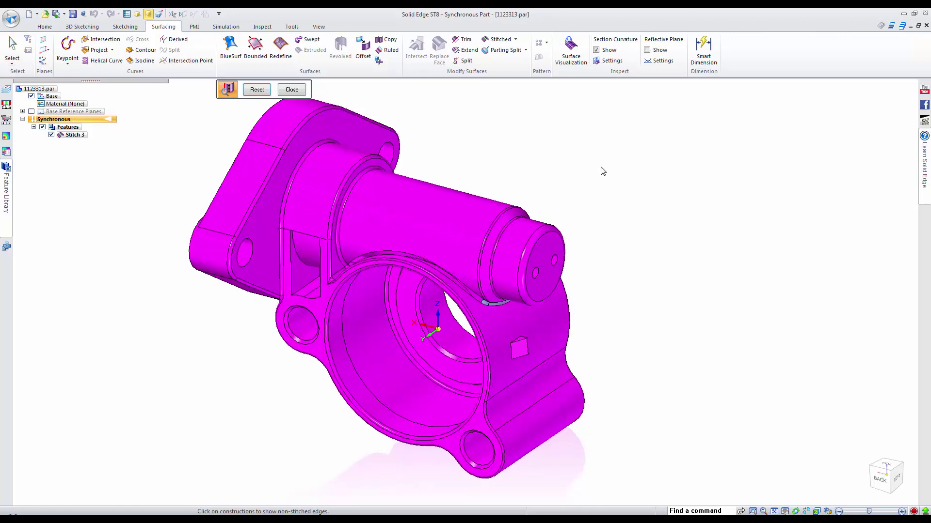
{"action": "left_click", "coordinate": [274, 151]}
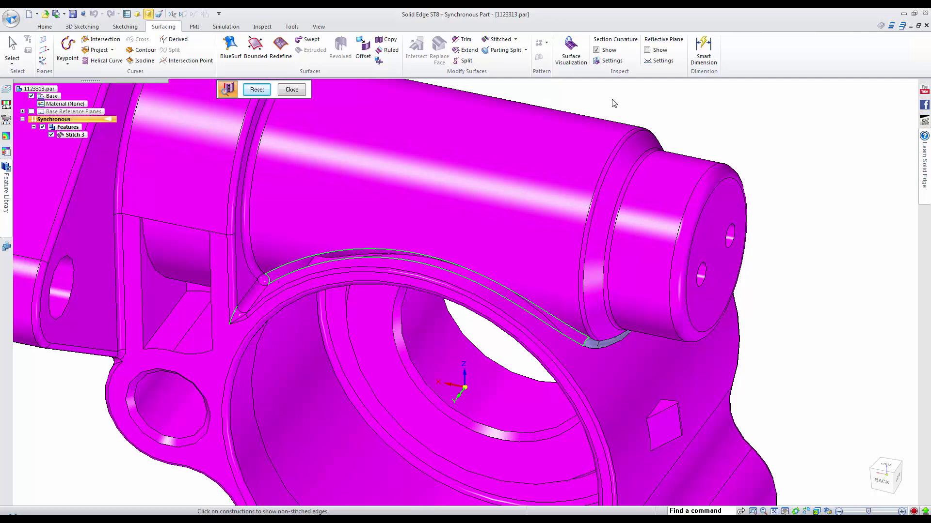
{"action": "middle_click_drag", "start_coordinate": [612, 99], "coordinate": [681, 114]}
{"action": "middle_click_drag", "start_coordinate": [901, 292], "coordinate": [892, 283]}
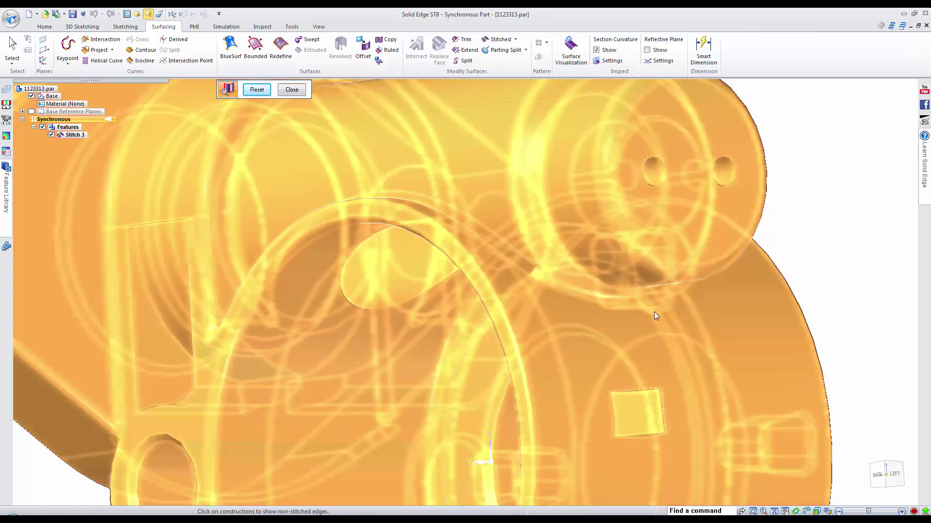
{"action": "left_click", "coordinate": [604, 298]}
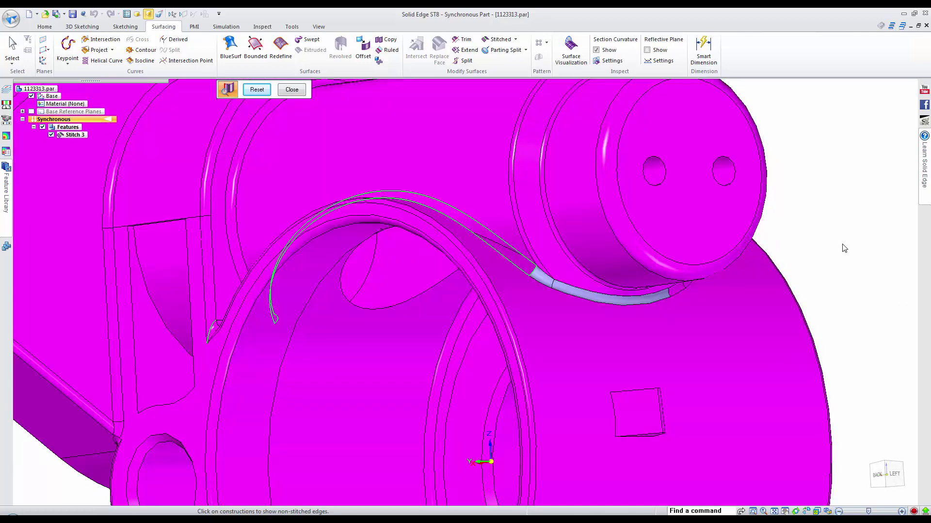
{"action": "key", "text": "Escape"}
Create a bounded surface from the edge loop of the long curved gap between the cylinder and the bore rim
{"action": "middle_click_drag", "start_coordinate": [846, 227], "coordinate": [839, 227]}
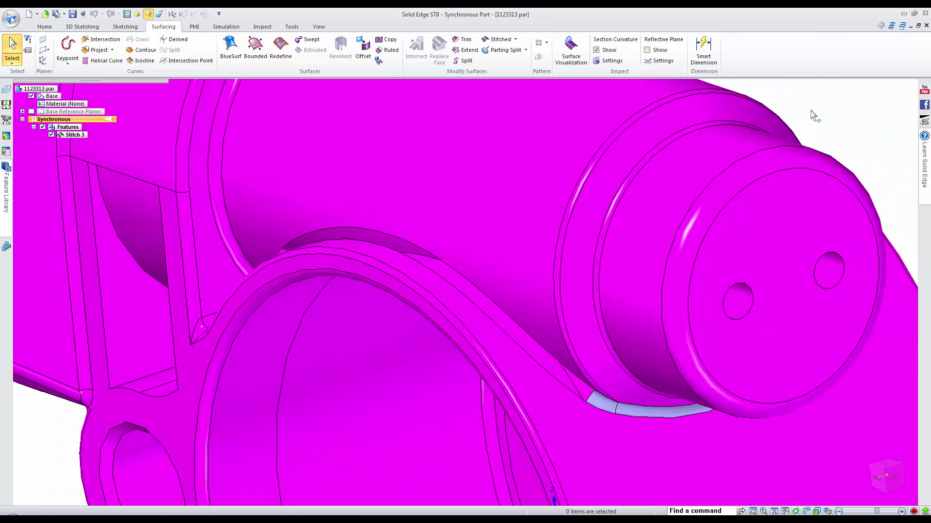
{"action": "left_click", "coordinate": [254, 47]}
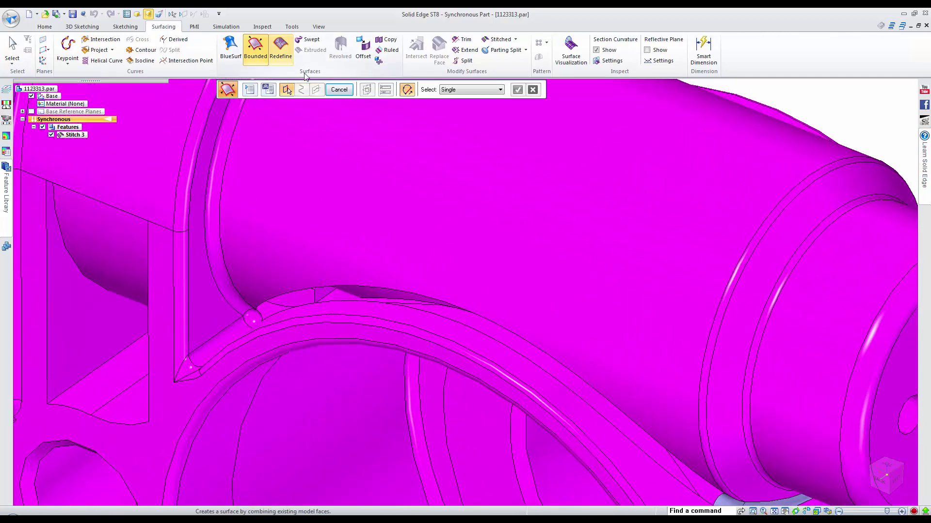
{"action": "left_click", "coordinate": [242, 270]}
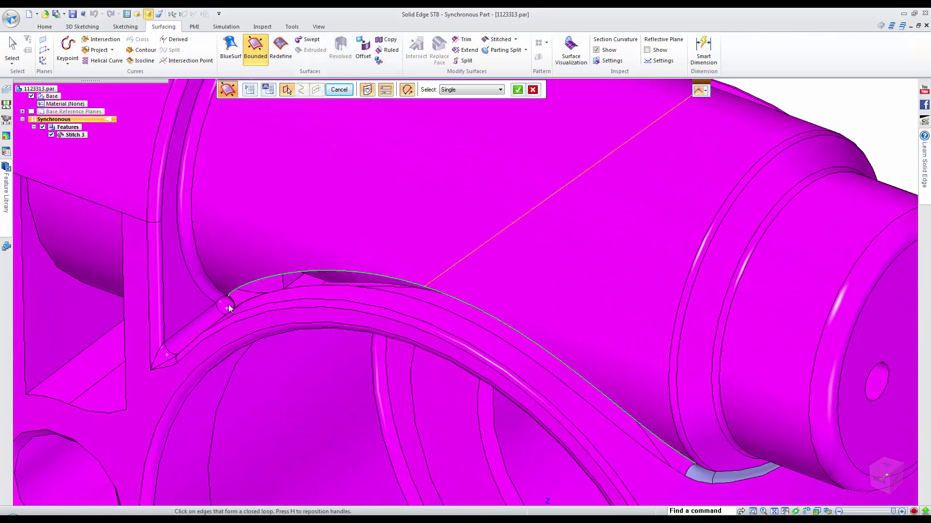
{"action": "left_click", "coordinate": [232, 304]}
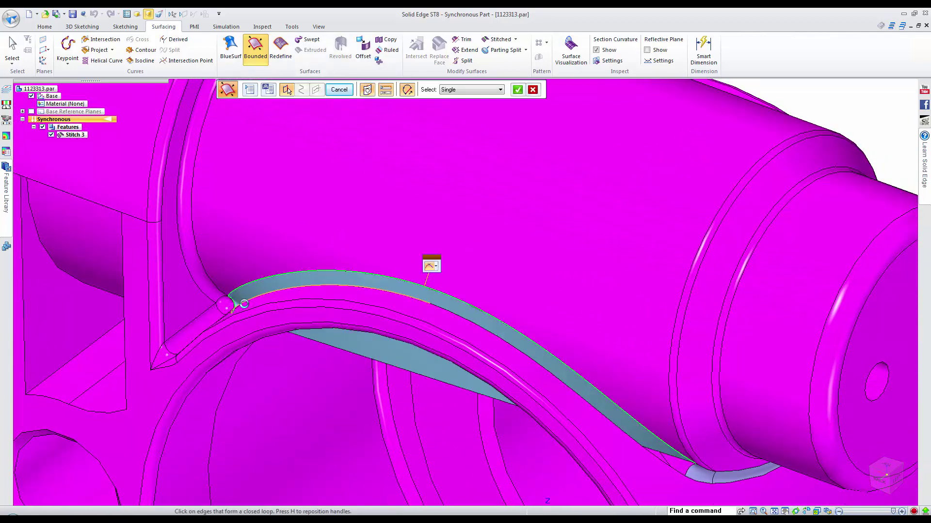
{"action": "left_click", "coordinate": [442, 312]}
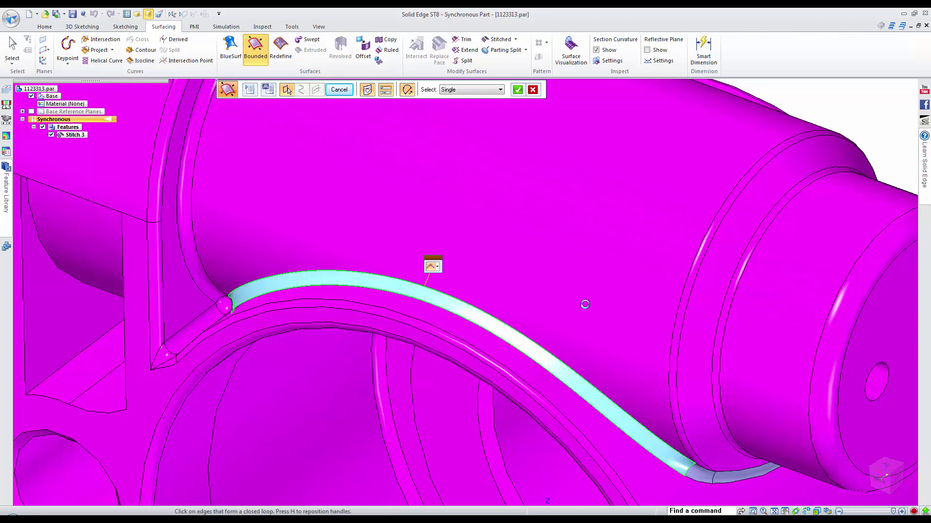
{"action": "middle_click_drag", "start_coordinate": [590, 275], "coordinate": [747, 99]}
{"action": "left_click", "coordinate": [340, 90]}
{"action": "scroll", "coordinate": [406, 112], "scroll_direction": "up", "scroll_amount": 5}
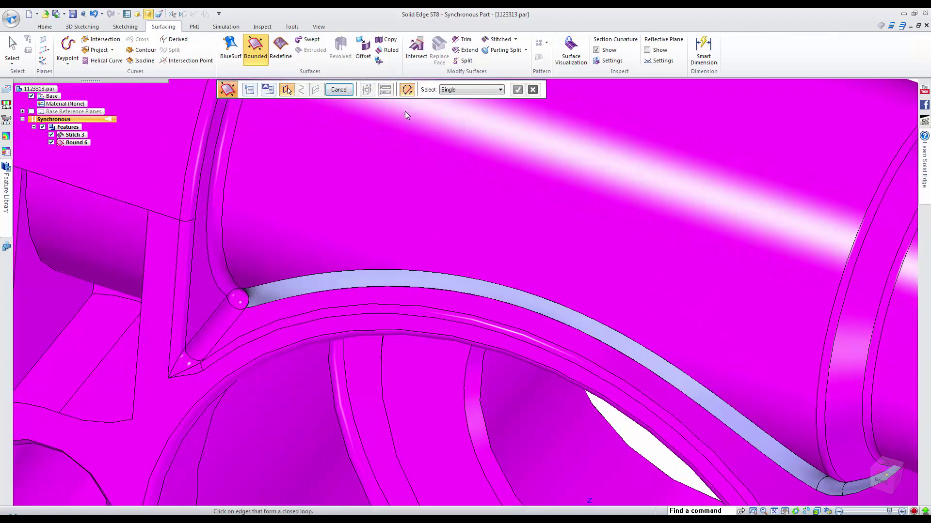
{"action": "left_click", "coordinate": [339, 89]}
Delete the small three-sided blend face at the pointed corner between the rib and the bore rim
{"action": "scroll", "coordinate": [235, 369], "scroll_direction": "up", "scroll_amount": 5}
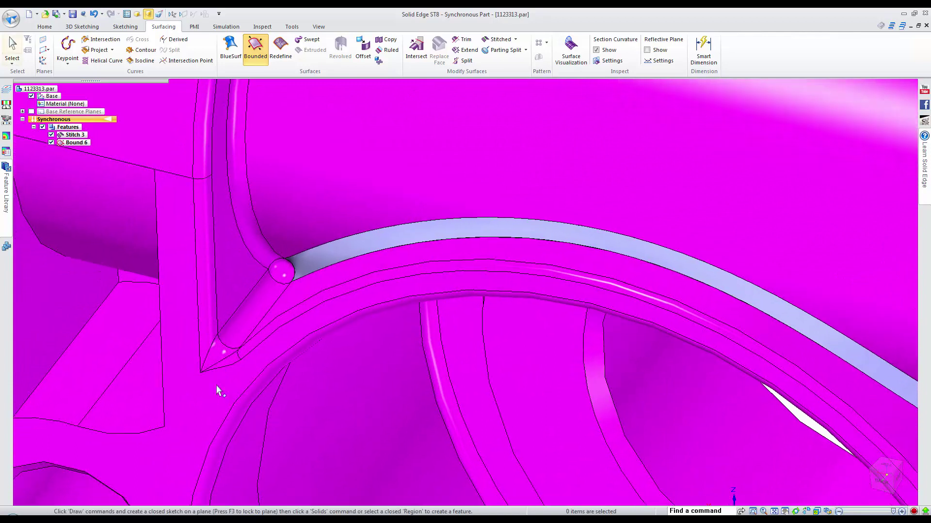
{"action": "scroll", "coordinate": [232, 360], "scroll_direction": "up", "scroll_amount": 5}
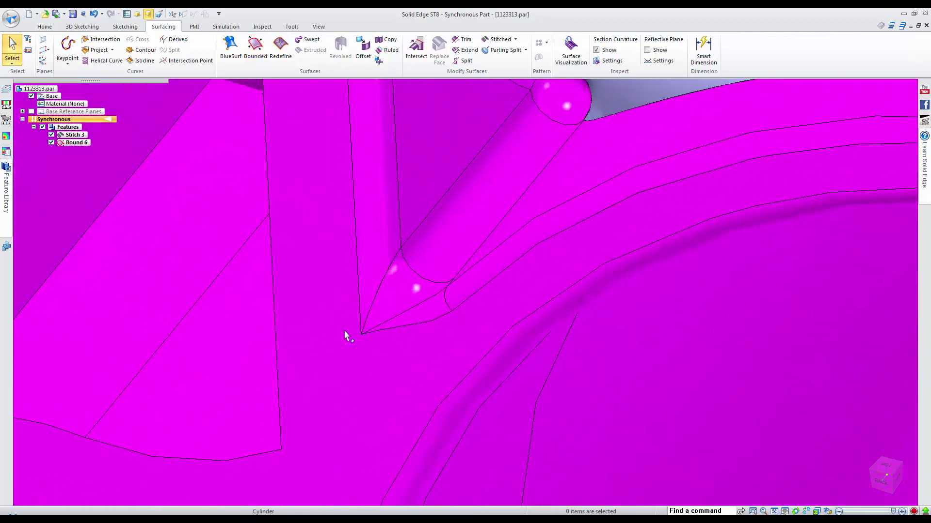
{"action": "left_click", "coordinate": [403, 301]}
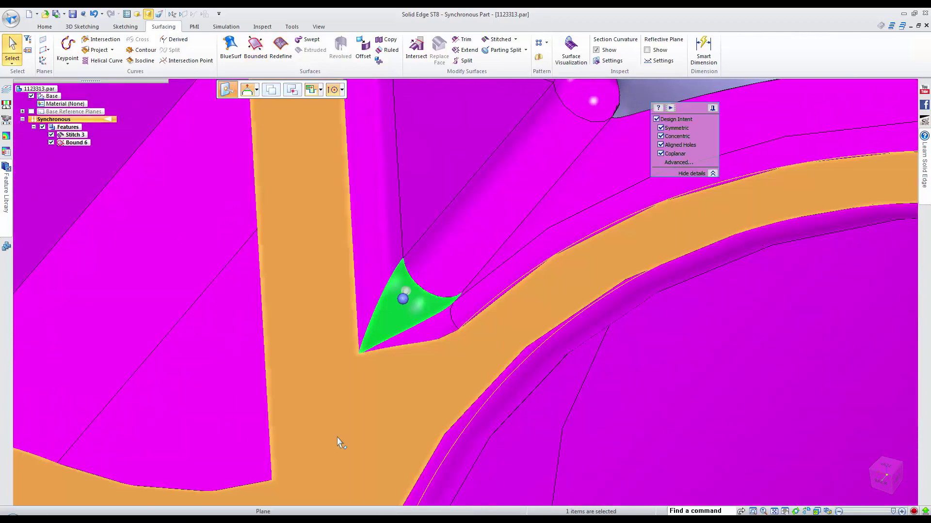
{"action": "key", "text": "Escape"}
{"action": "middle_click_drag", "start_coordinate": [338, 438], "coordinate": [351, 233]}
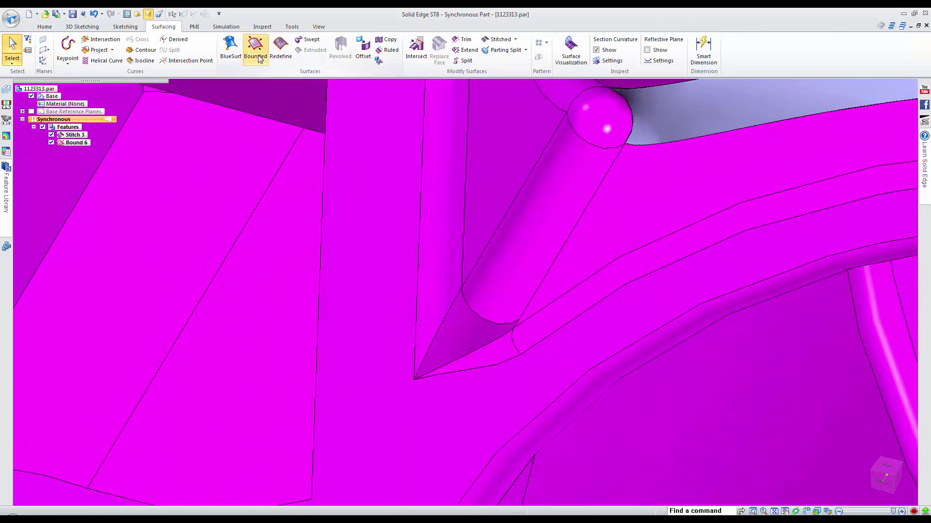
Create a bounded surface from the edges of the small three-sided opening at the pointed corner beside the bore rim
{"action": "left_click", "coordinate": [259, 61]}
{"action": "left_click", "coordinate": [447, 312]}
{"action": "left_click", "coordinate": [510, 323]}
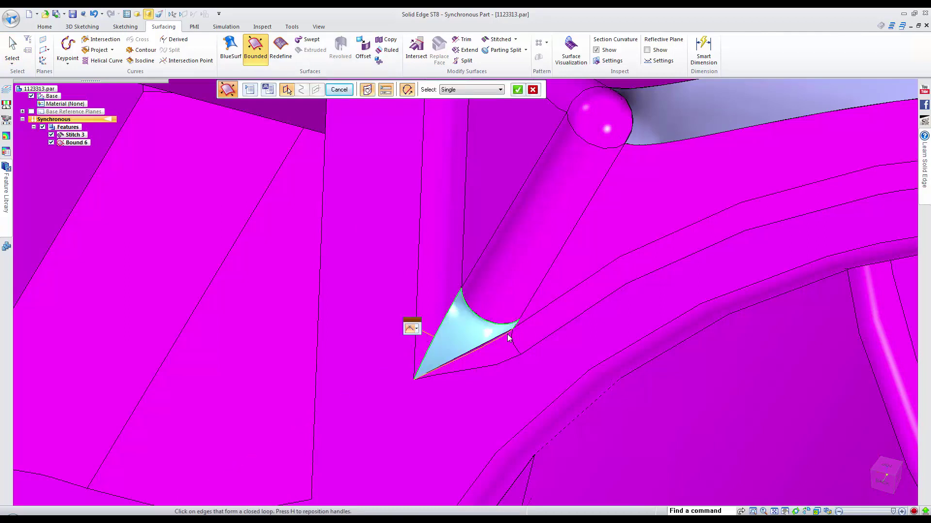
{"action": "left_click", "coordinate": [517, 90]}
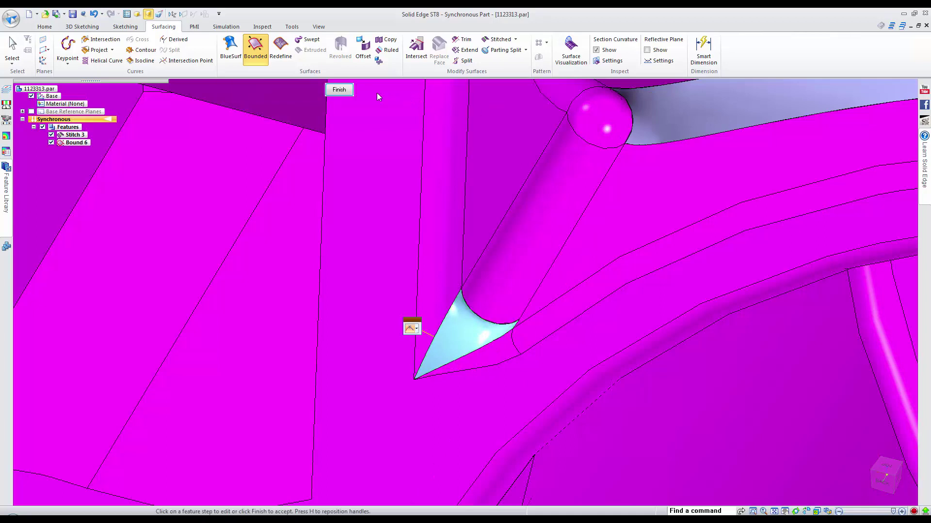
Stitch the small corner patch and the long curved bounded surface together with the magenta surface body
{"action": "left_click", "coordinate": [499, 39]}
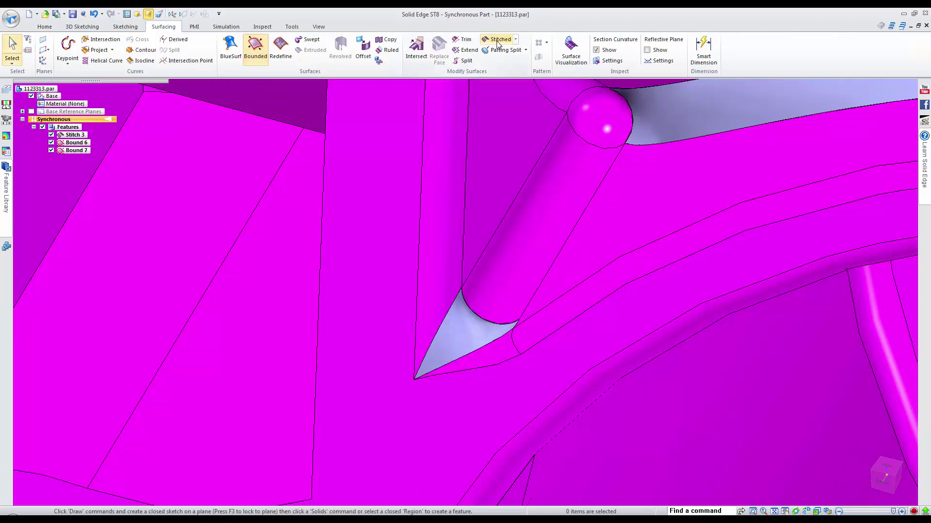
{"action": "left_click", "coordinate": [337, 73]}
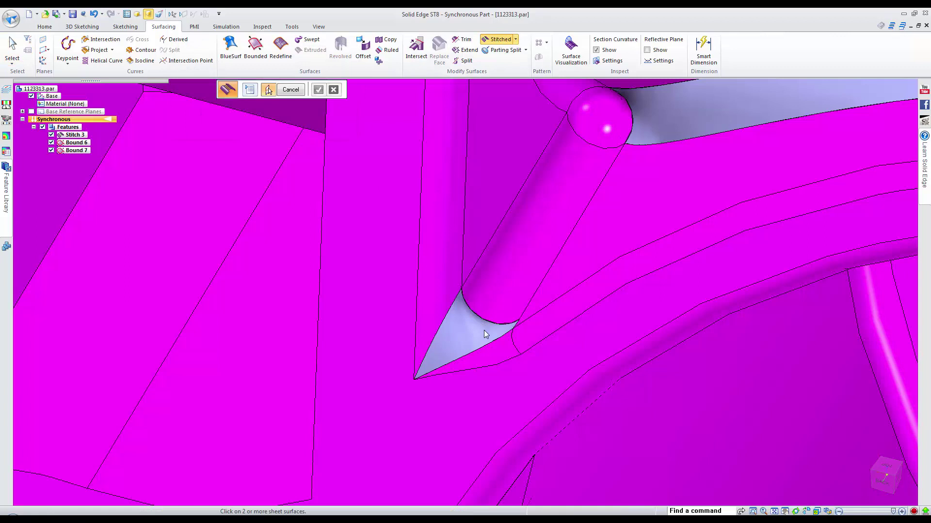
{"action": "left_click", "coordinate": [483, 332]}
{"action": "scroll", "coordinate": [656, 157], "scroll_direction": "down", "scroll_amount": 2}
{"action": "left_click", "coordinate": [655, 161]}
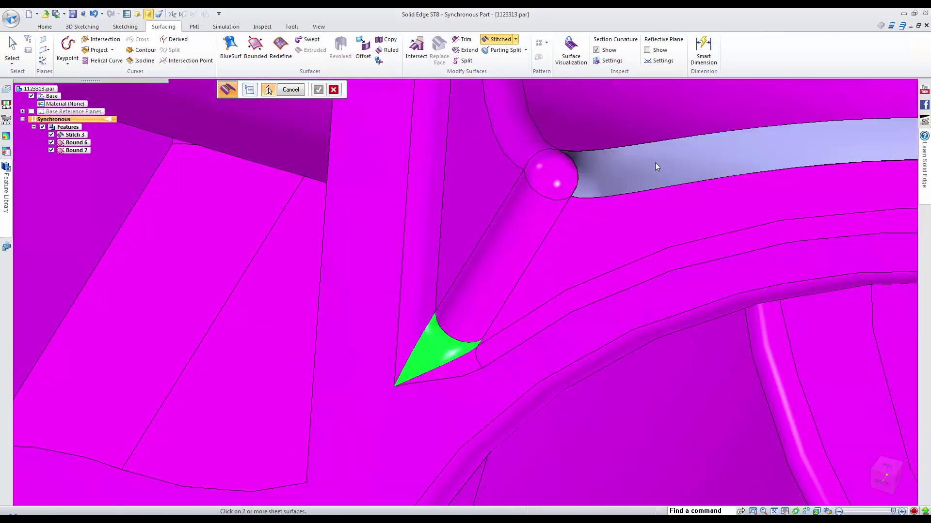
{"action": "left_click", "coordinate": [573, 257]}
{"action": "left_click", "coordinate": [318, 90]}
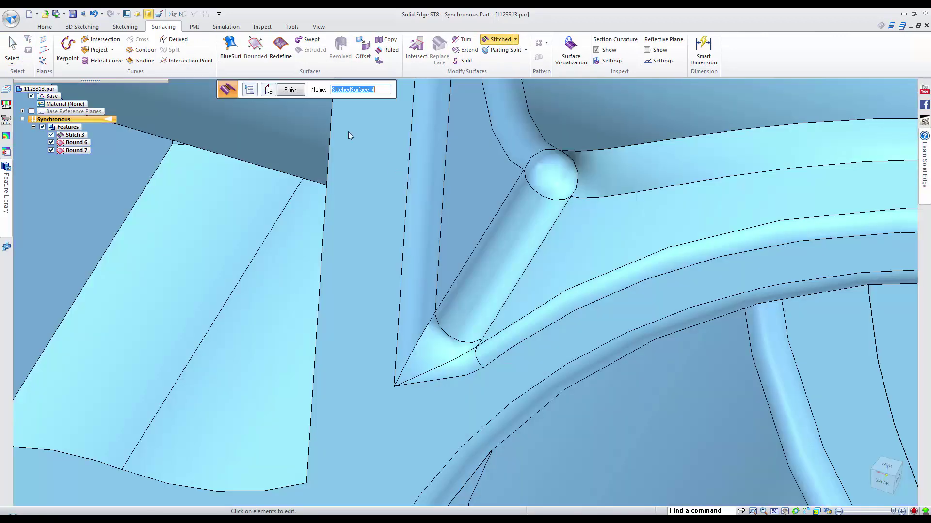
{"action": "left_click", "coordinate": [290, 90]}
Check the whole stitched surface for non-stitched edges
{"action": "scroll", "coordinate": [311, 165], "scroll_direction": "down", "scroll_amount": 10}
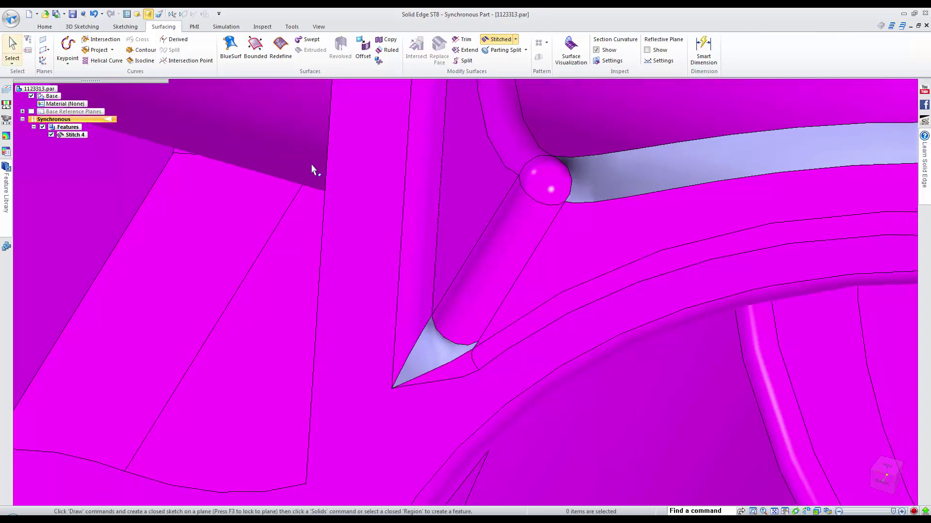
{"action": "scroll", "coordinate": [311, 164], "scroll_direction": "down", "scroll_amount": 5}
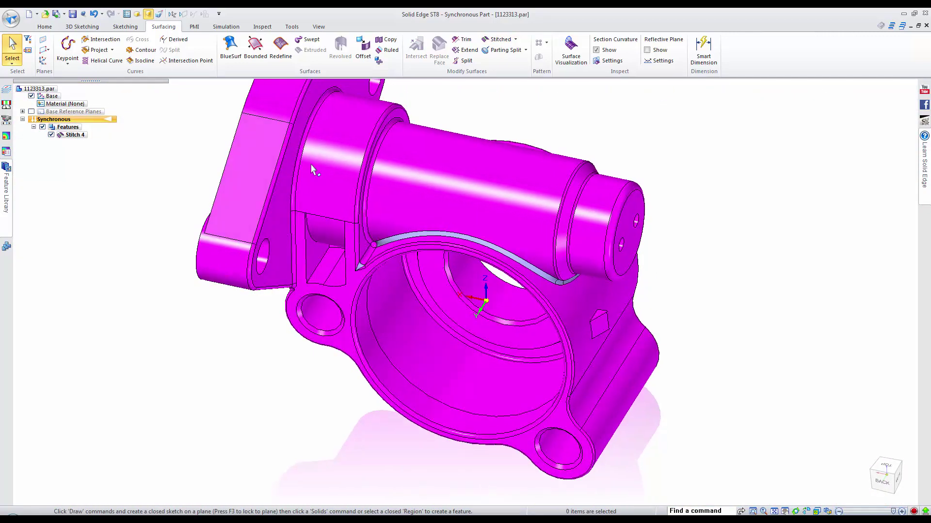
{"action": "left_click", "coordinate": [516, 40]}
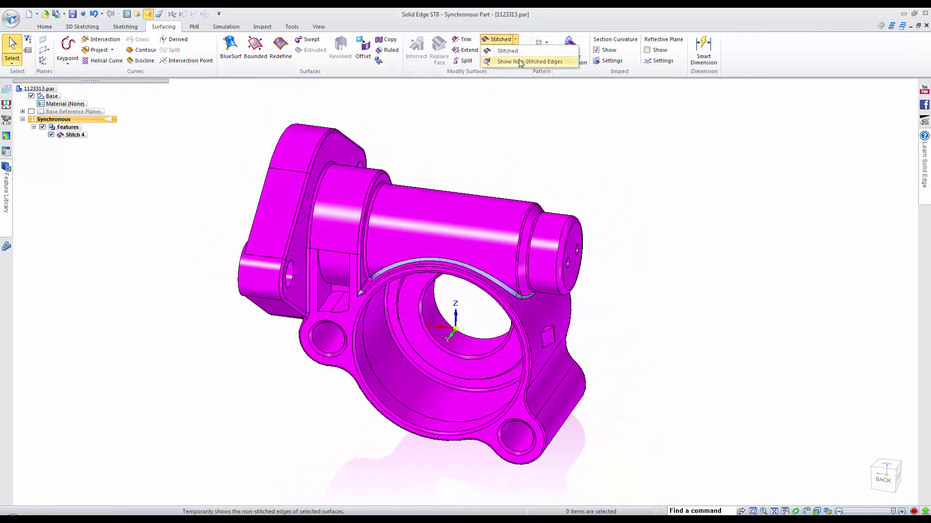
{"action": "left_click", "coordinate": [529, 62]}
{"action": "left_click_drag", "start_coordinate": [542, 367], "coordinate": [658, 497]}
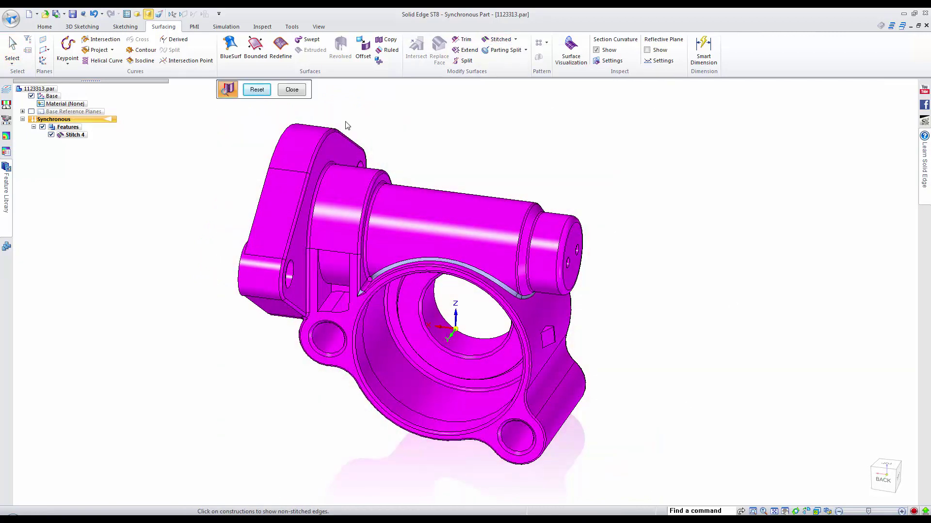
{"action": "left_click", "coordinate": [293, 91]}
Attach the Stitch 4 surface to the design model by adding its faces
{"action": "right_click", "coordinate": [76, 135]}
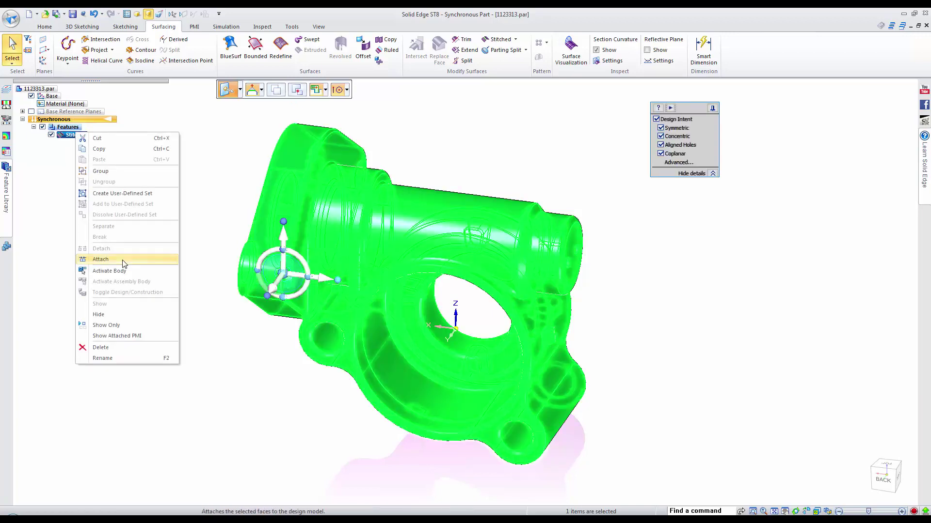
{"action": "left_click", "coordinate": [124, 263]}
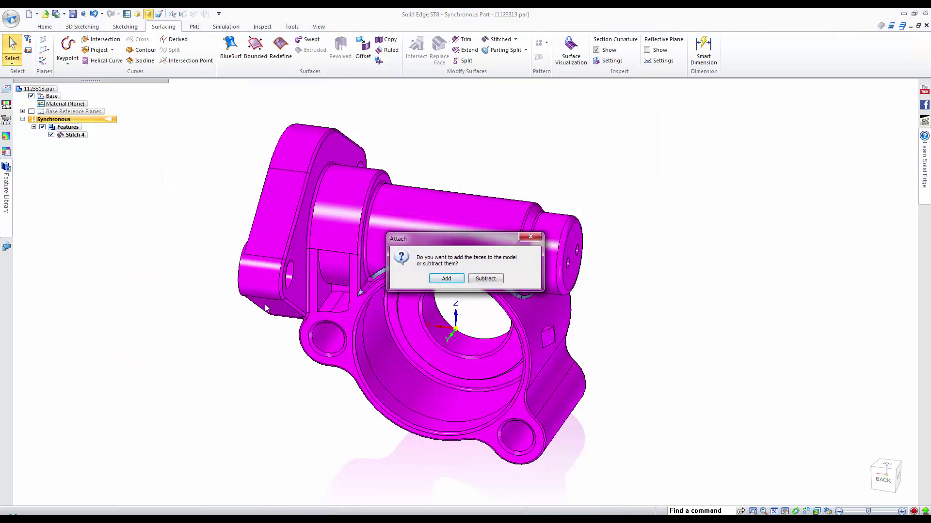
{"action": "left_click", "coordinate": [439, 280]}
Inspect the inside of the attached body with a temporary clipping section parallel to the cylinder's end face
{"action": "middle_click_drag", "start_coordinate": [159, 217], "coordinate": [164, 214]}
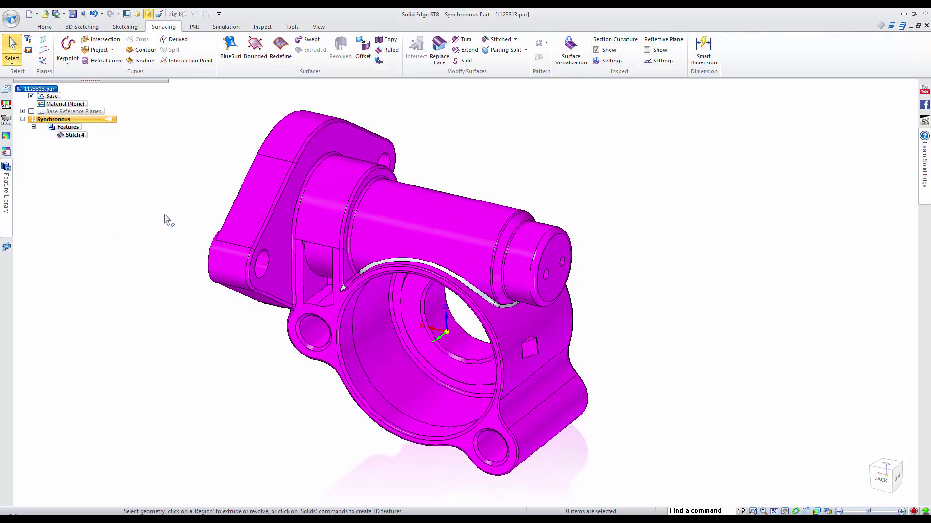
{"action": "left_click", "coordinate": [318, 27]}
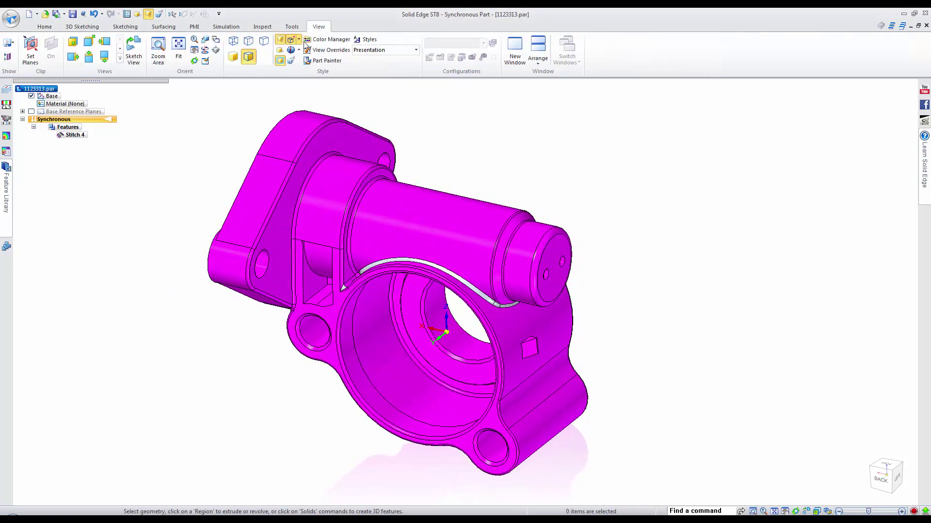
{"action": "left_click", "coordinate": [30, 51]}
{"action": "left_click", "coordinate": [550, 257]}
{"action": "left_click", "coordinate": [484, 215]}
{"action": "mouse_move", "coordinate": [500, 214]}
{"action": "middle_mouse_down"}
{"action": "mouse_move", "coordinate": [490, 215]}
{"action": "mouse_move", "coordinate": [494, 228]}
{"action": "middle_mouse_up"}
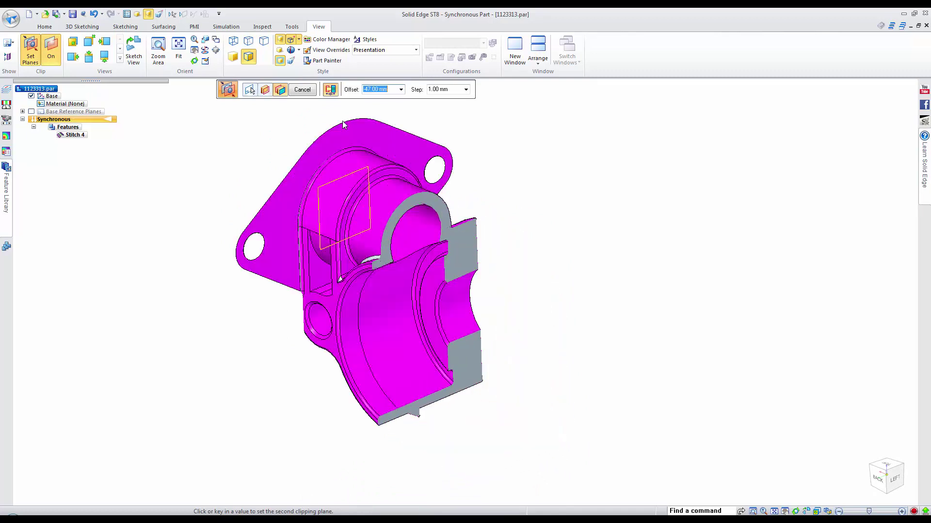
{"action": "left_click", "coordinate": [308, 90]}
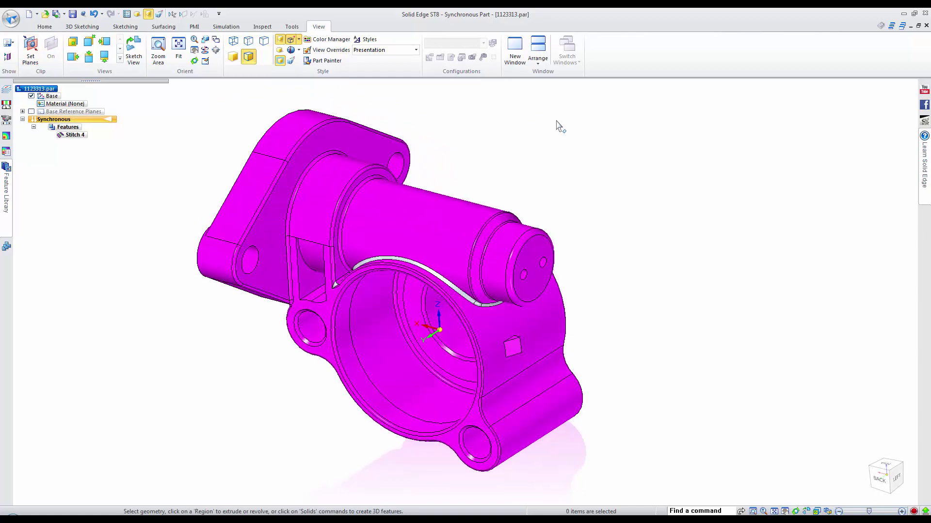
Try to delete the seven connected round faces around the boss and along the adjoining straight edges
{"action": "left_click", "coordinate": [45, 26]}
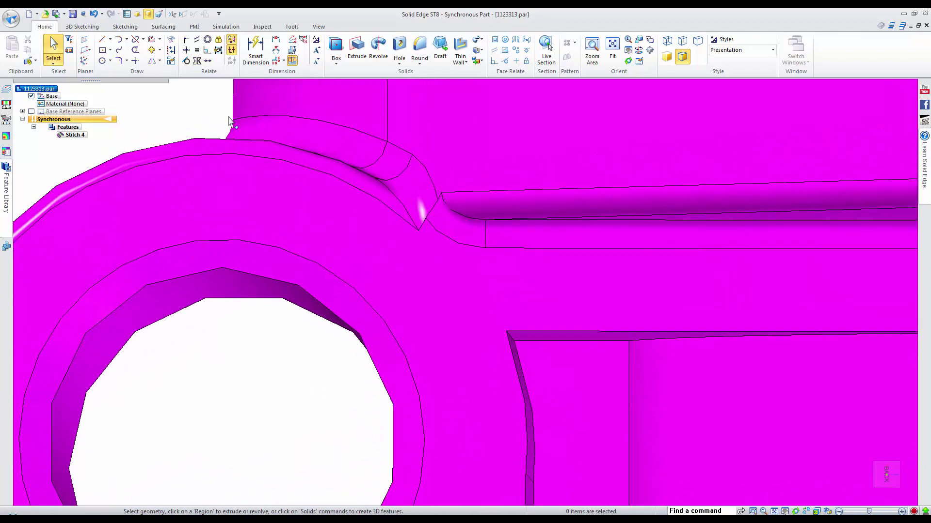
{"action": "left_click", "coordinate": [443, 204]}
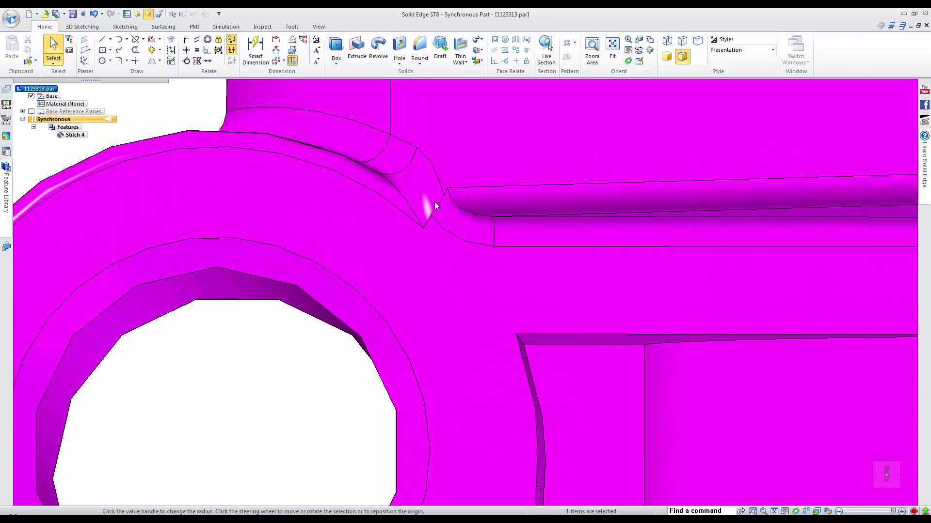
{"action": "left_click", "coordinate": [412, 187], "text": "ctrl"}
{"action": "left_click", "coordinate": [389, 155], "text": "ctrl"}
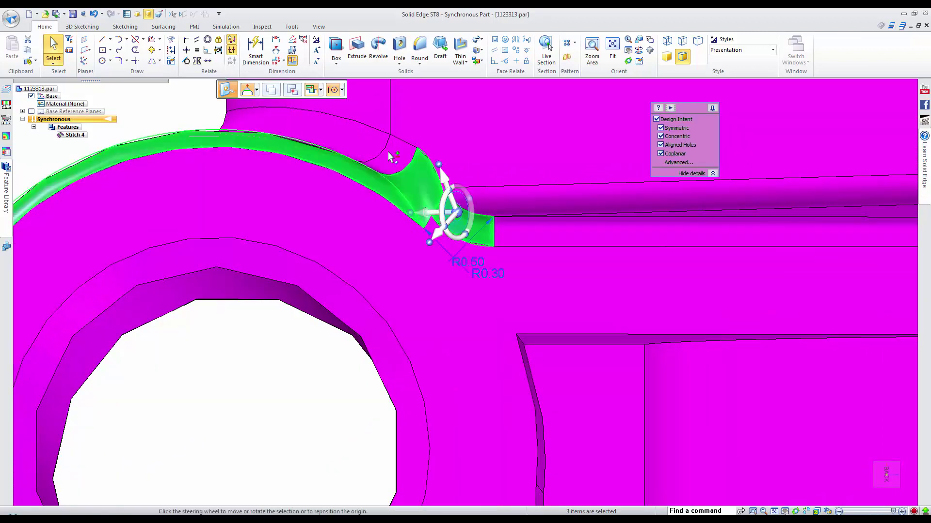
{"action": "left_click", "coordinate": [383, 148], "text": "ctrl"}
{"action": "left_click", "coordinate": [533, 232], "text": "ctrl"}
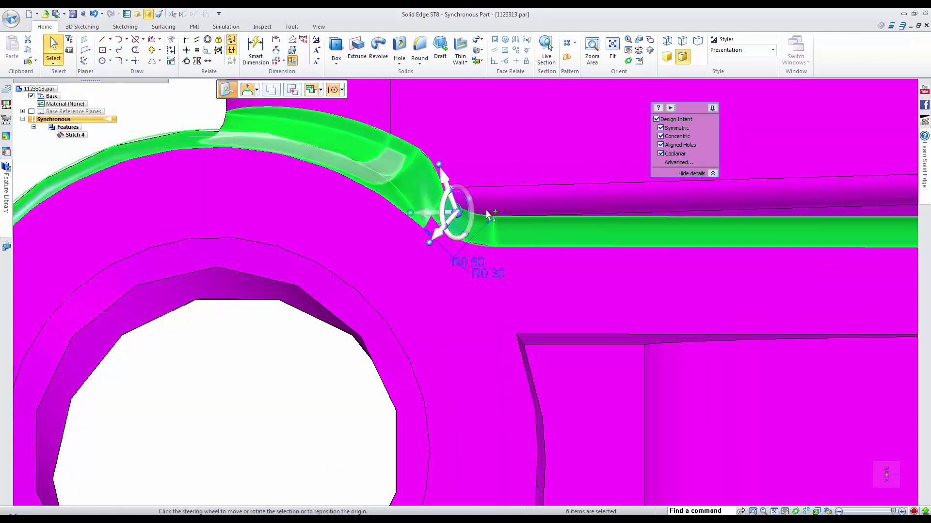
{"action": "left_click", "coordinate": [504, 204], "text": "ctrl"}
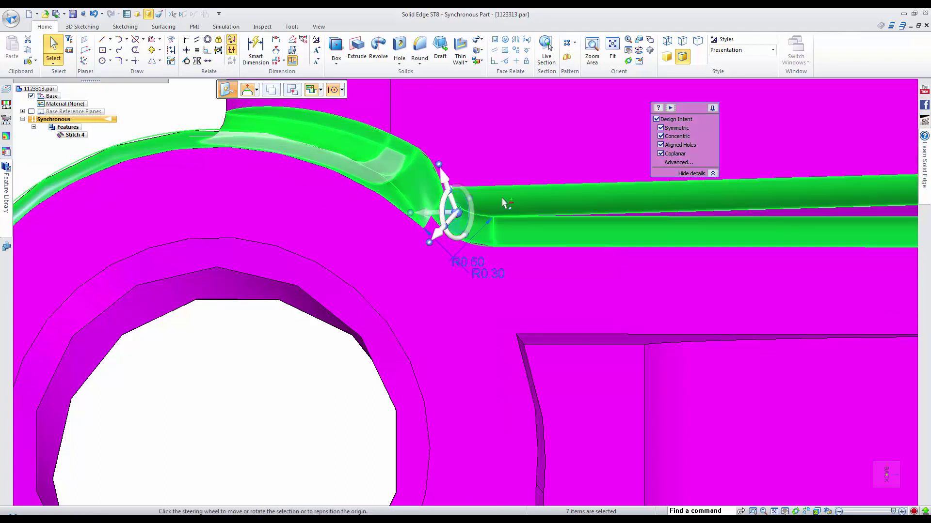
{"action": "key", "text": "Escape"}
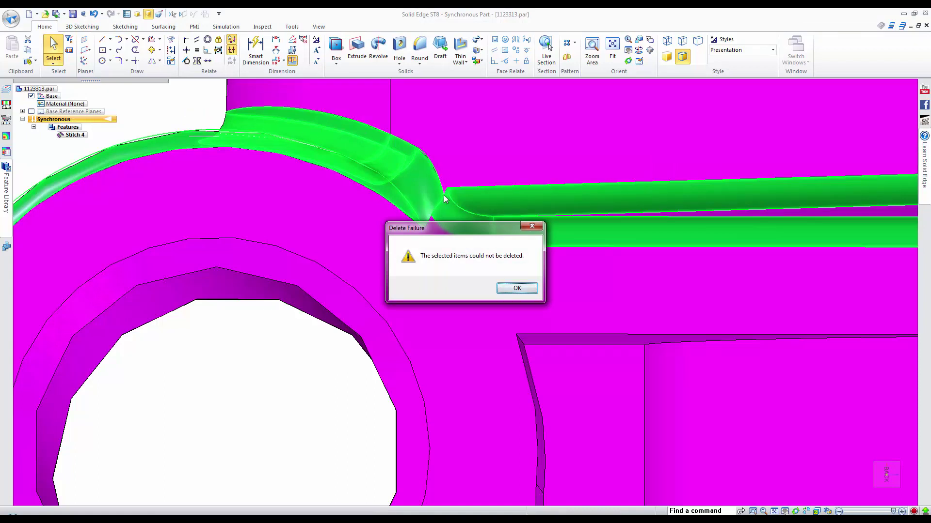
{"action": "left_click", "coordinate": [516, 289]}
Create a reference plane normal to the short edge where the boss rounds meet the straight rounds
{"action": "left_click", "coordinate": [88, 50]}
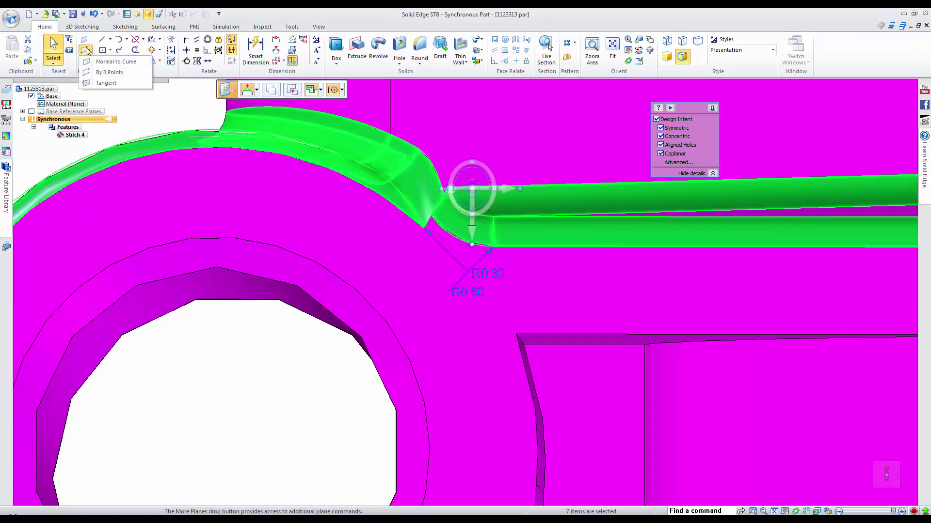
{"action": "left_click", "coordinate": [99, 62]}
{"action": "left_click", "coordinate": [440, 200]}
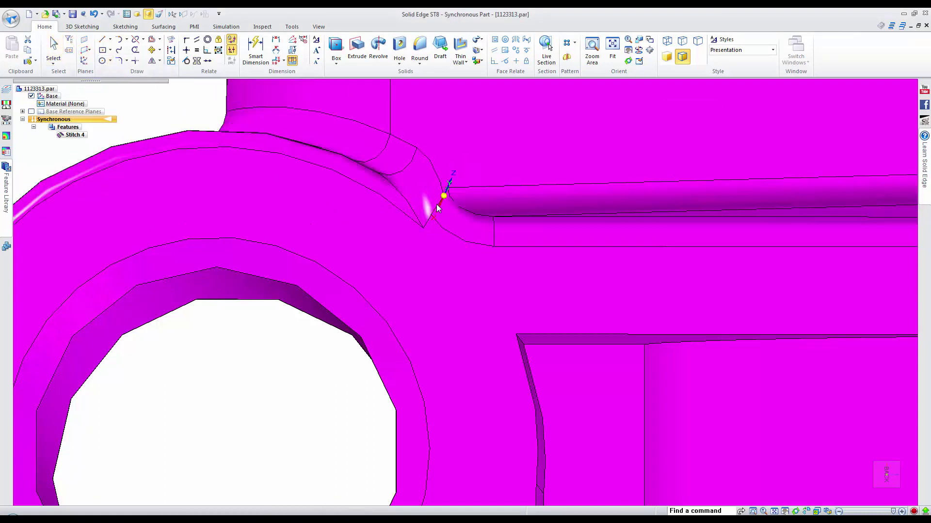
{"action": "left_click", "coordinate": [437, 199]}
{"action": "left_click", "coordinate": [341, 132]}
Add a solid sphere centred on the new plane, covering the junction of the rounds, and hide the live sections
{"action": "left_click", "coordinate": [336, 62]}
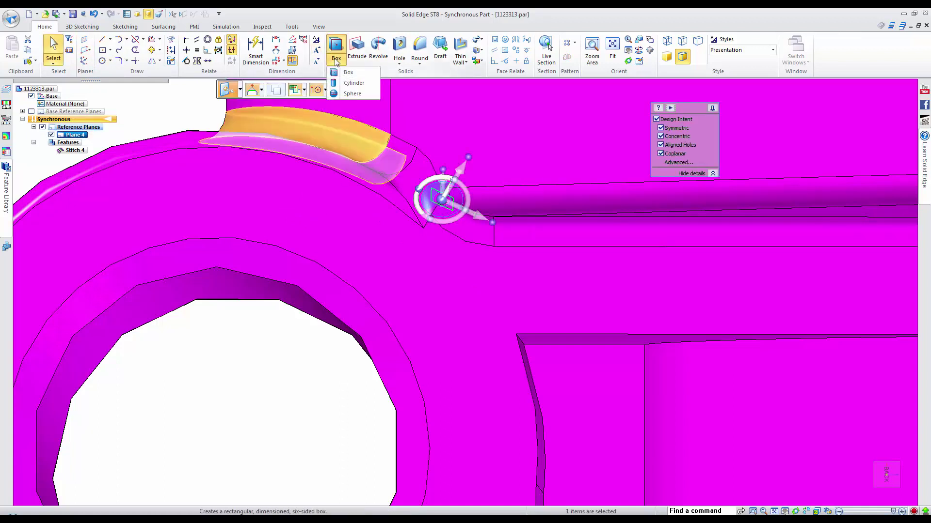
{"action": "left_click", "coordinate": [345, 93]}
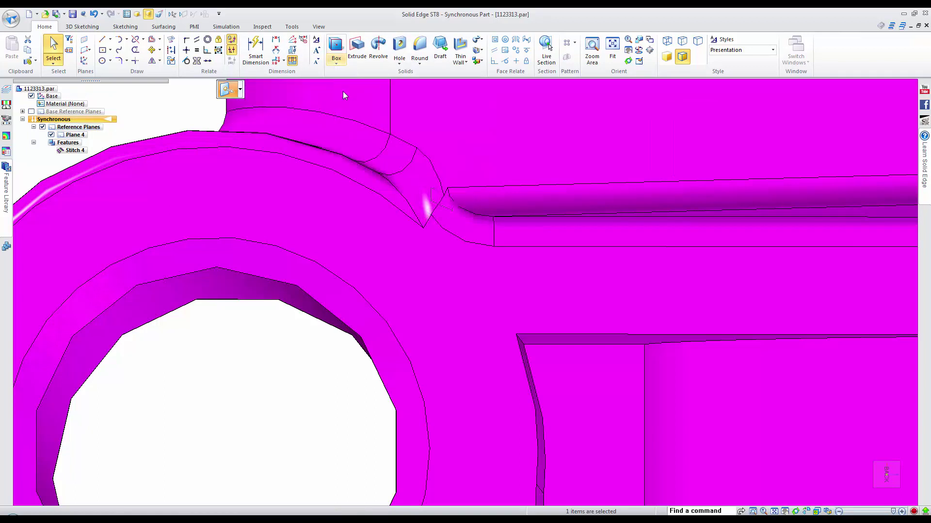
{"action": "left_click", "coordinate": [440, 199]}
{"action": "scroll", "coordinate": [461, 153], "scroll_direction": "up", "scroll_amount": 3}
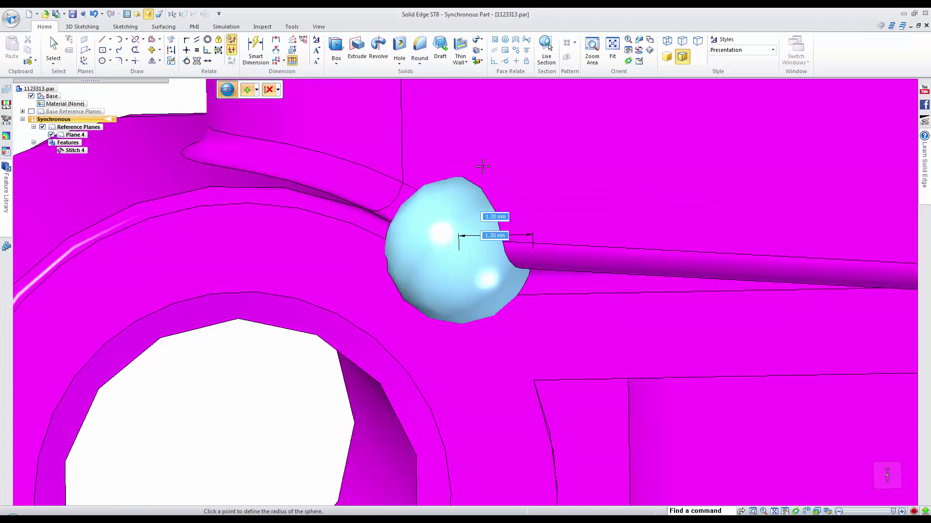
{"action": "left_click", "coordinate": [483, 169]}
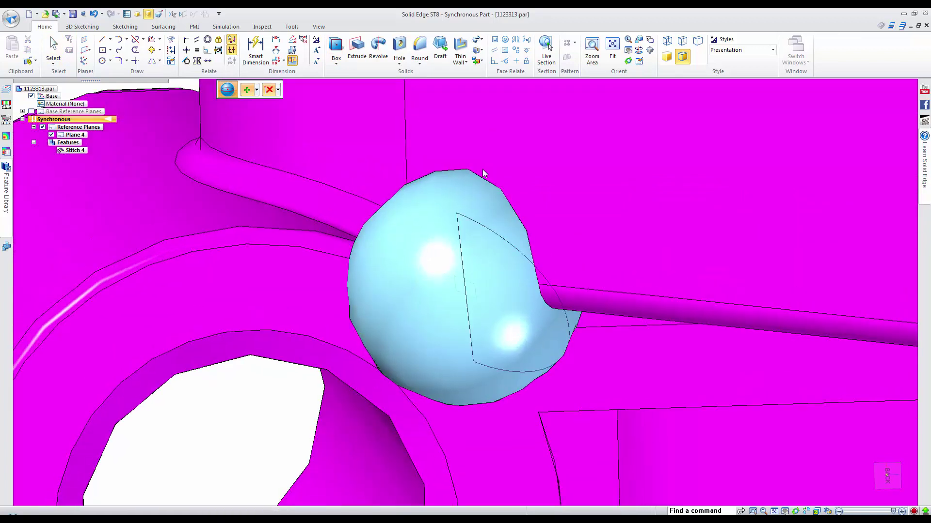
{"action": "left_click", "coordinate": [52, 46]}
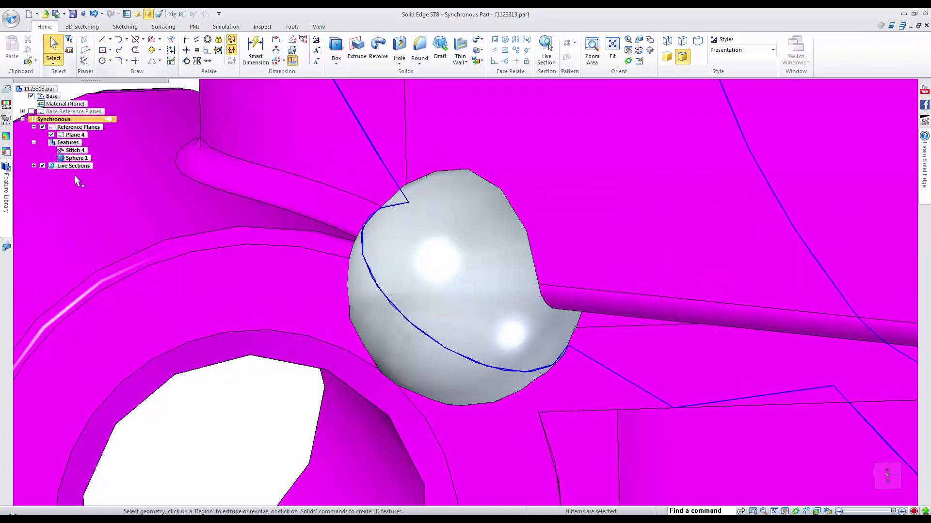
{"action": "left_click", "coordinate": [43, 166]}
Delete the boss and straight-edge round faces that run into the sphere, leaving the sphere in place
{"action": "scroll", "coordinate": [290, 227], "scroll_direction": "up", "scroll_amount": 1}
{"action": "scroll", "coordinate": [290, 228], "scroll_direction": "down", "scroll_amount": 1}
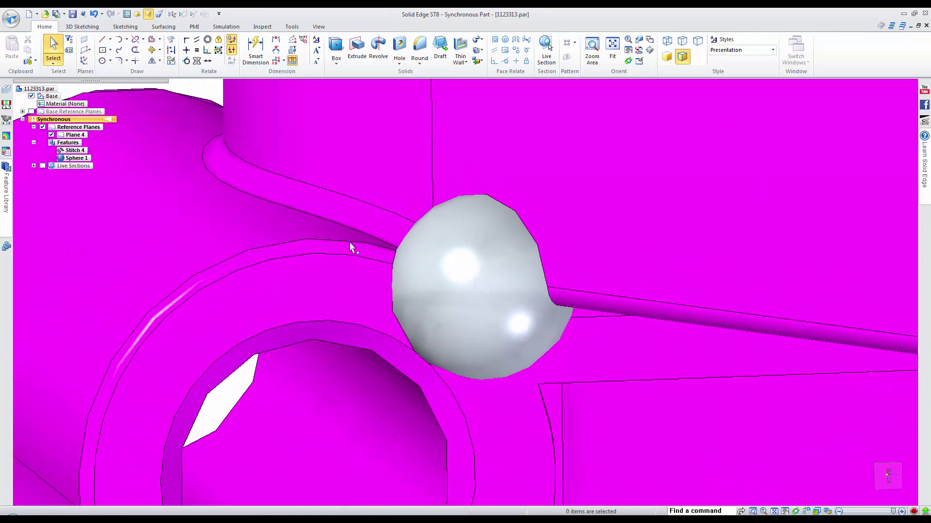
{"action": "left_click", "coordinate": [370, 249]}
{"action": "left_click", "coordinate": [386, 230], "text": "ctrl"}
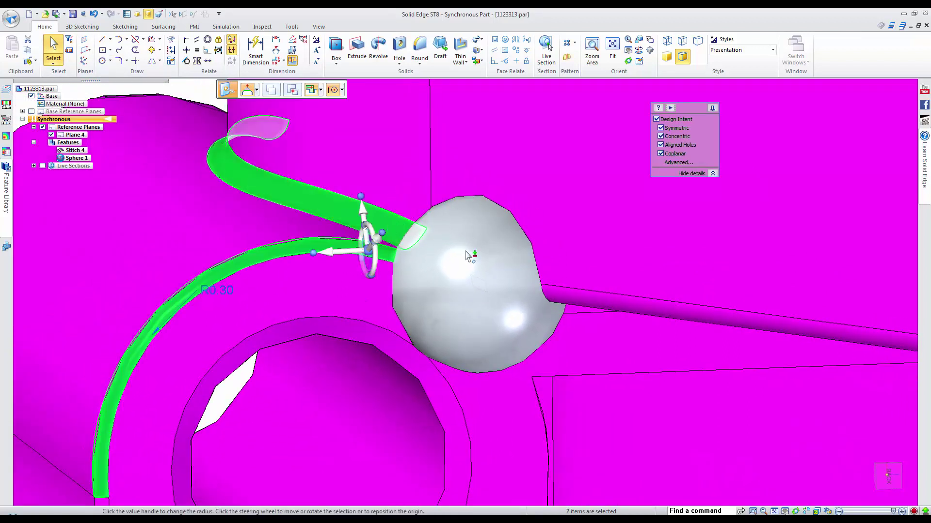
{"action": "left_click", "coordinate": [562, 298], "text": "ctrl"}
{"action": "scroll", "coordinate": [547, 319], "scroll_direction": "up", "scroll_amount": 1}
{"action": "scroll", "coordinate": [511, 256], "scroll_direction": "up", "scroll_amount": 1}
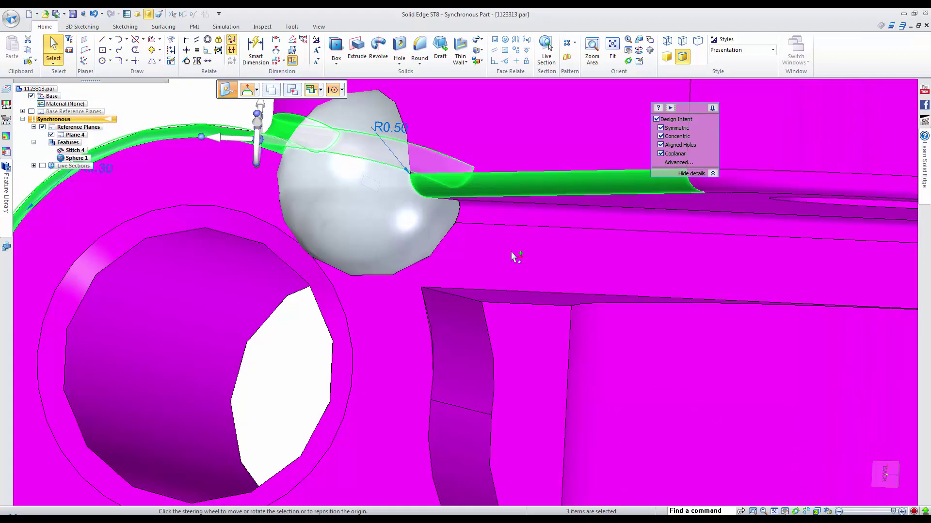
{"action": "left_click", "coordinate": [486, 213], "text": "ctrl"}
{"action": "scroll", "coordinate": [544, 272], "scroll_direction": "up", "scroll_amount": 1}
{"action": "middle_click_drag", "start_coordinate": [544, 272], "coordinate": [608, 344]}
{"action": "key", "text": "Escape"}
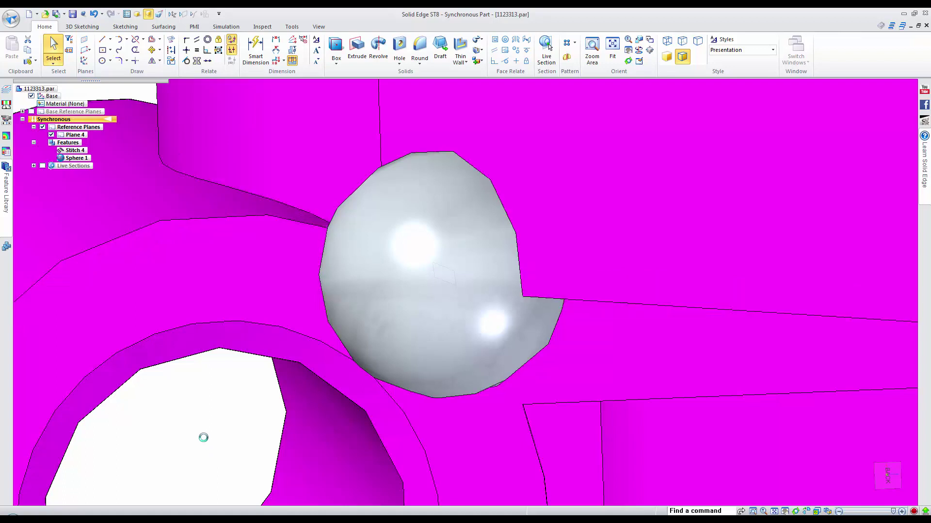
Delete the solid sphere at the junction so the neighbouring faces close up to sharp edges
{"action": "left_click", "coordinate": [426, 292]}
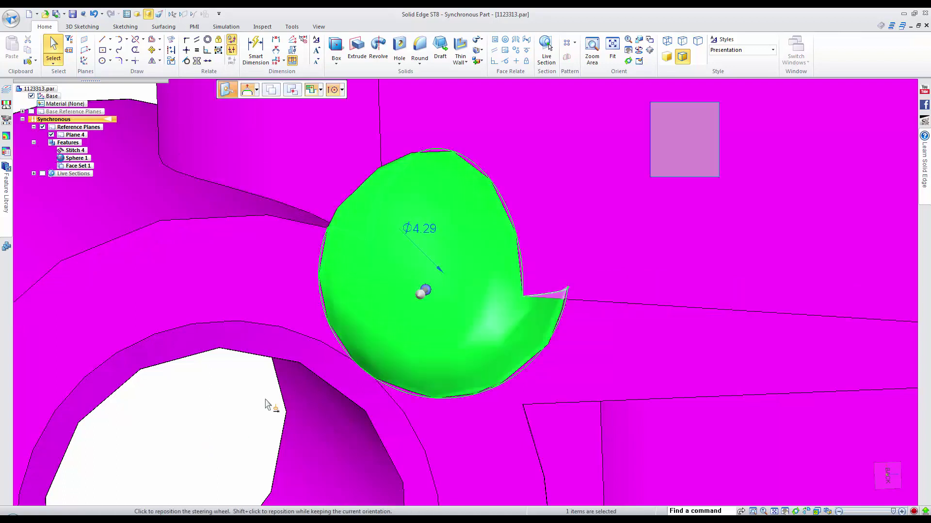
{"action": "key", "text": "Delete"}
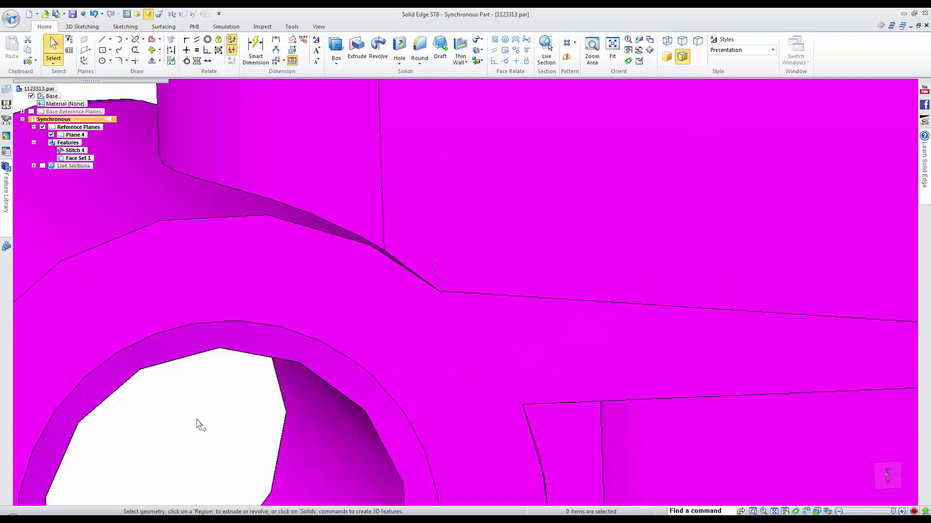
{"action": "middle_click_drag", "start_coordinate": [197, 420], "coordinate": [294, 421]}
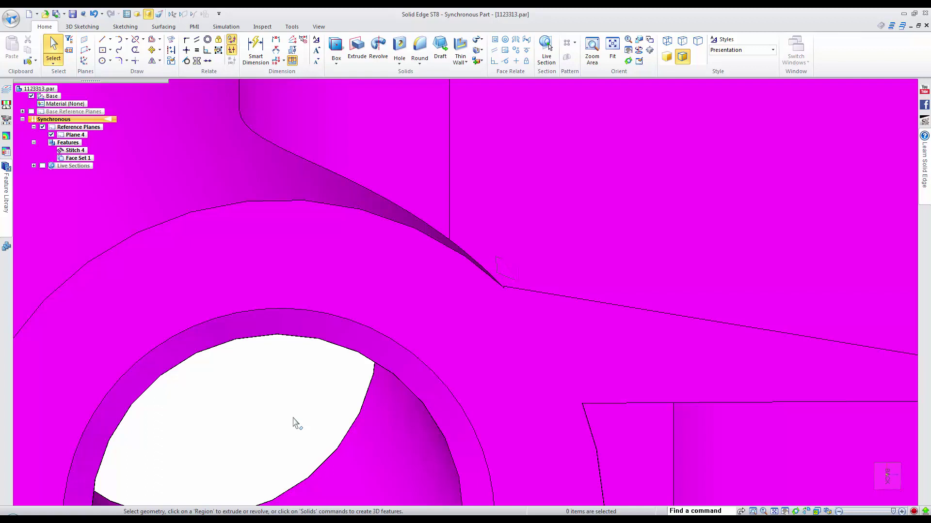
Close the part without saving and open Frame.asm from the Frame folder under Editing Imported 3D Data
{"action": "left_click", "coordinate": [926, 25]}
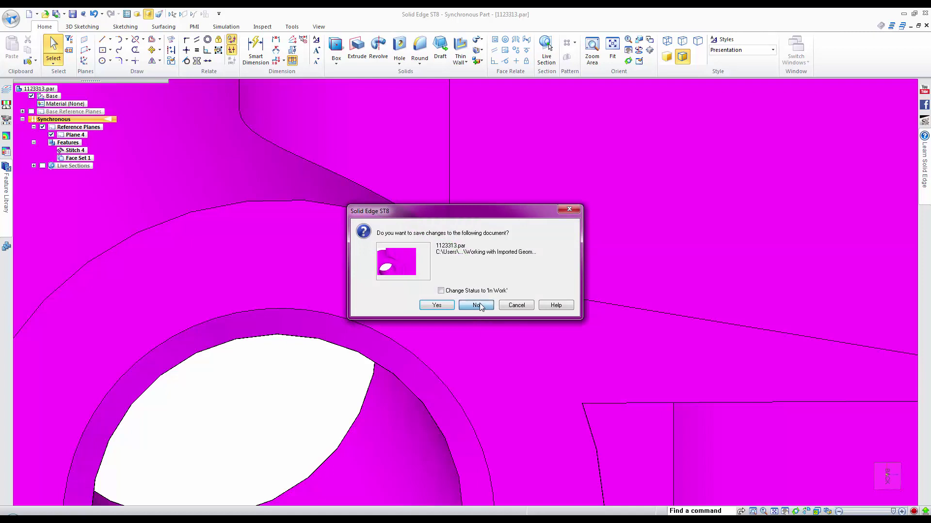
{"action": "left_click", "coordinate": [479, 305]}
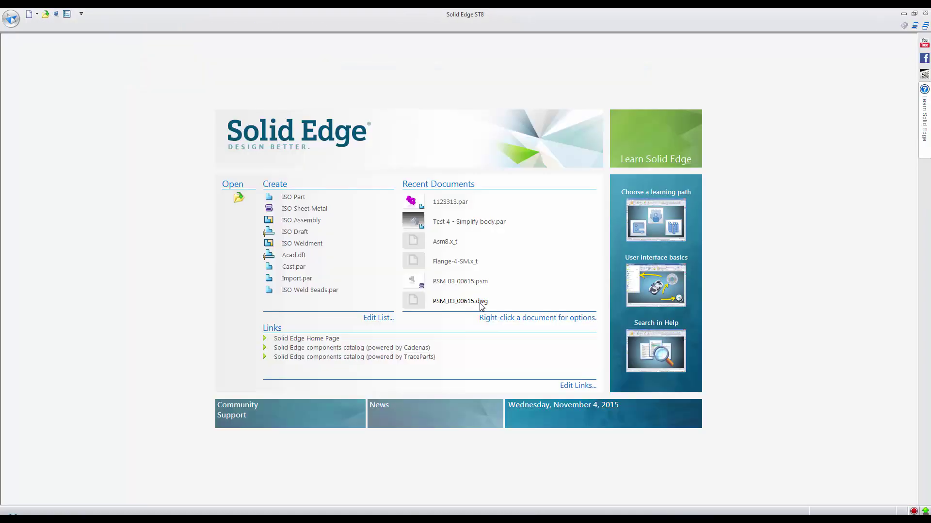
{"action": "left_click", "coordinate": [236, 198]}
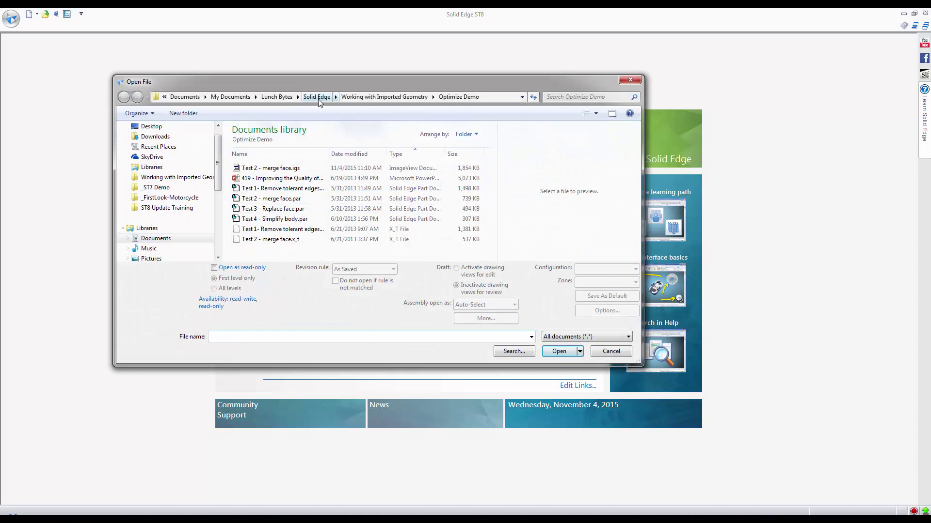
{"action": "left_click", "coordinate": [348, 96]}
{"action": "double_click", "coordinate": [272, 168]}
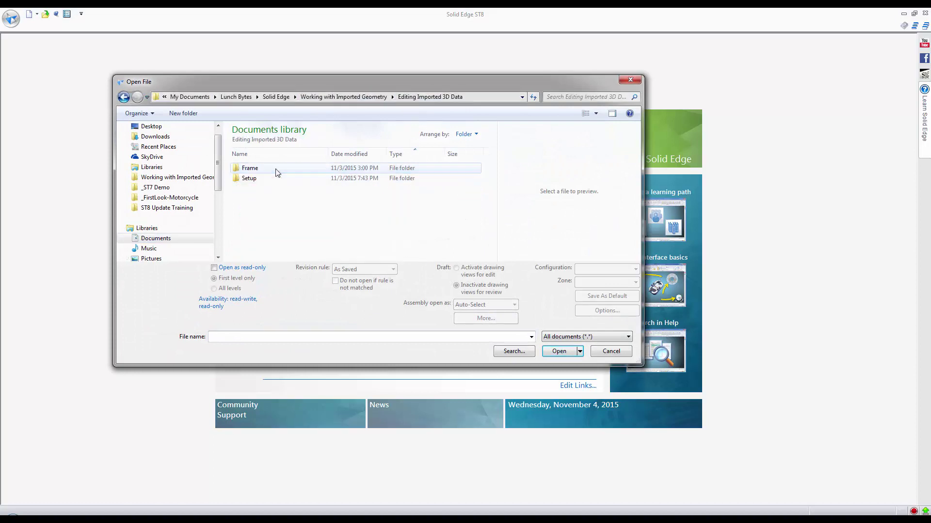
{"action": "double_click", "coordinate": [272, 170]}
{"action": "double_click", "coordinate": [256, 188]}
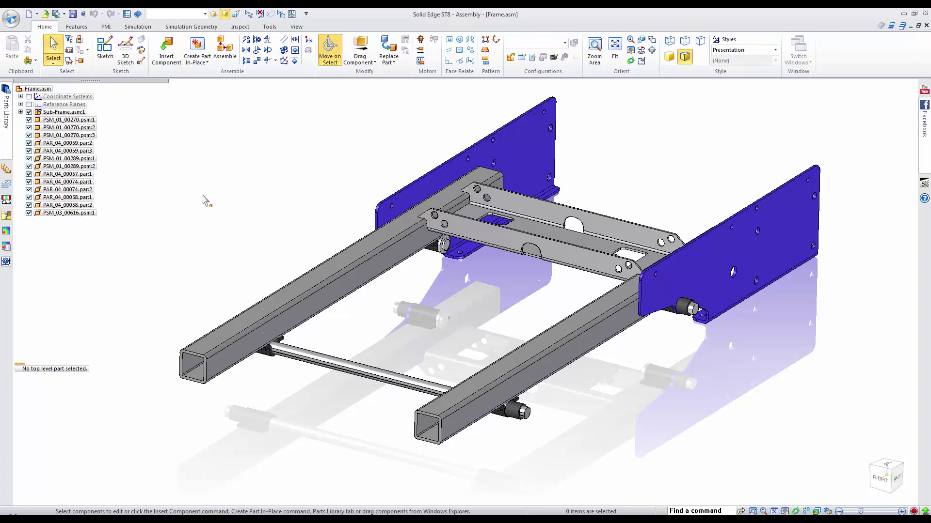
Open the SolidWorks part Adapter.SLDPRT from the Components folder, using the ISO Part.par template
{"action": "key", "text": "ctrl+o"}
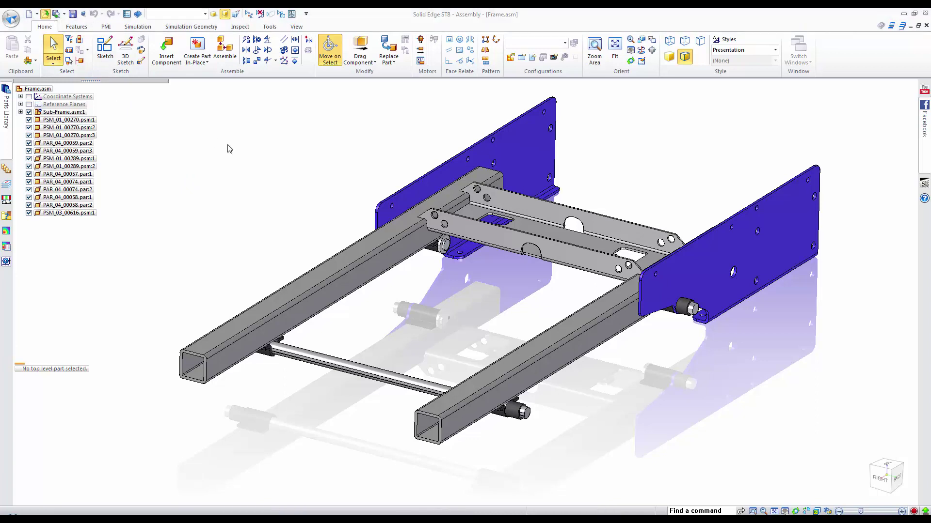
{"action": "double_click", "coordinate": [261, 168]}
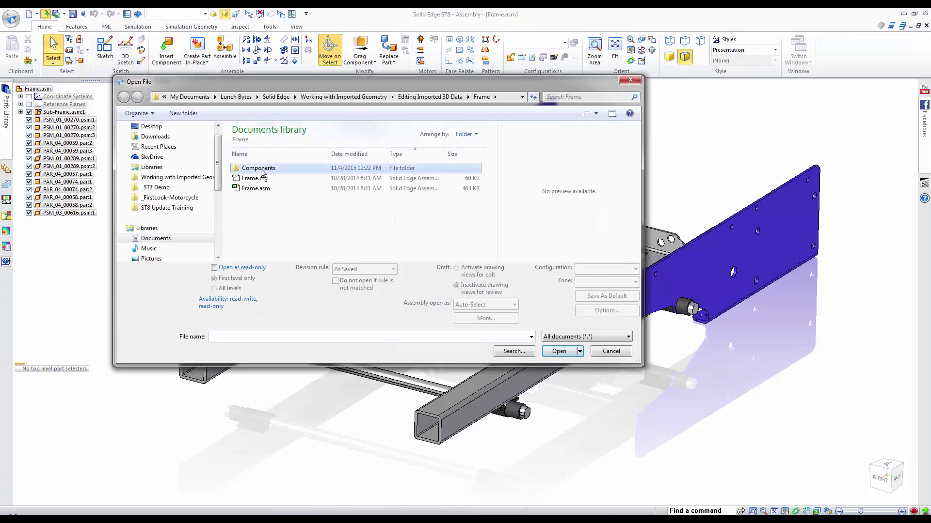
{"action": "left_click", "coordinate": [286, 179]}
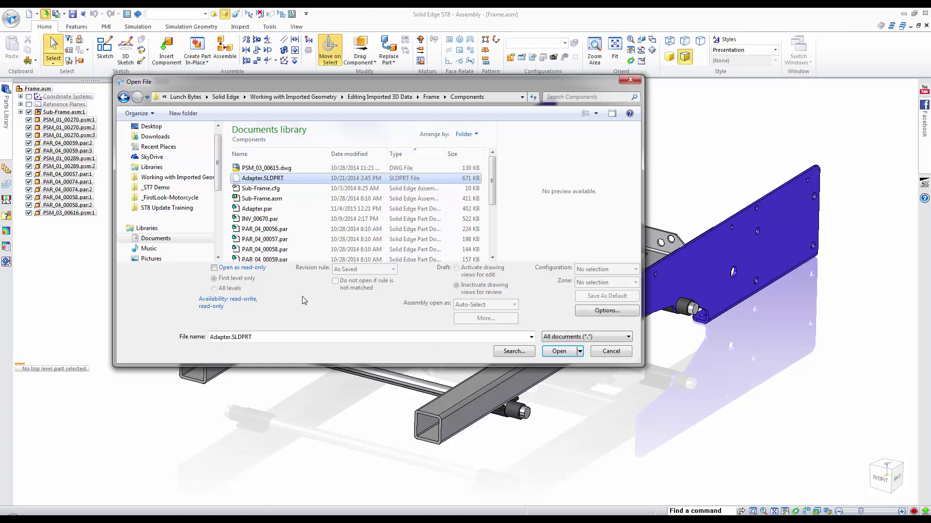
{"action": "left_click", "coordinate": [560, 338]}
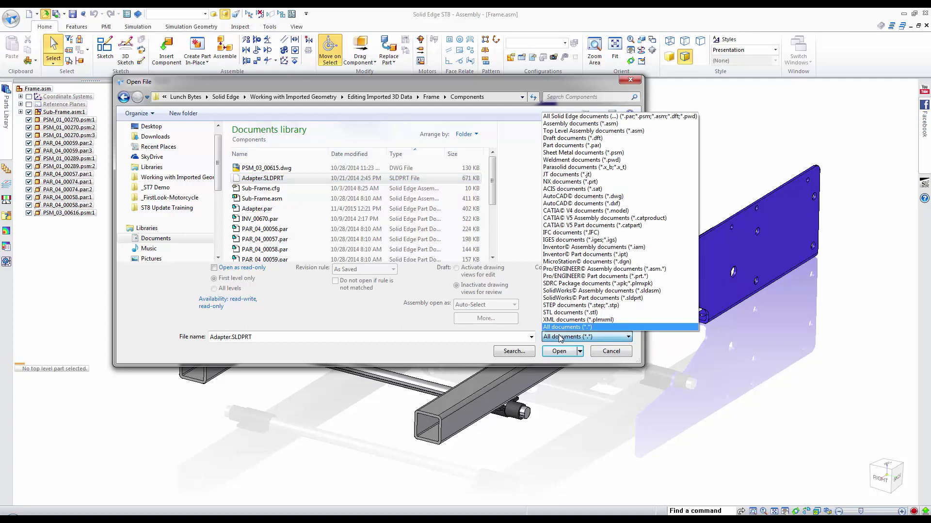
{"action": "left_click", "coordinate": [380, 325]}
{"action": "left_click", "coordinate": [551, 355]}
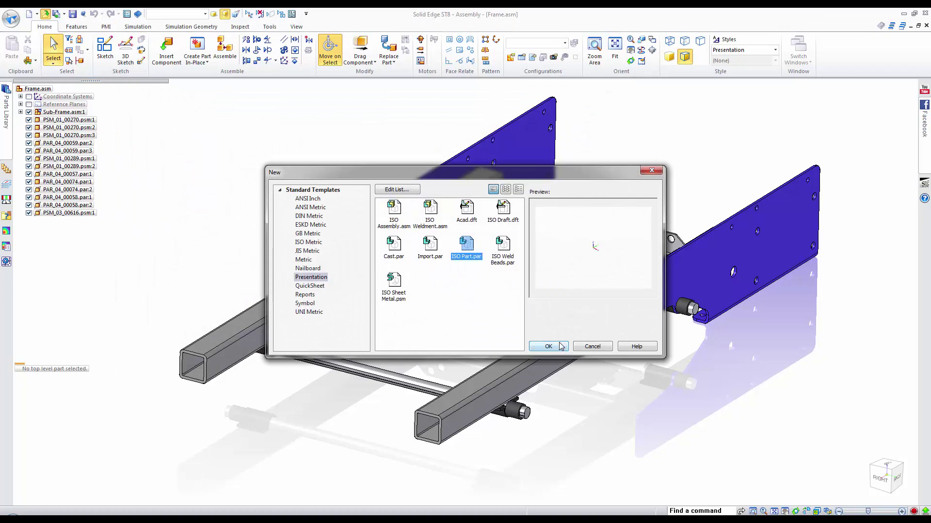
{"action": "left_click", "coordinate": [548, 346]}
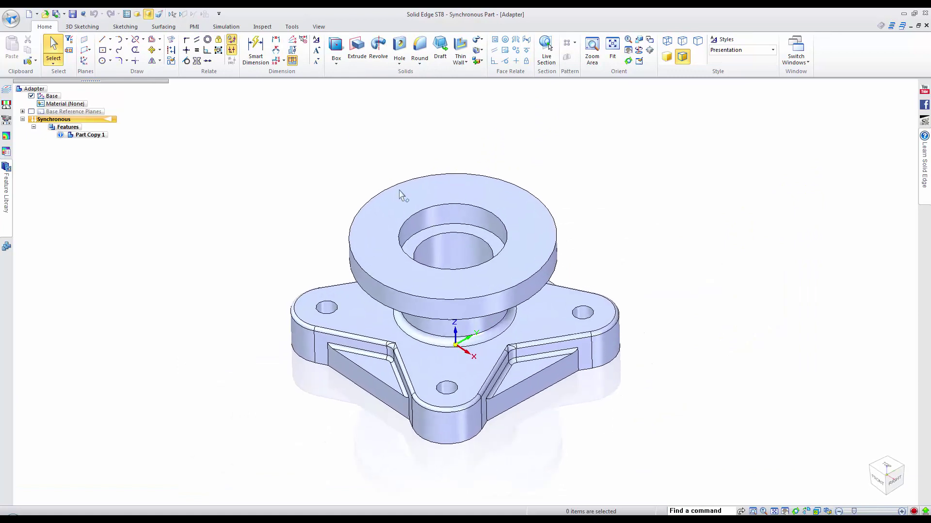
Paint the whole adapter body with the Orange style using Part Painter
{"action": "left_click", "coordinate": [319, 27]}
{"action": "left_click", "coordinate": [325, 61]}
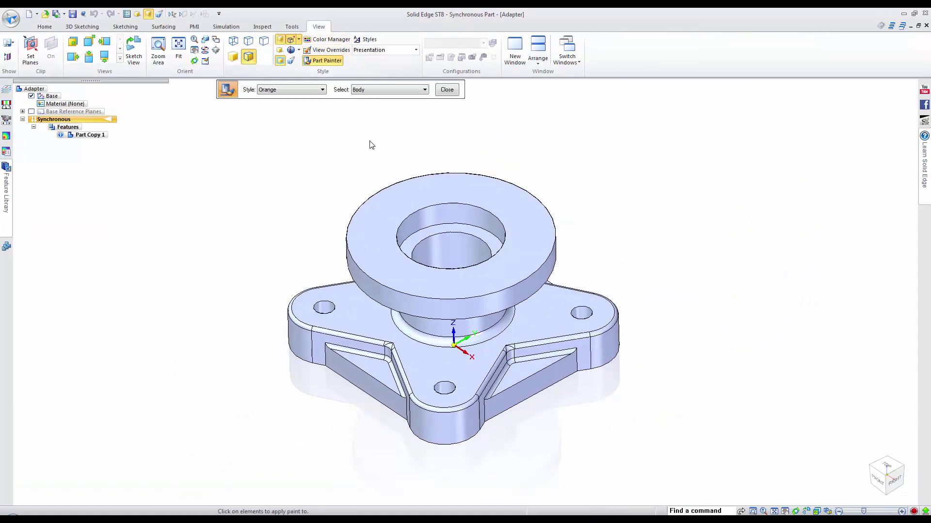
{"action": "left_click", "coordinate": [408, 210]}
{"action": "left_click", "coordinate": [447, 90]}
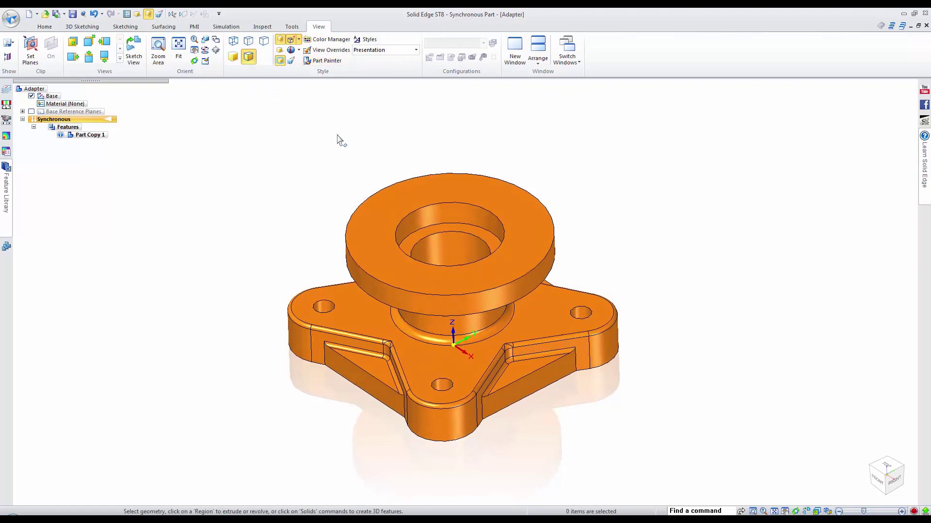
Lower the top face of the triangular web between two base lobes, moving its symmetric and coplanar counterparts with it
{"action": "left_click", "coordinate": [44, 26]}
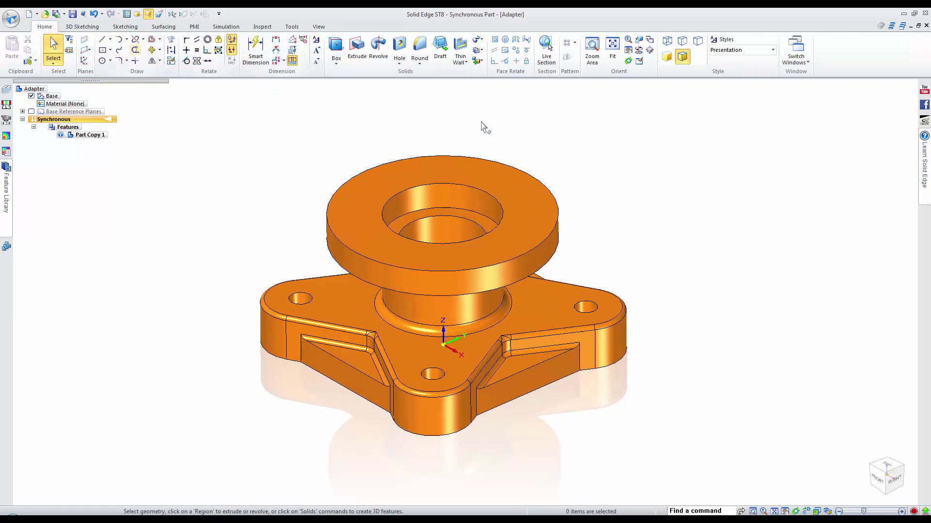
{"action": "scroll", "coordinate": [648, 141], "scroll_direction": "up", "scroll_amount": 4}
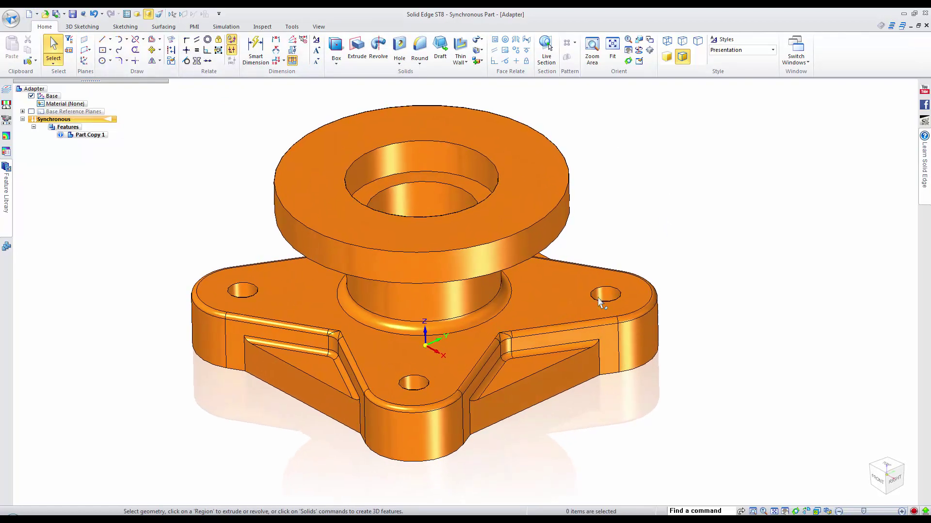
{"action": "left_click", "coordinate": [525, 379]}
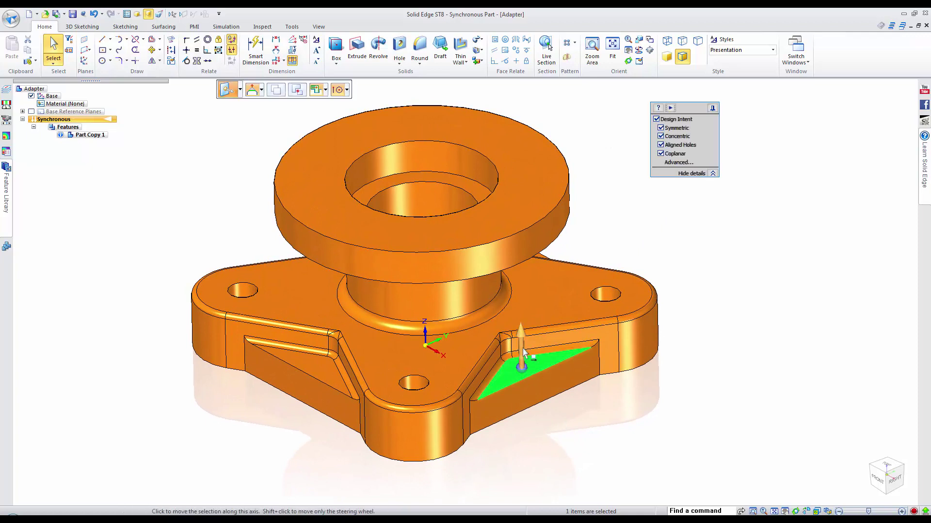
{"action": "left_click", "coordinate": [522, 347]}
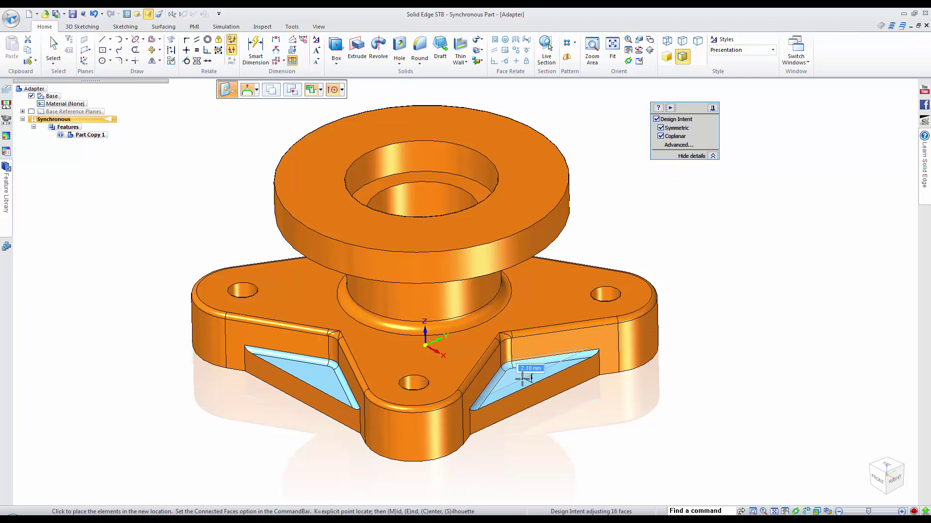
{"action": "left_click", "coordinate": [487, 394]}
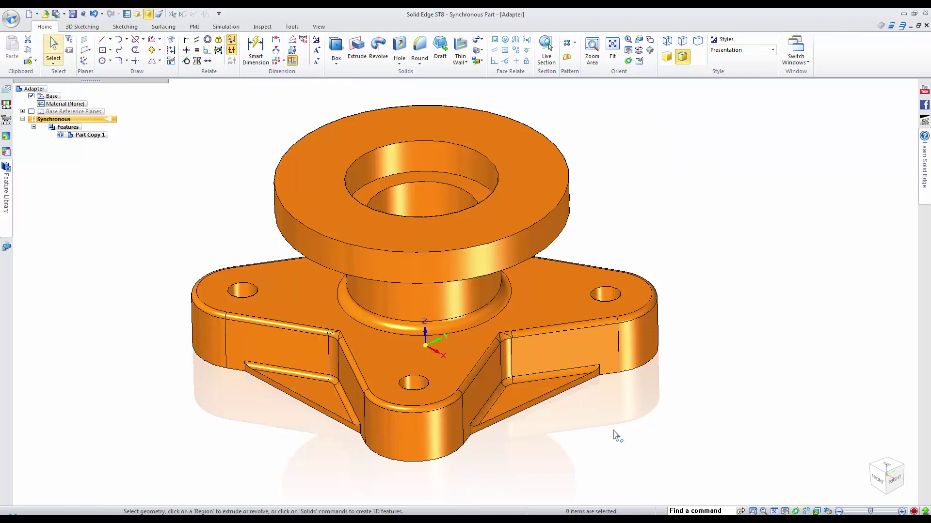
Set the diameter of the mounting holes in the adapter's base lobes to 7 mm
{"action": "left_click", "coordinate": [606, 320]}
{"action": "left_click", "coordinate": [587, 265]}
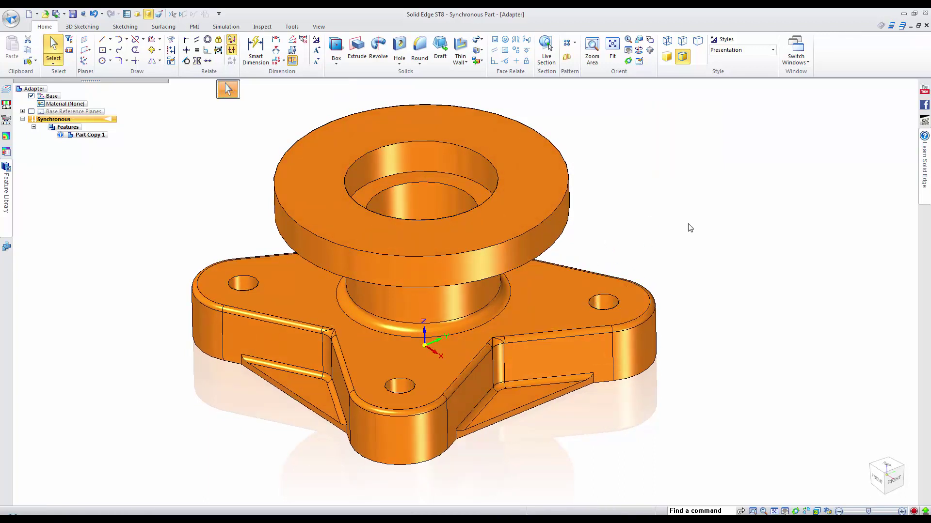
{"action": "scroll", "coordinate": [590, 284], "scroll_direction": "up", "scroll_amount": 3}
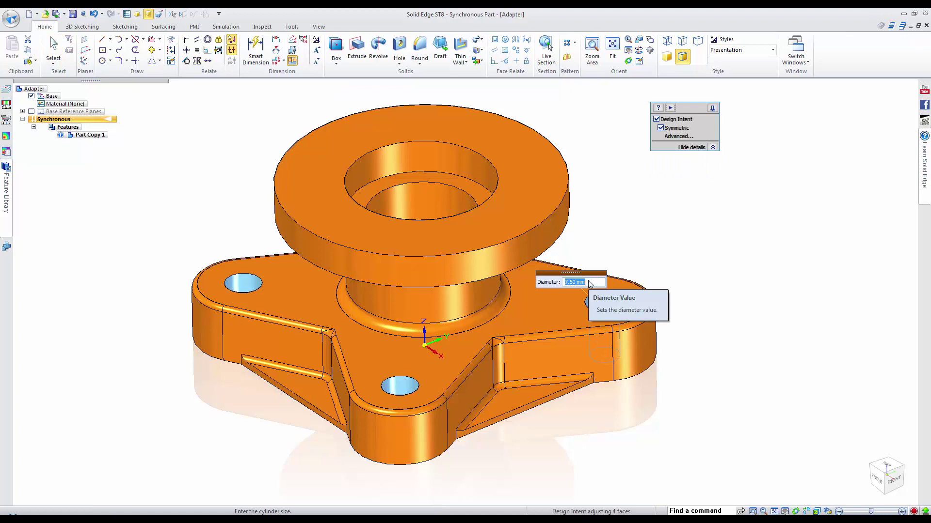
{"action": "scroll", "coordinate": [590, 284], "scroll_direction": "down", "scroll_amount": 3}
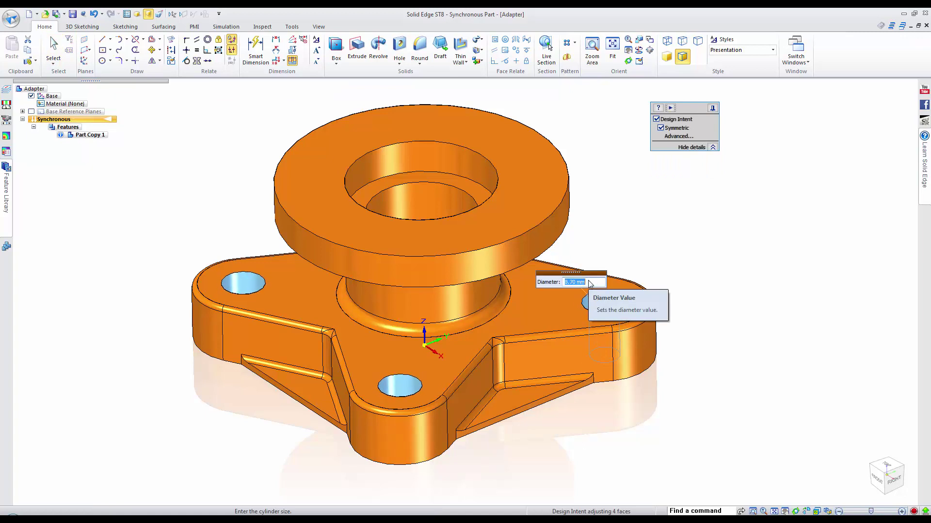
{"action": "type", "text": "7"}
{"action": "key", "text": "Return"}
{"action": "left_click", "coordinate": [634, 227]}
Dimension the thickness of the adapter's upper round flange and set it to 6 mm, moving its underside
{"action": "middle_click_drag", "start_coordinate": [633, 228], "coordinate": [683, 202]}
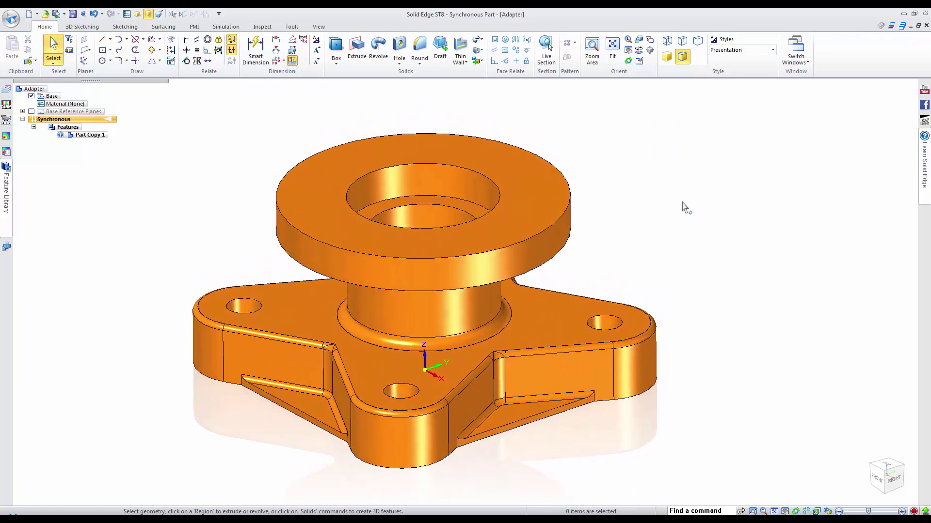
{"action": "right_click", "coordinate": [713, 184]}
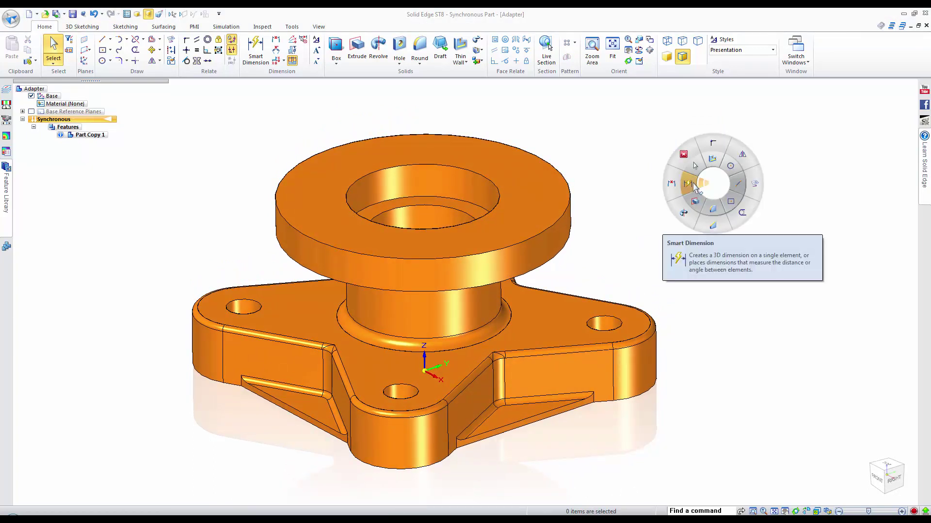
{"action": "left_click", "coordinate": [687, 183]}
{"action": "left_click", "coordinate": [561, 215]}
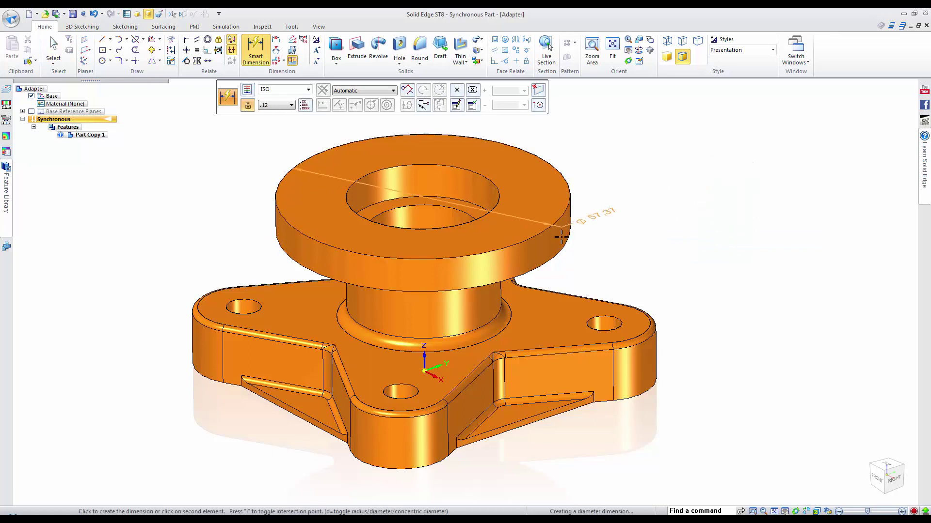
{"action": "left_click", "coordinate": [602, 207]}
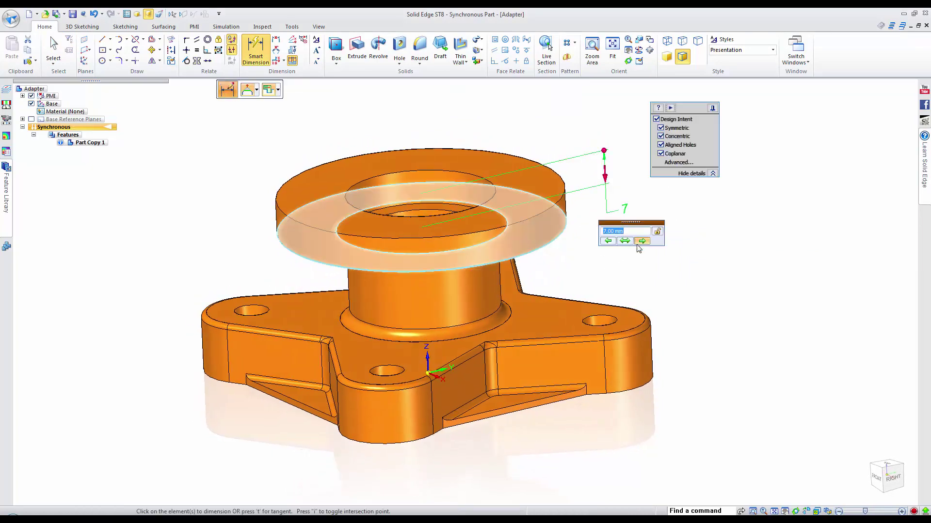
{"action": "scroll", "coordinate": [638, 231], "scroll_direction": "up", "scroll_amount": 10}
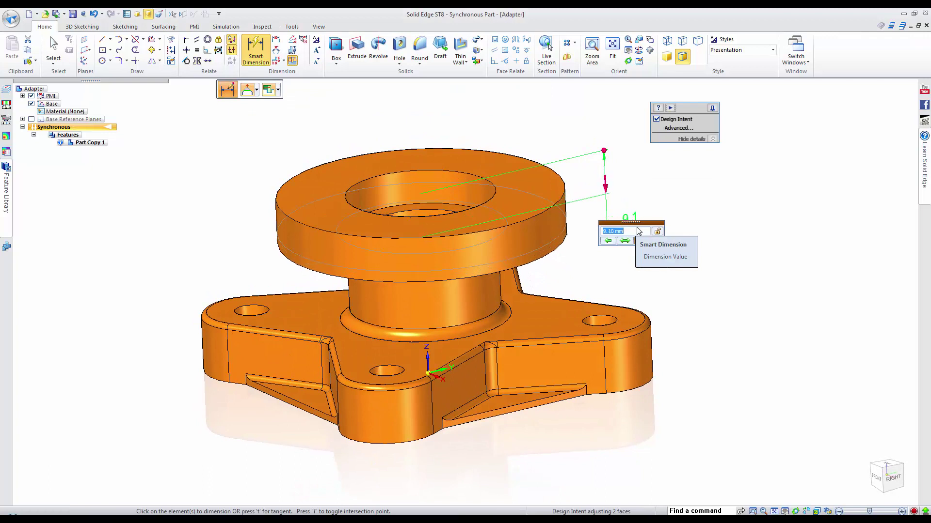
{"action": "scroll", "coordinate": [638, 231], "scroll_direction": "down", "scroll_amount": 8}
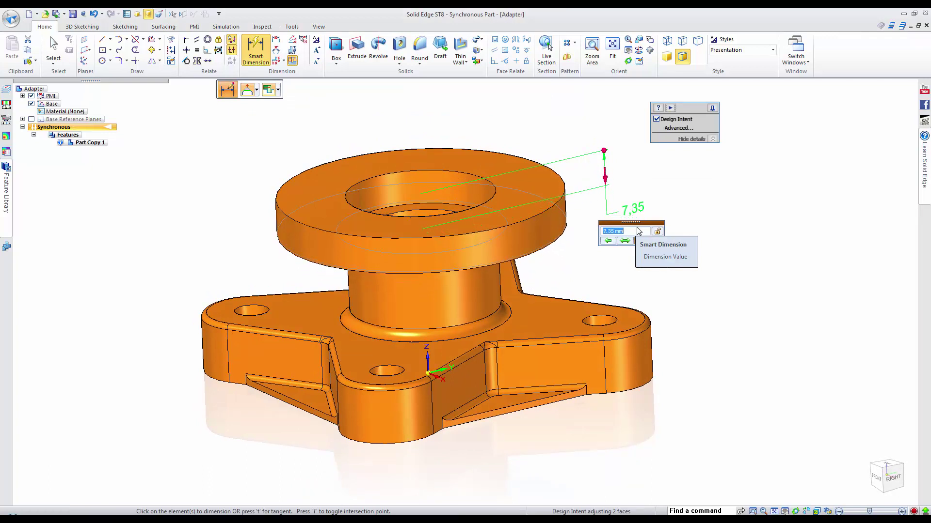
{"action": "type", "text": "6"}
{"action": "key", "text": "Return"}
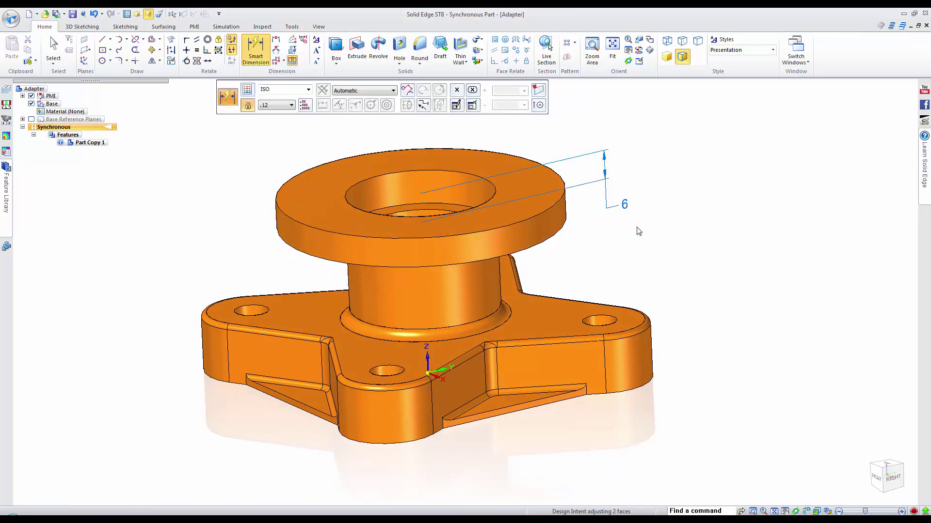
Reorder the rounds on the corner blend patches at two inner corners between the base lobes to clean up their shape
{"action": "key", "text": "Escape"}
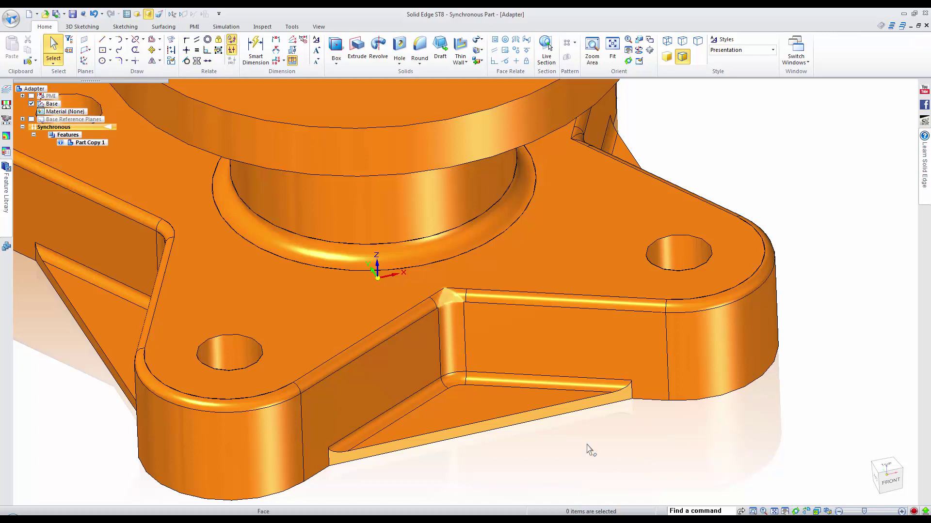
{"action": "left_click", "coordinate": [452, 298]}
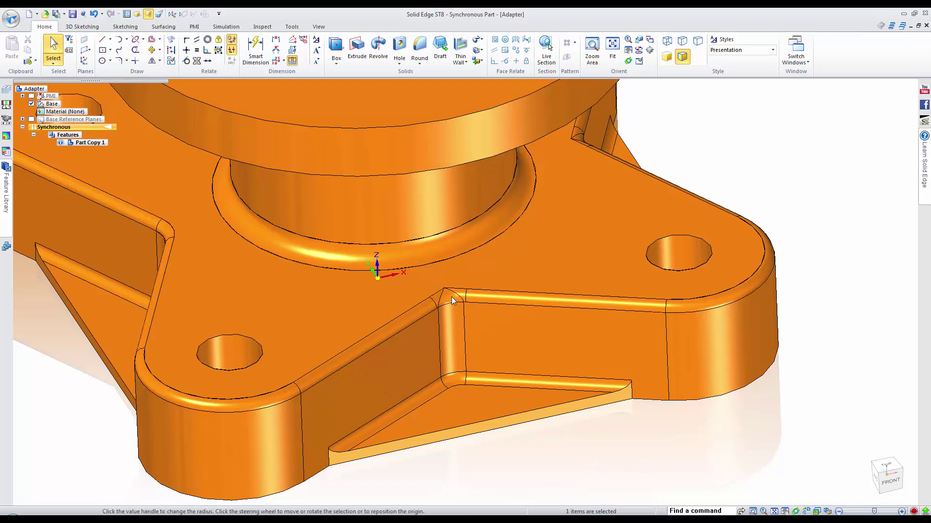
{"action": "right_click", "coordinate": [452, 297]}
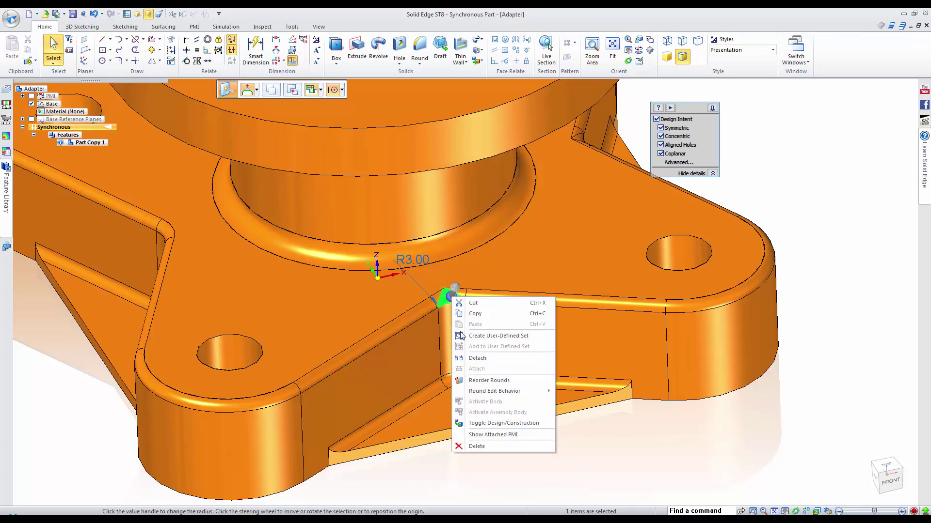
{"action": "left_click", "coordinate": [514, 381]}
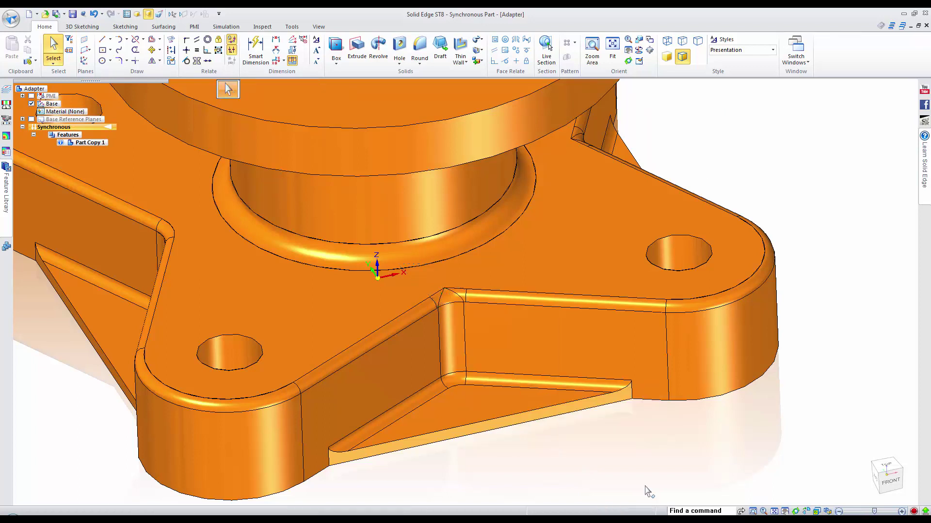
{"action": "left_click", "coordinate": [634, 459]}
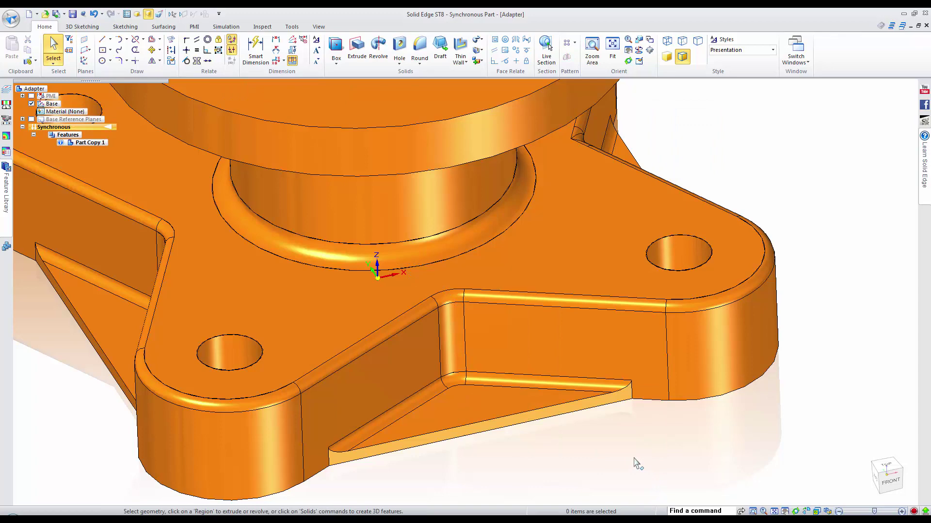
{"action": "middle_click_drag", "start_coordinate": [631, 460], "coordinate": [493, 299]}
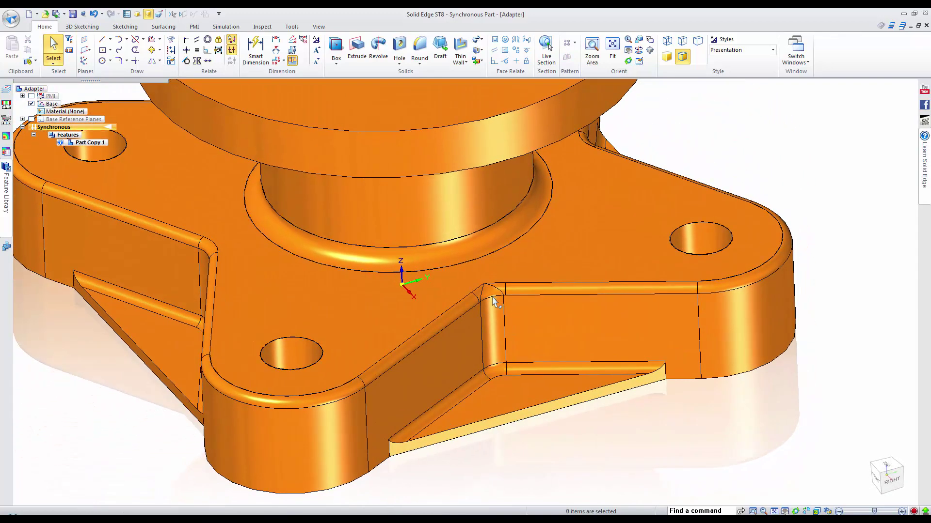
{"action": "left_click", "coordinate": [491, 296]}
{"action": "right_click", "coordinate": [491, 293]}
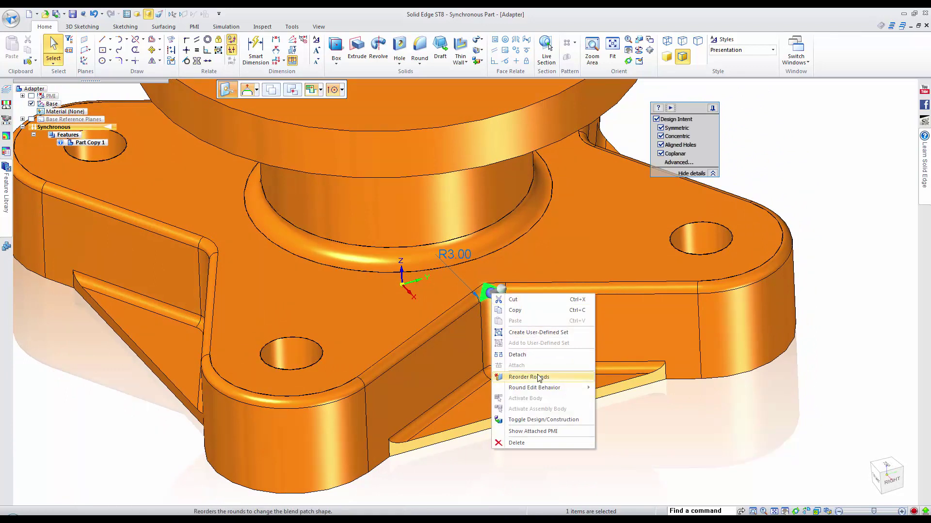
{"action": "left_click", "coordinate": [514, 374]}
{"action": "left_click", "coordinate": [638, 478]}
Set the radius of the round along the base's upper edge to 1.5 mm, changing the matching rounds on the lobes and webs too
{"action": "left_click", "coordinate": [579, 291]}
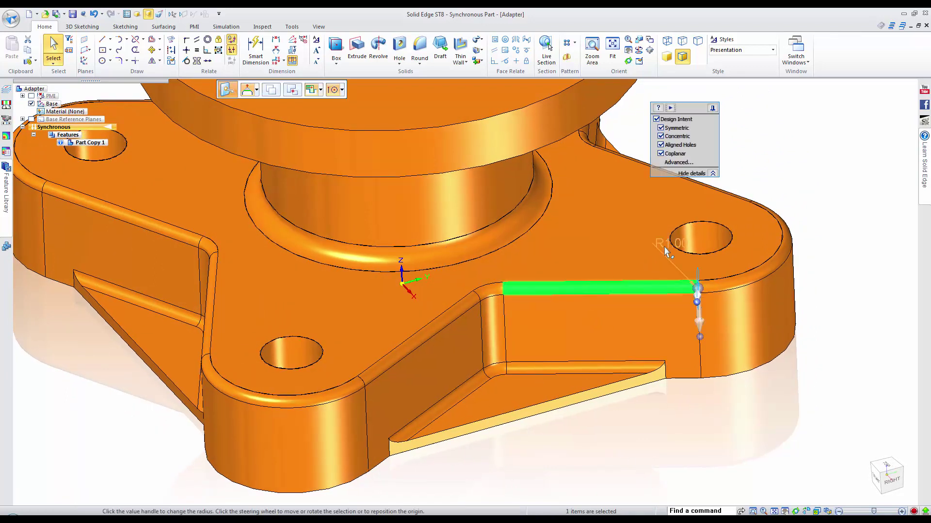
{"action": "left_click", "coordinate": [666, 248]}
{"action": "scroll", "coordinate": [651, 263], "scroll_direction": "up", "scroll_amount": 7}
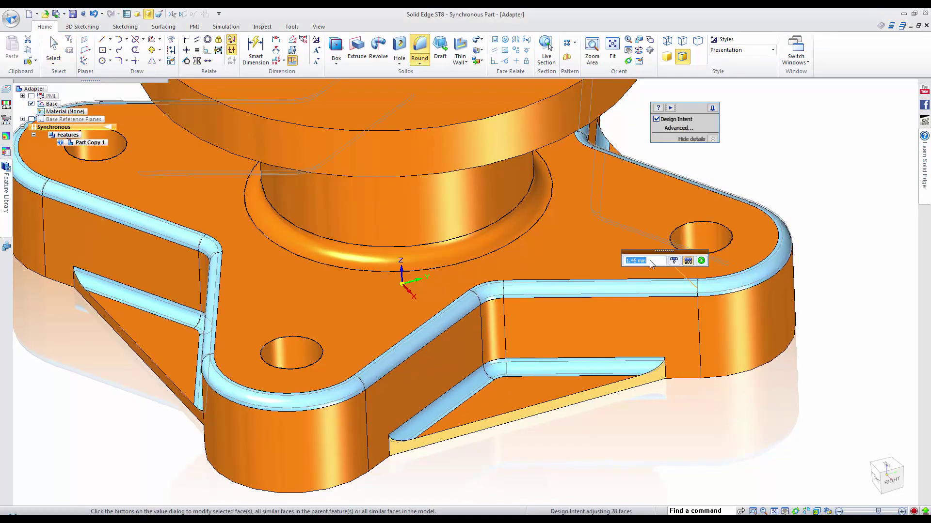
{"action": "type", "text": "1.5"}
{"action": "key", "text": "Return"}
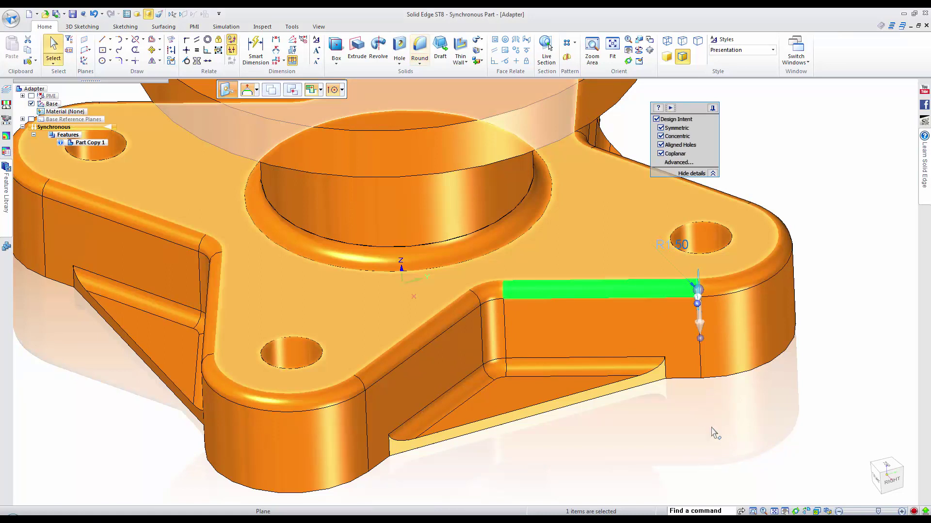
{"action": "left_click", "coordinate": [716, 433]}
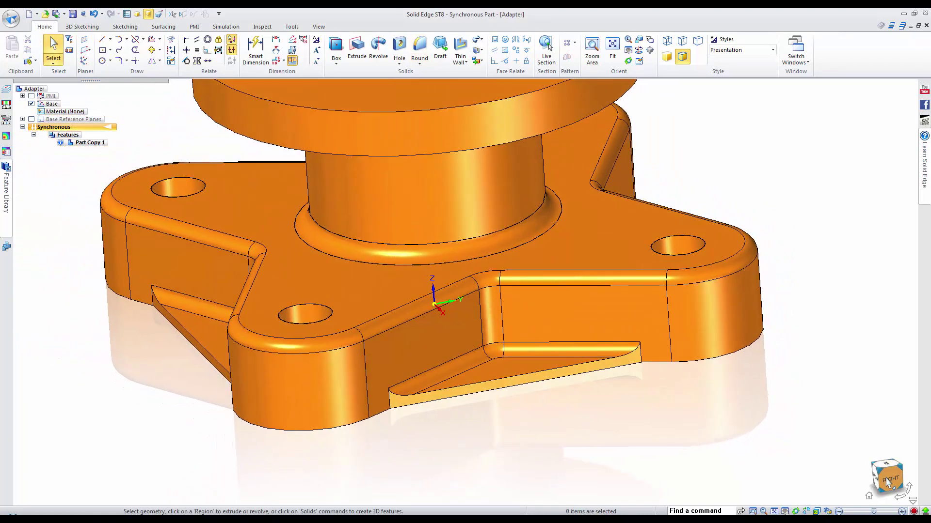
Delete all triangular webs between the base lobes, including their rounds, accepting deletion of only the allowable elements
{"action": "left_click_drag", "start_coordinate": [888, 477], "coordinate": [869, 462]}
{"action": "scroll", "coordinate": [280, 258], "scroll_direction": "down", "scroll_amount": 3}
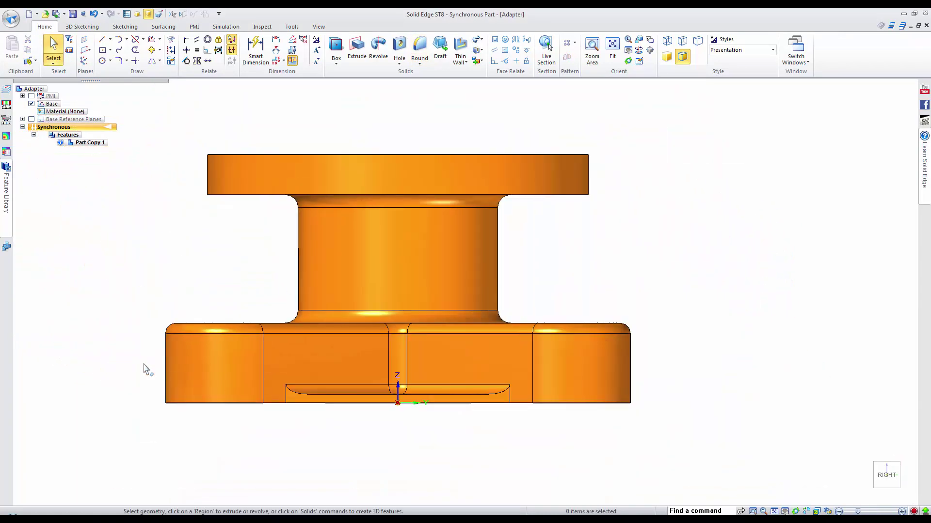
{"action": "left_click_drag", "start_coordinate": [201, 381], "coordinate": [663, 426]}
{"action": "middle_click_drag", "start_coordinate": [228, 456], "coordinate": [540, 467]}
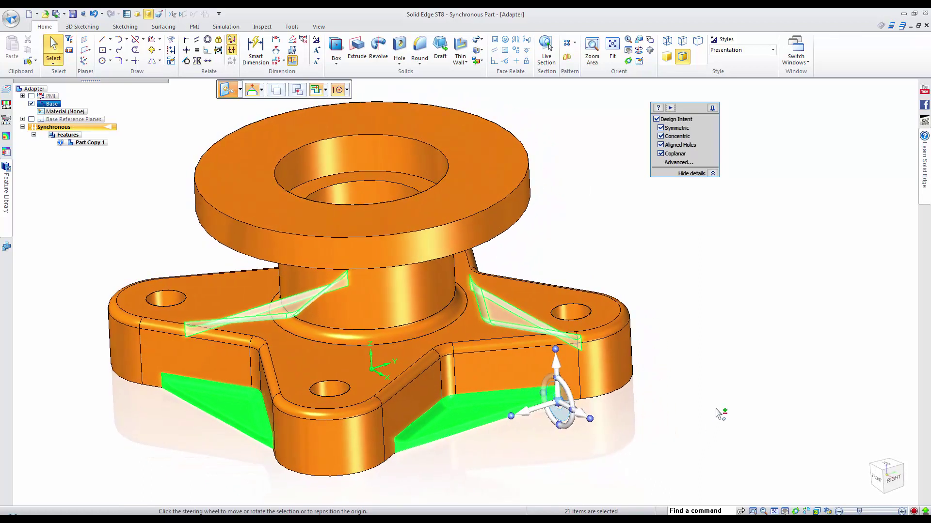
{"action": "key", "text": "Delete"}
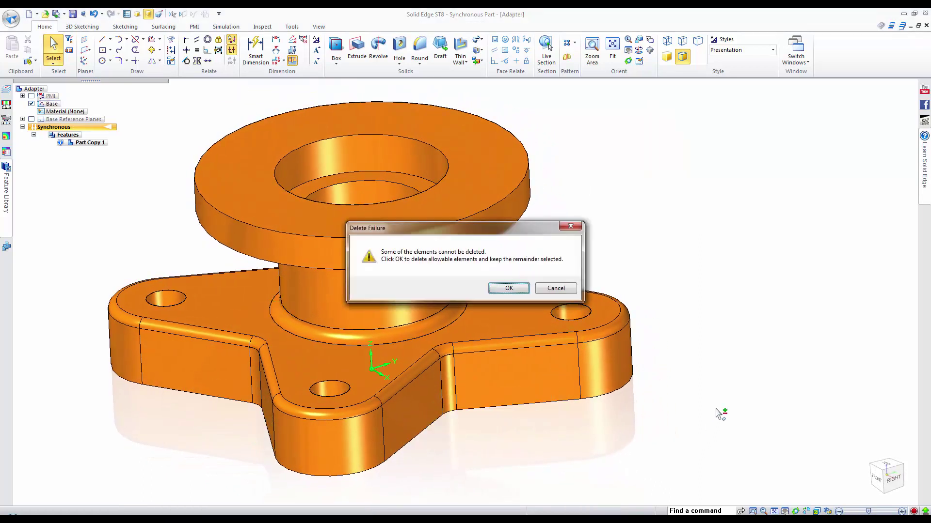
{"action": "left_click", "coordinate": [518, 289]}
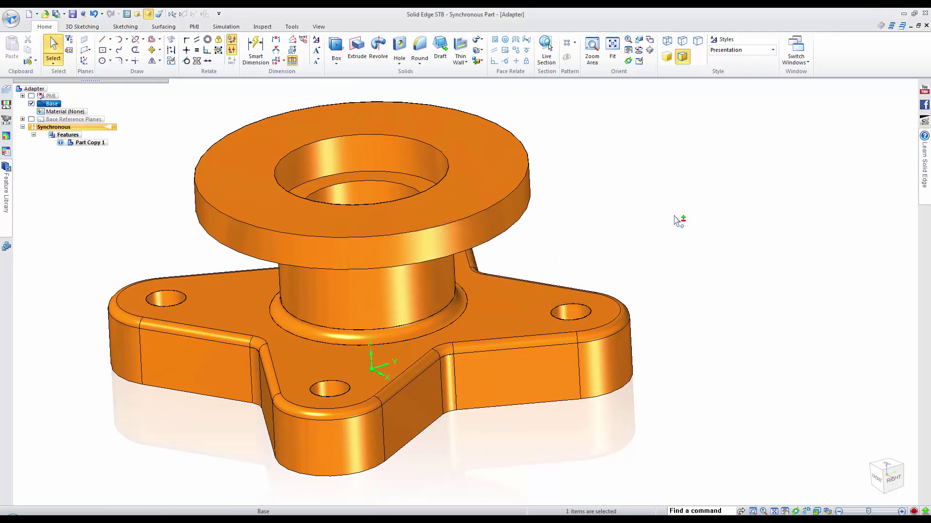
Run Recognize Holes on the adapter and exclude the central 22 mm counterbore from recognition
{"action": "key", "text": "Home"}
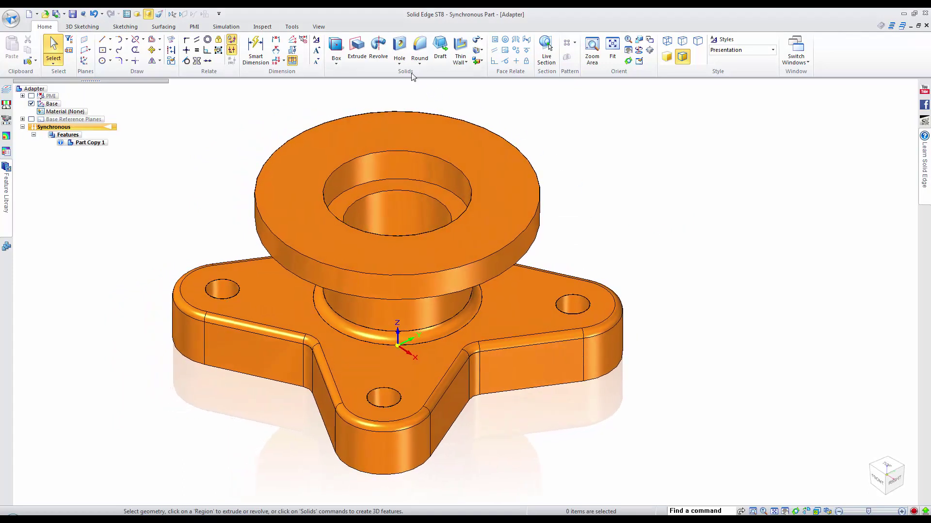
{"action": "left_click", "coordinate": [400, 62]}
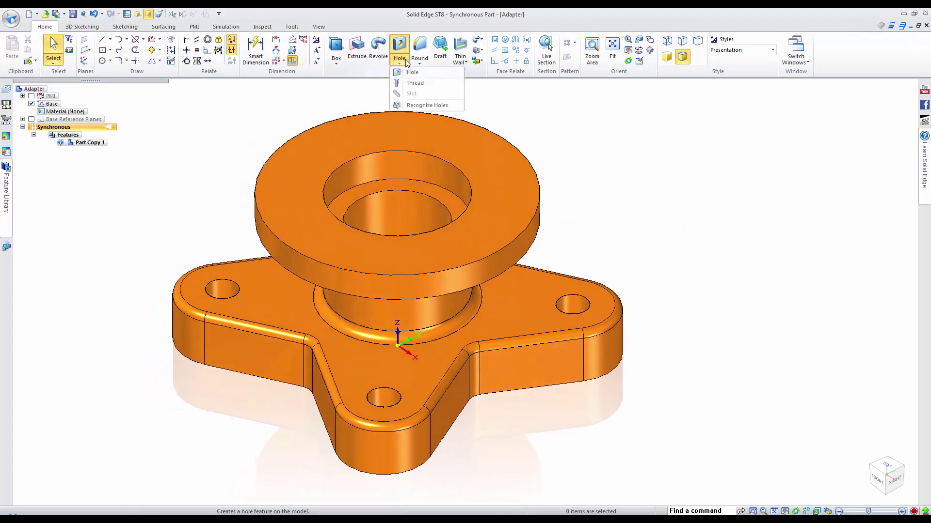
{"action": "left_click", "coordinate": [426, 105]}
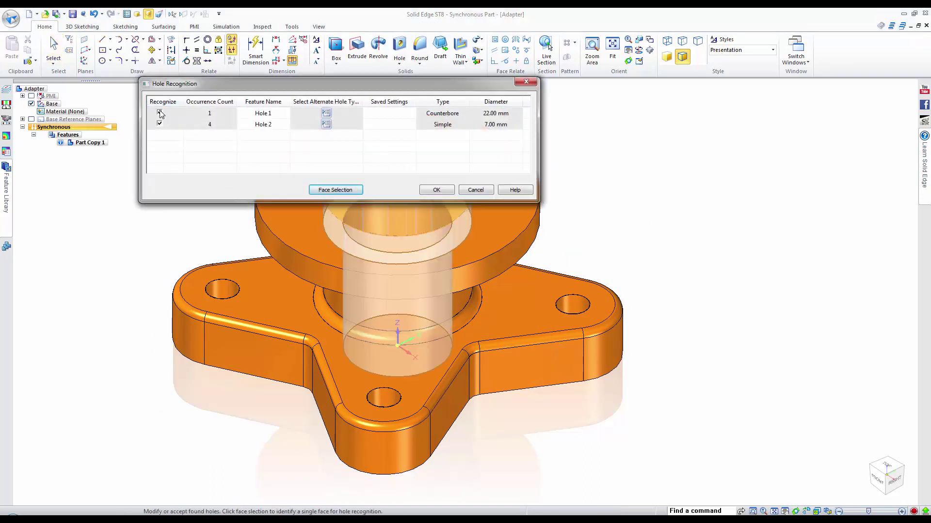
{"action": "left_click", "coordinate": [160, 113]}
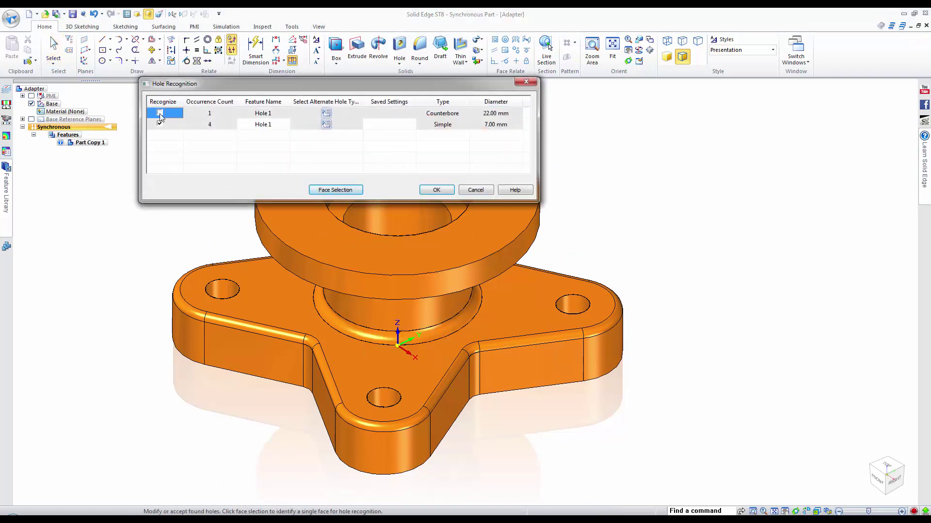
Redefine the four base mounting holes as ANSI Metric M3 socket head cap screw counterbores and accept the hole recognition
{"action": "left_click", "coordinate": [326, 125]}
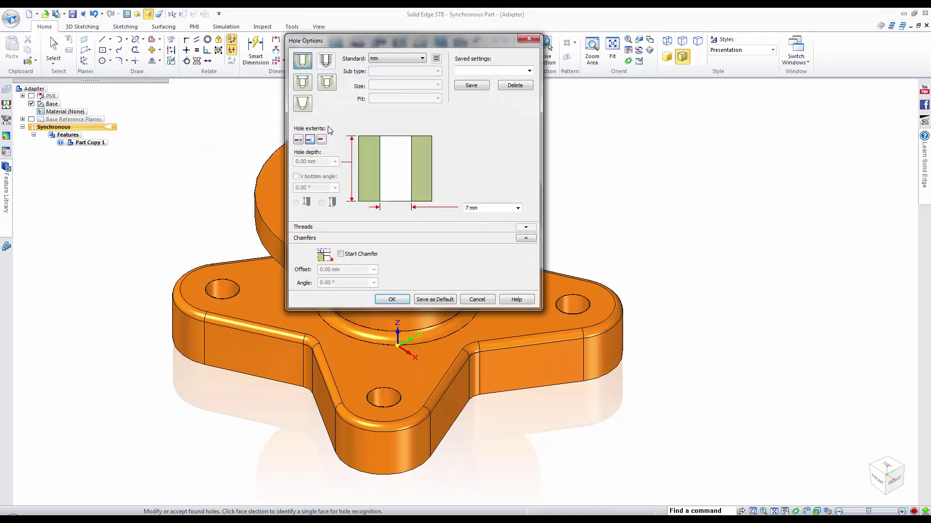
{"action": "left_click", "coordinate": [302, 84]}
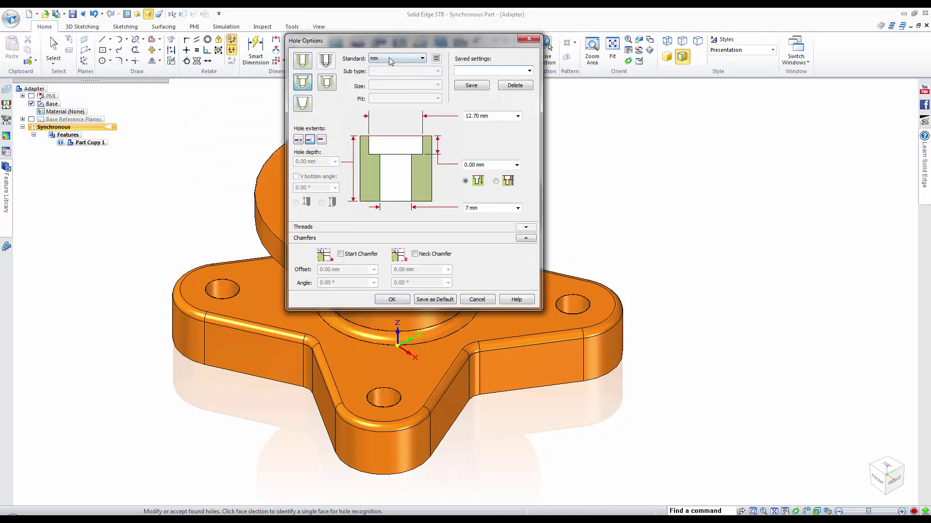
{"action": "left_click", "coordinate": [390, 59]}
{"action": "left_click", "coordinate": [393, 73]}
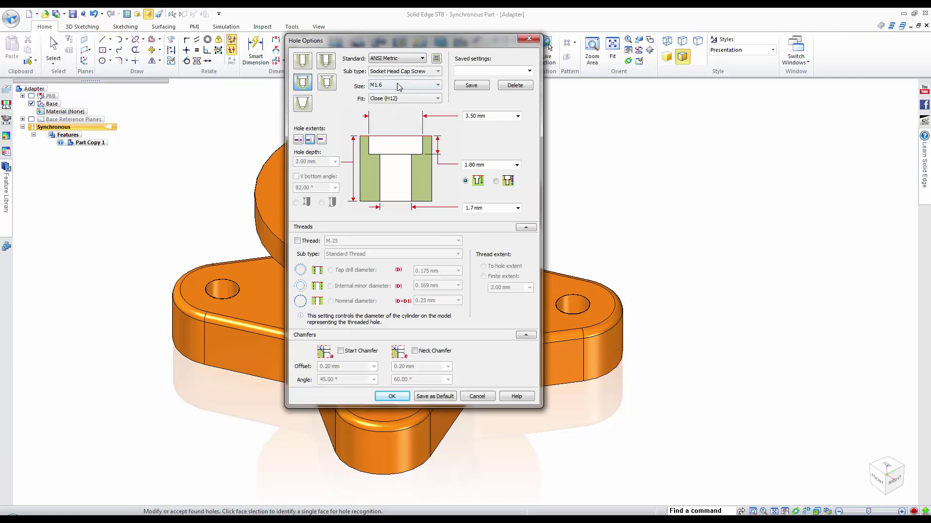
{"action": "left_click", "coordinate": [395, 84]}
{"action": "left_click", "coordinate": [390, 113]}
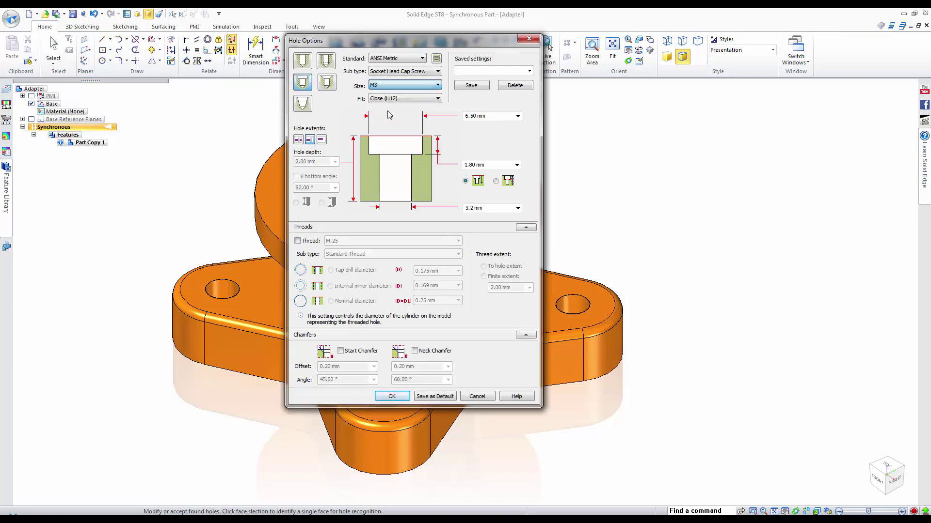
{"action": "left_click", "coordinate": [390, 398]}
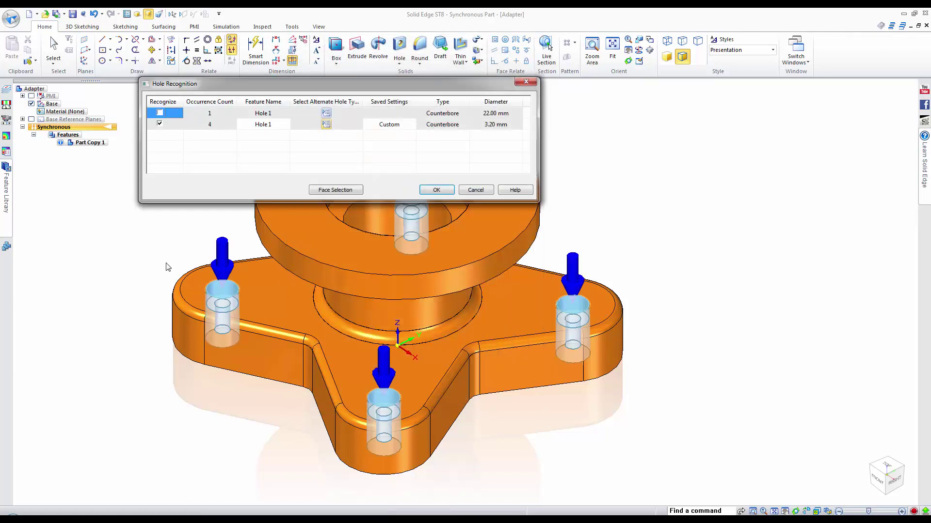
{"action": "left_click", "coordinate": [435, 190]}
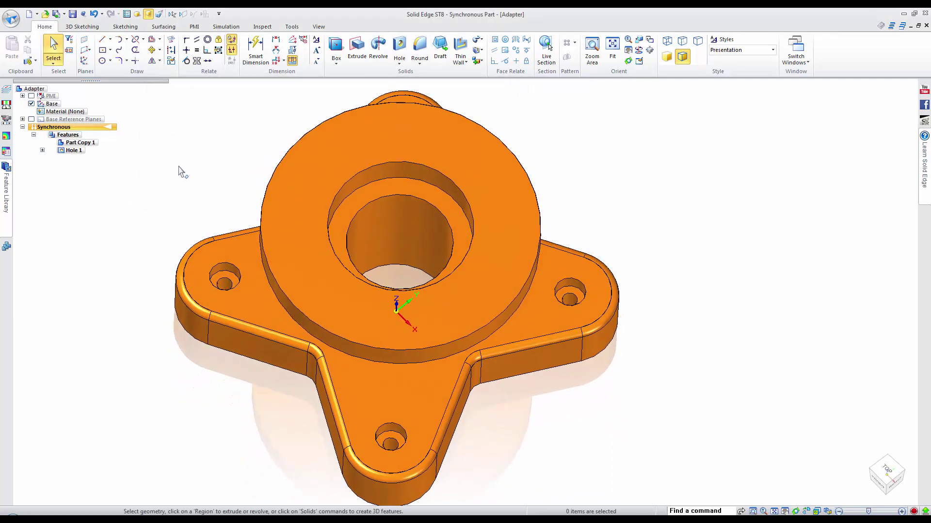
Try moving a counterbored mounting hole outward from the centre, carrying its lobe and symmetric counterparts along
{"action": "left_click", "coordinate": [562, 297]}
{"action": "left_click", "coordinate": [573, 297]}
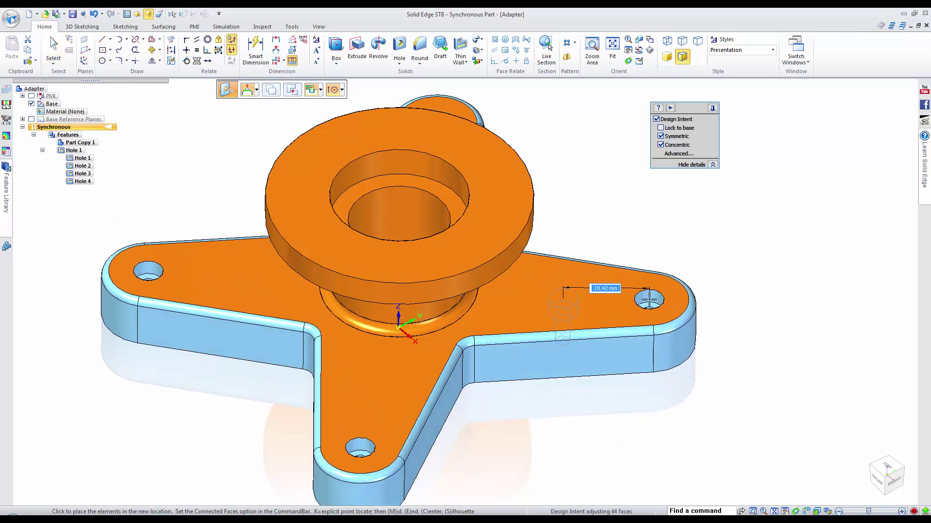
{"action": "left_click", "coordinate": [649, 299]}
{"action": "key", "text": "Escape"}
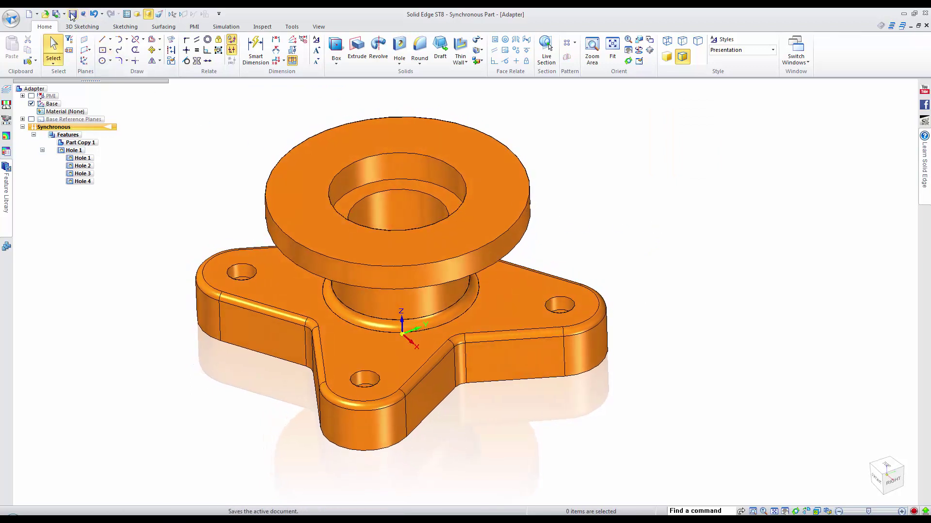
Save the part as Adapter.par in the Components folder, overwriting the existing file, and return to the frame assembly
{"action": "key", "text": "ctrl+s"}
{"action": "left_click", "coordinate": [573, 289]}
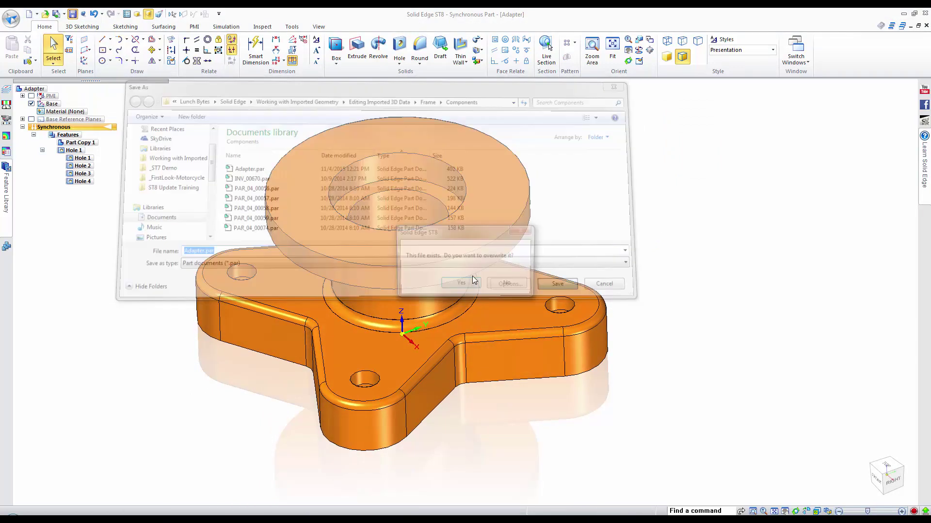
{"action": "left_click", "coordinate": [465, 282]}
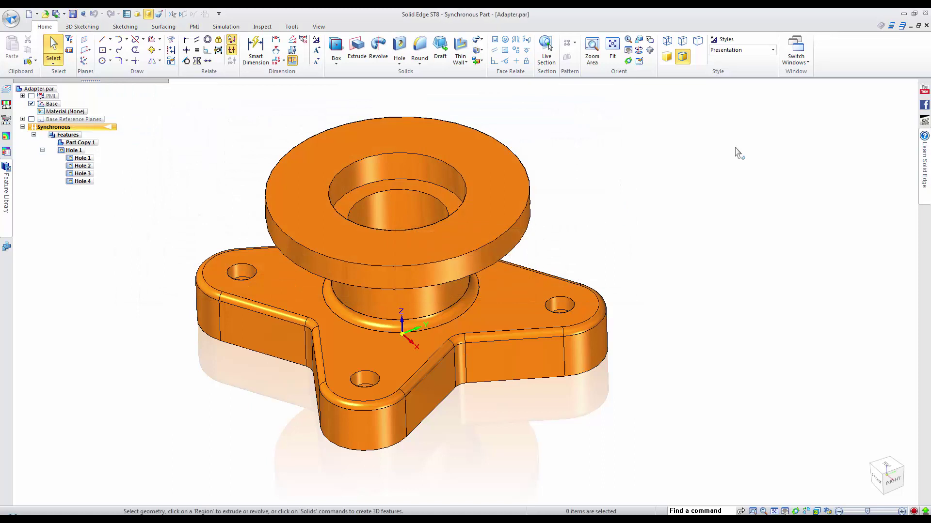
{"action": "left_click", "coordinate": [926, 25]}
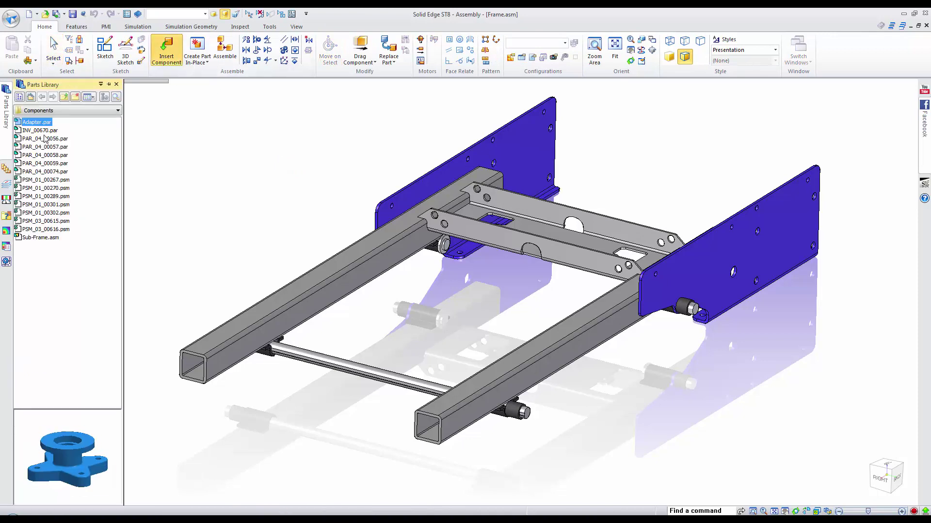
Insert Adapter.par into the frame assembly and align its cylindrical neck coaxially with the round cross rod, flipping its direction
{"action": "left_click_drag", "start_coordinate": [213, 220], "coordinate": [359, 328]}
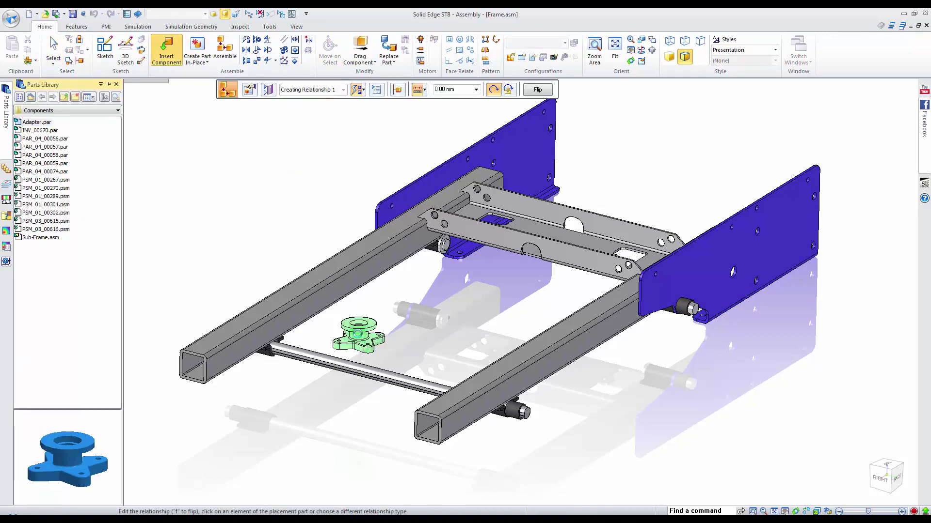
{"action": "scroll", "coordinate": [456, 357], "scroll_direction": "up", "scroll_amount": 3}
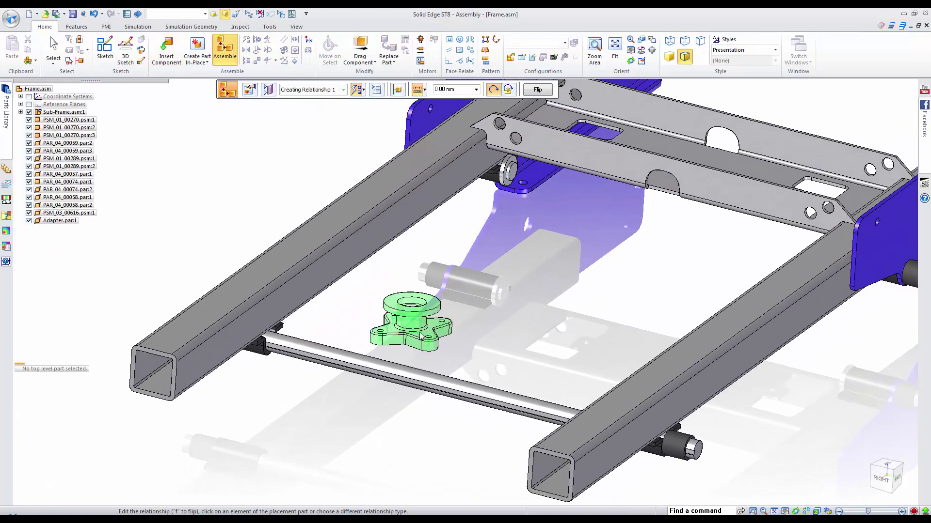
{"action": "left_click", "coordinate": [411, 321]}
{"action": "left_click", "coordinate": [364, 362]}
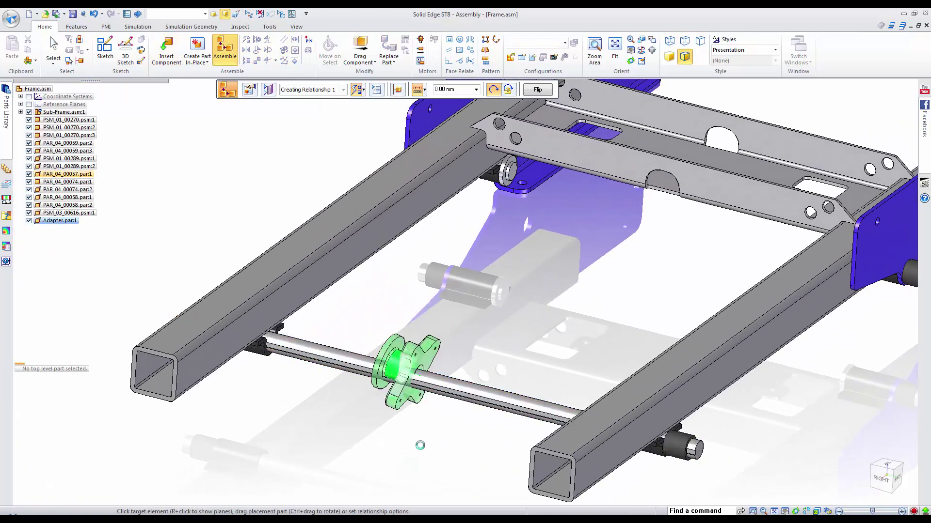
{"action": "key", "text": "f"}
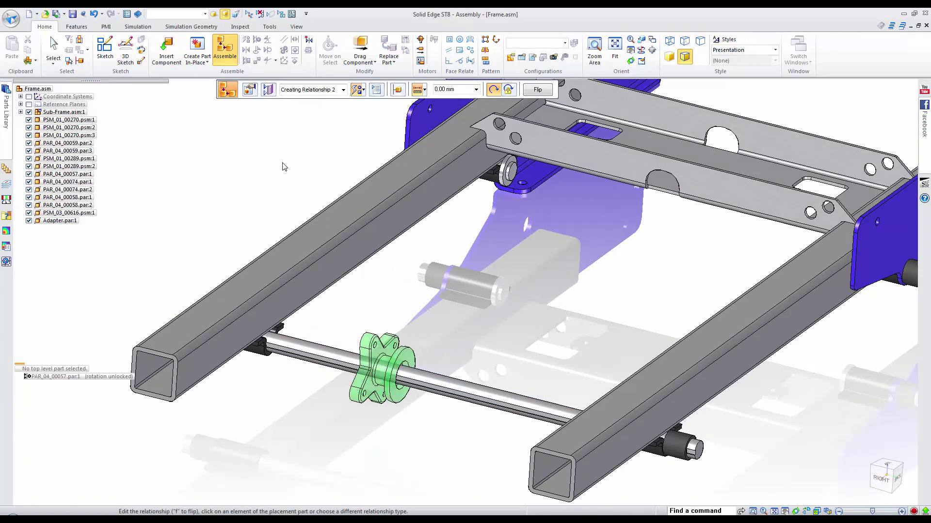
Slide the adapter along the cross rod toward the left-hand square tube with Drag Component
{"action": "left_click", "coordinate": [359, 47]}
{"action": "left_click", "coordinate": [443, 39]}
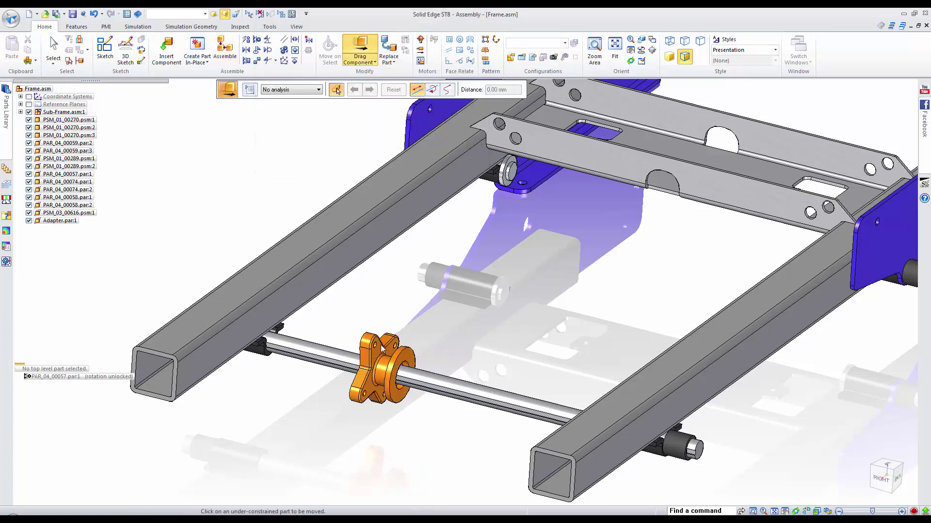
{"action": "left_click_drag", "start_coordinate": [389, 371], "coordinate": [325, 353]}
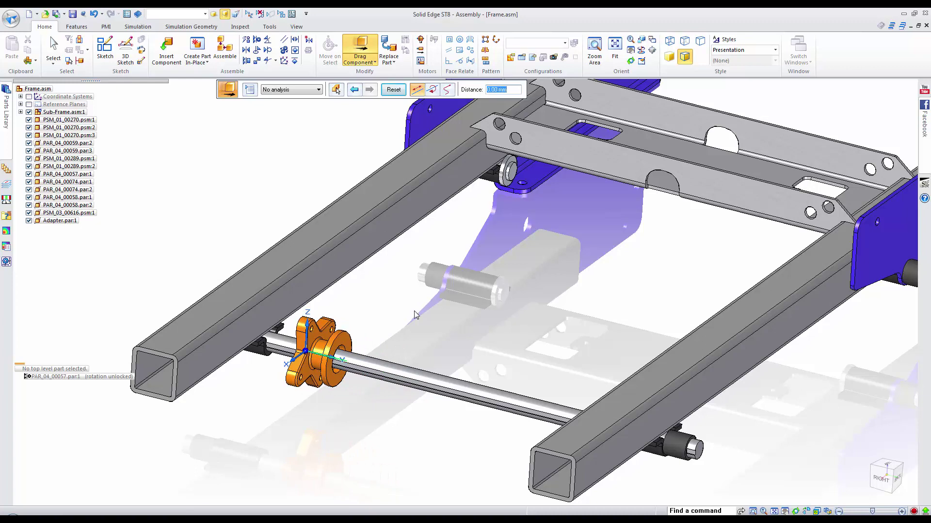
{"action": "key", "text": "Escape"}
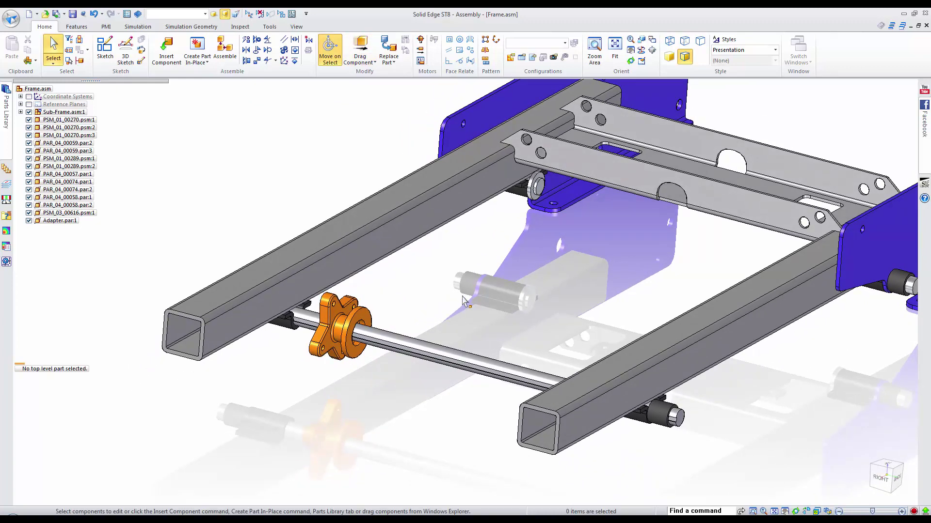
Open the Parasolid file PSM_03_00615.x_t from the Components folder using the ISO Sheet Metal.psm template
{"action": "left_click", "coordinate": [45, 14]}
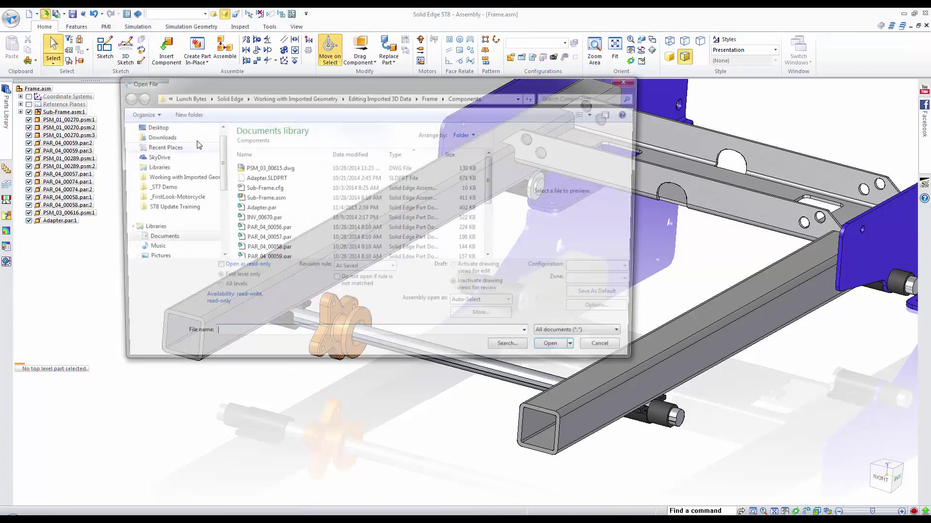
{"action": "left_click", "coordinate": [560, 338]}
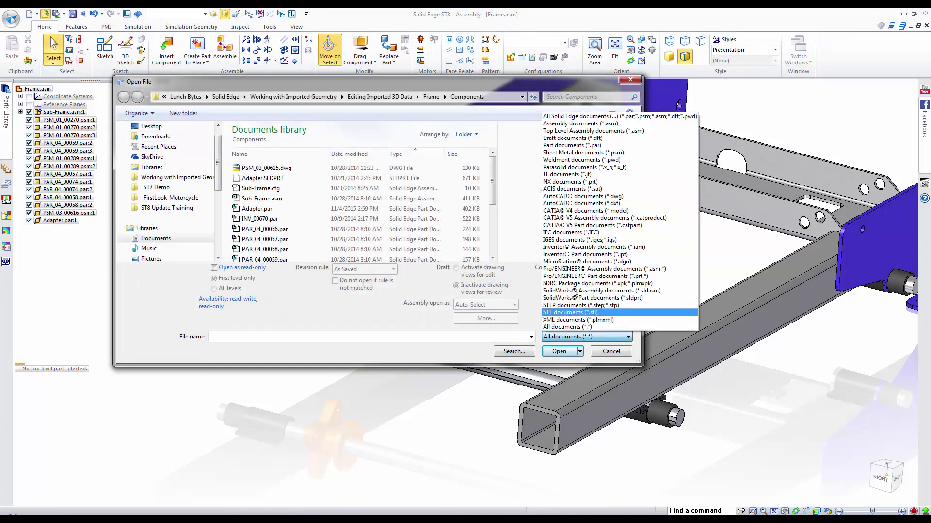
{"action": "left_click", "coordinate": [576, 167]}
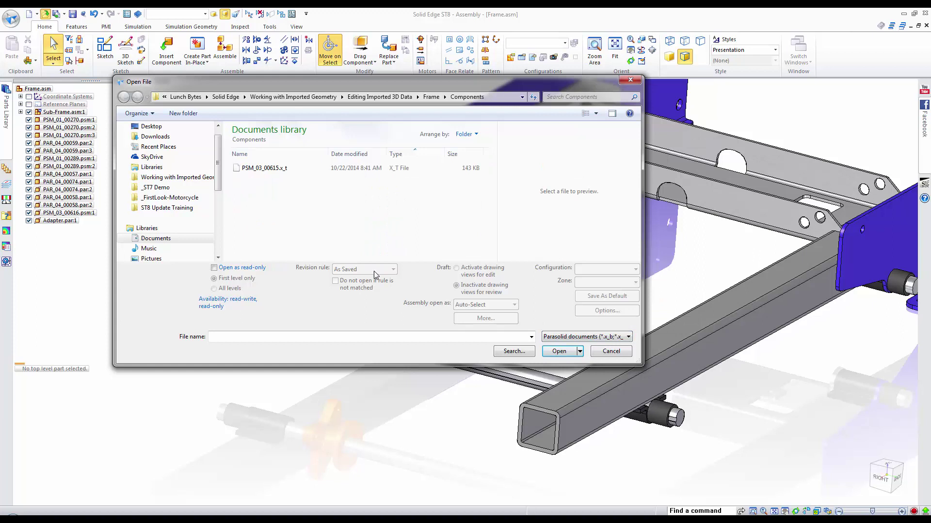
{"action": "left_click", "coordinate": [295, 169]}
{"action": "left_click", "coordinate": [570, 352]}
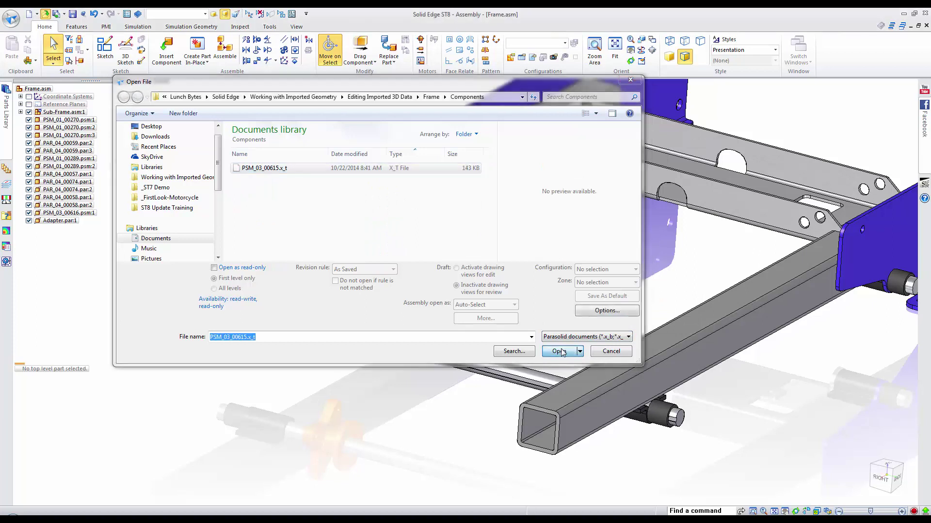
{"action": "left_click", "coordinate": [394, 289]}
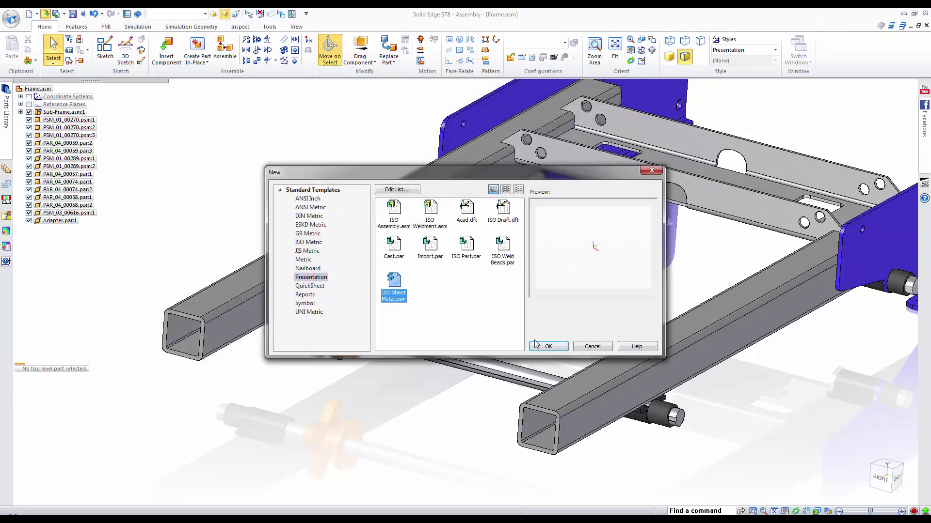
{"action": "left_click", "coordinate": [550, 346]}
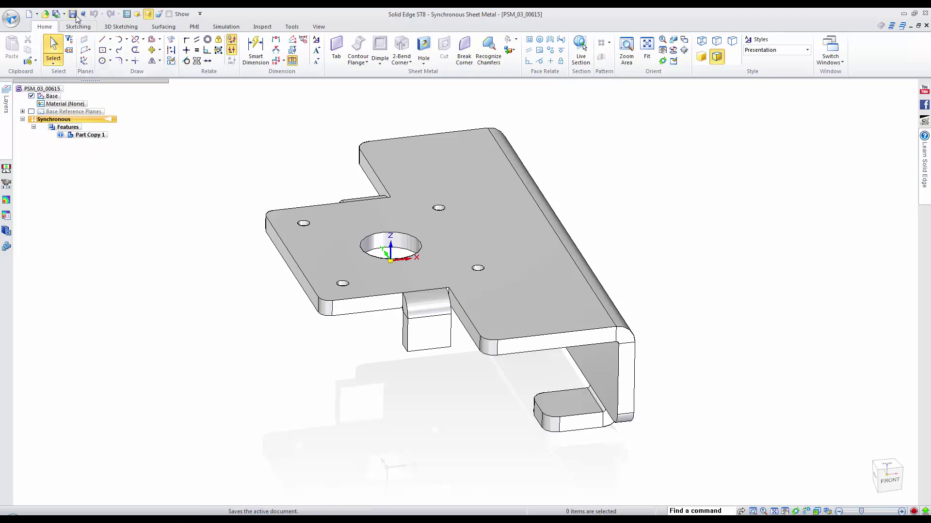
Save the imported bracket as PSM_03_00615.psm in the Components folder, overwriting the existing file
{"action": "key", "text": "ctrl+s"}
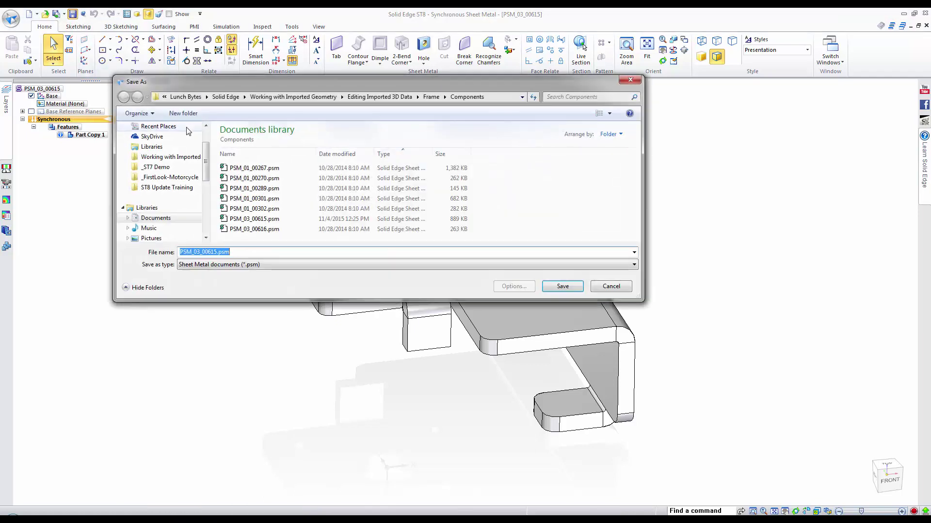
{"action": "left_click", "coordinate": [560, 290]}
{"action": "left_click", "coordinate": [462, 285]}
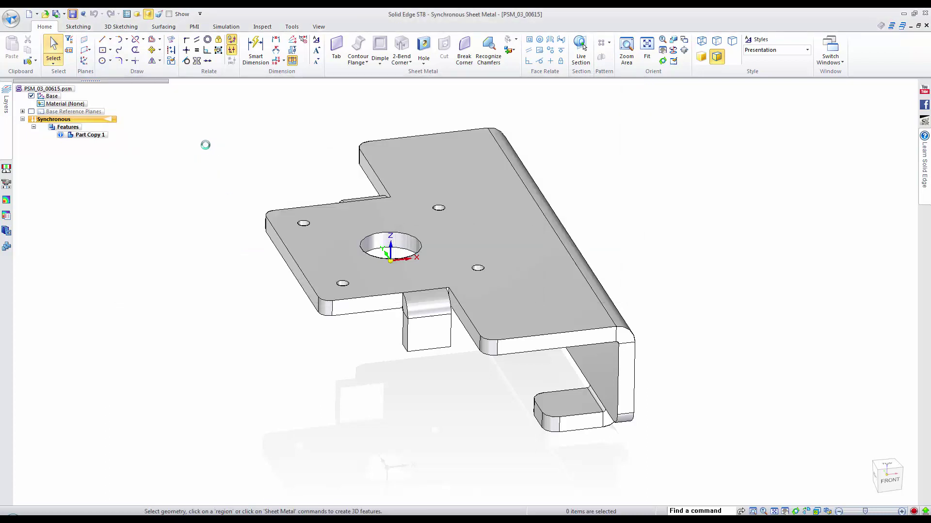
Open the AutoCAD drawing PSM_03_00615.dwg, listed under all documents, using the Acad.dft template
{"action": "left_click", "coordinate": [11, 19]}
{"action": "left_click", "coordinate": [31, 57]}
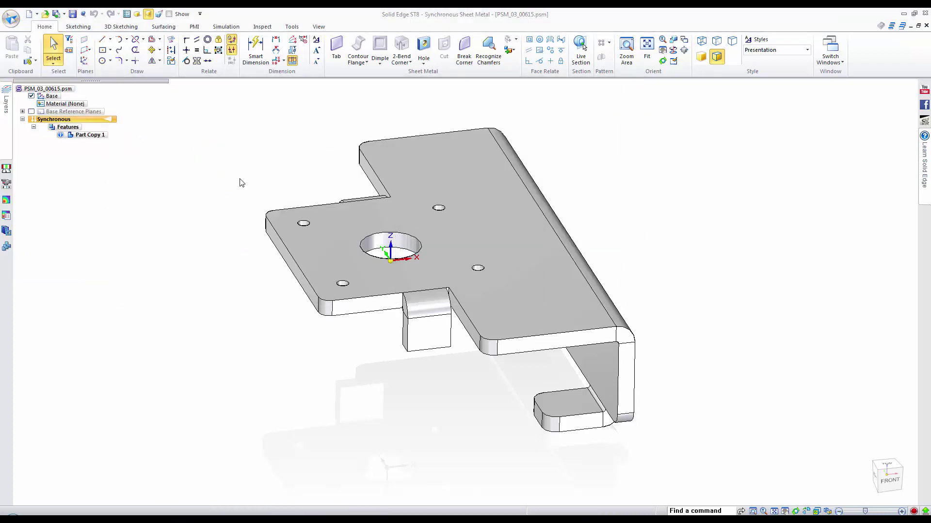
{"action": "left_click", "coordinate": [565, 335]}
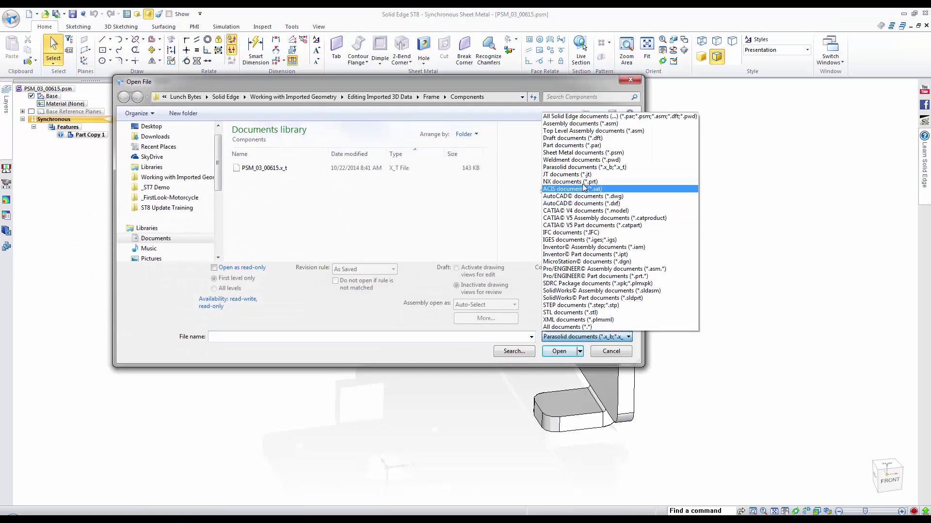
{"action": "left_click", "coordinate": [563, 326]}
{"action": "left_click", "coordinate": [266, 168]}
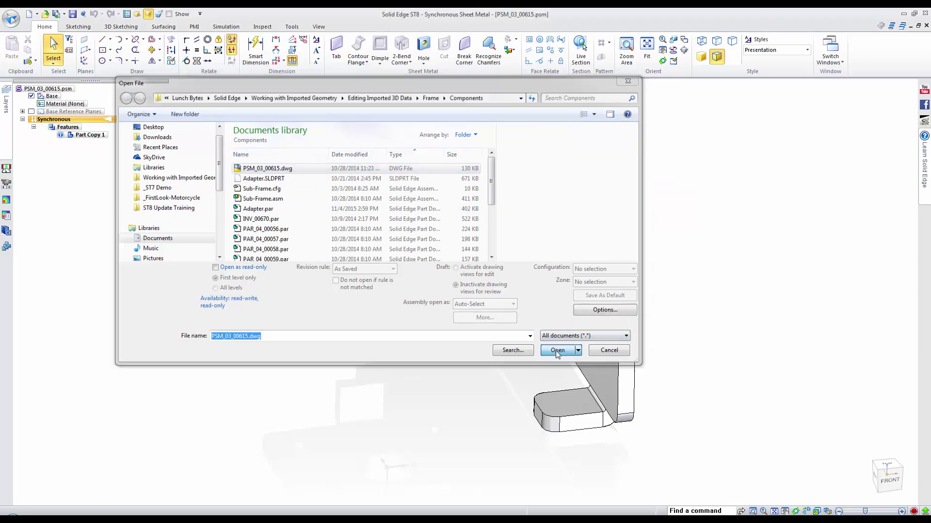
{"action": "left_click", "coordinate": [558, 351]}
{"action": "left_click", "coordinate": [466, 210]}
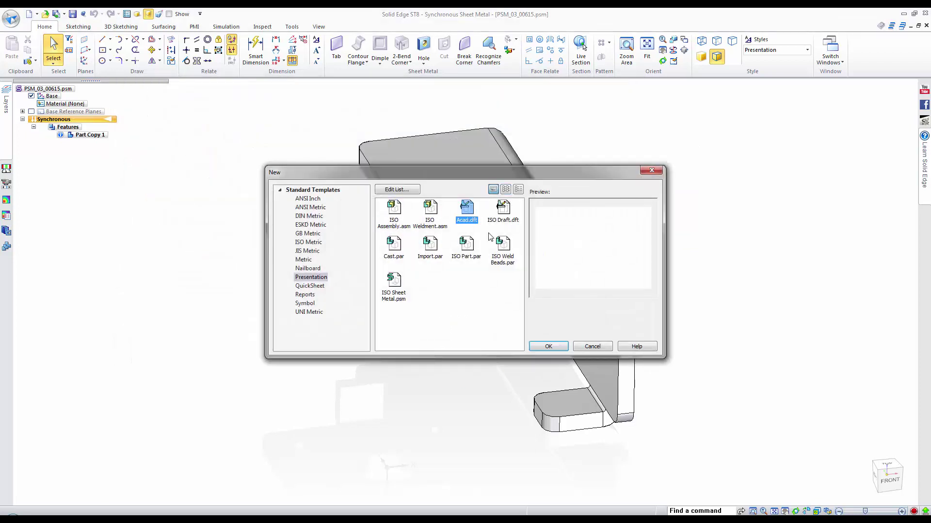
{"action": "left_click", "coordinate": [553, 350]}
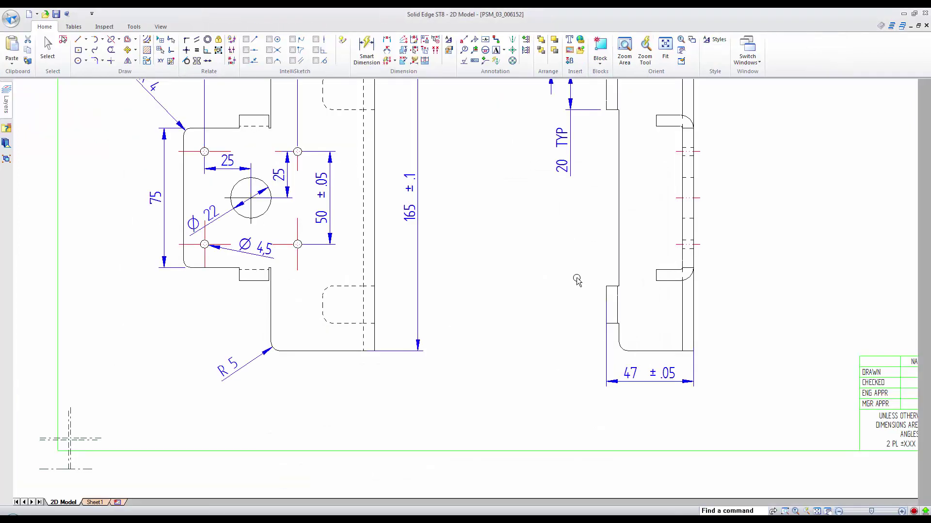
Hide the Centerline and Hole_Diameters layers in the bracket drawing
{"action": "scroll", "coordinate": [577, 280], "scroll_direction": "down", "scroll_amount": 5}
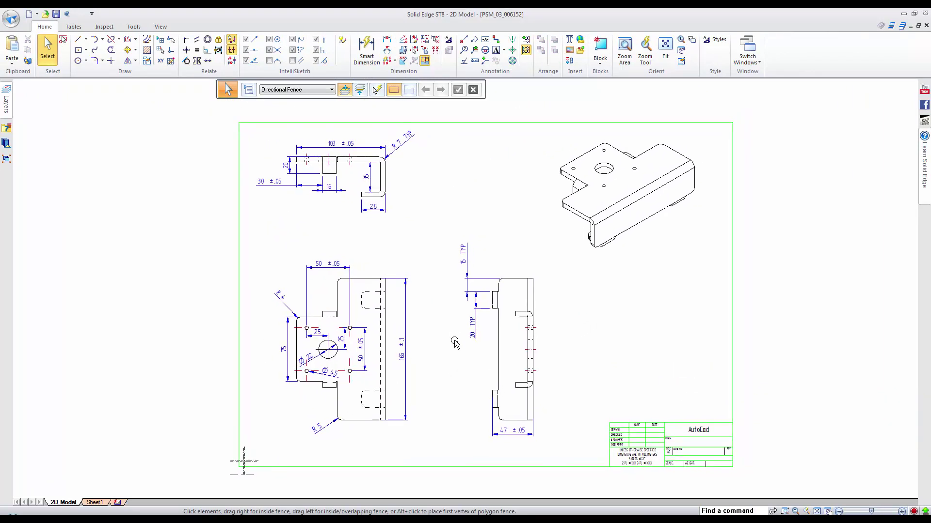
{"action": "left_click", "coordinate": [5, 104]}
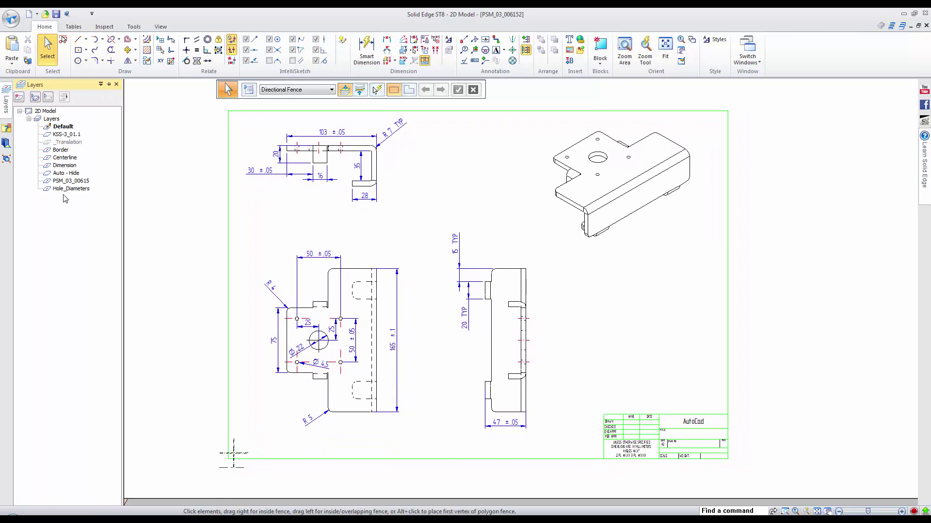
{"action": "right_click", "coordinate": [78, 190]}
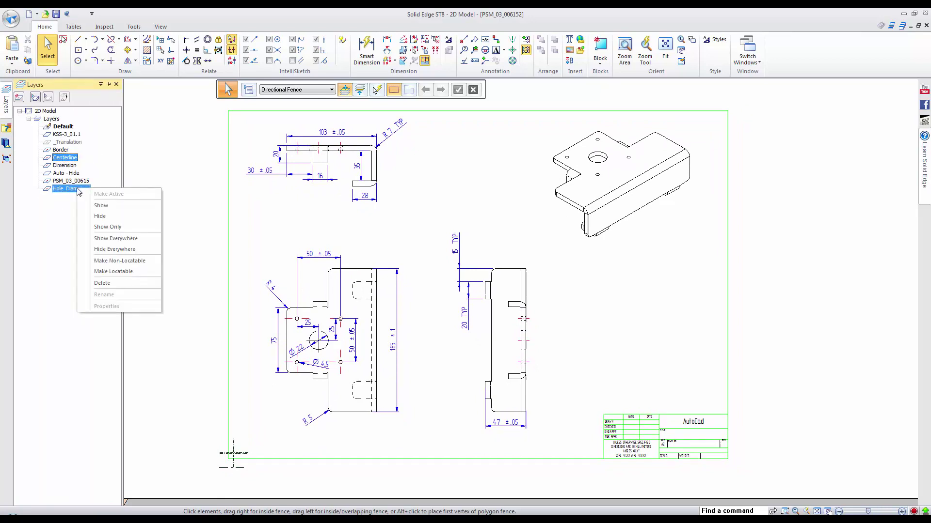
{"action": "left_click", "coordinate": [101, 204]}
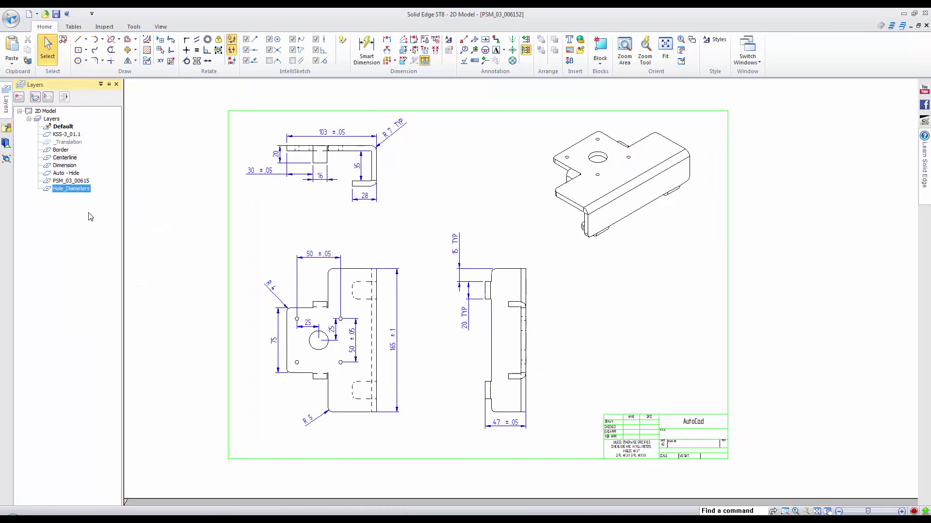
Run Create 3D with Add to existing file, sending the dimensioned edge view and the plan view with the holes to the bracket model as folded principal views
{"action": "right_click", "coordinate": [252, 205]}
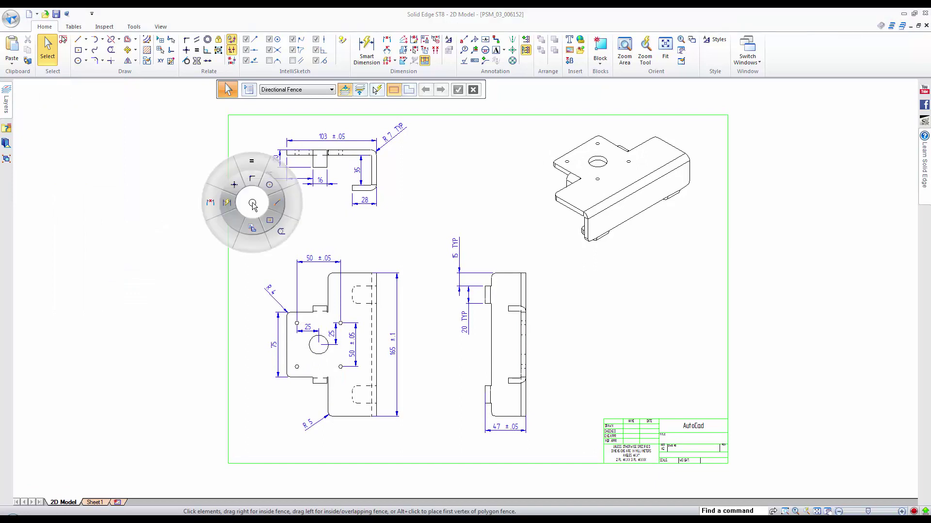
{"action": "left_click", "coordinate": [254, 227]}
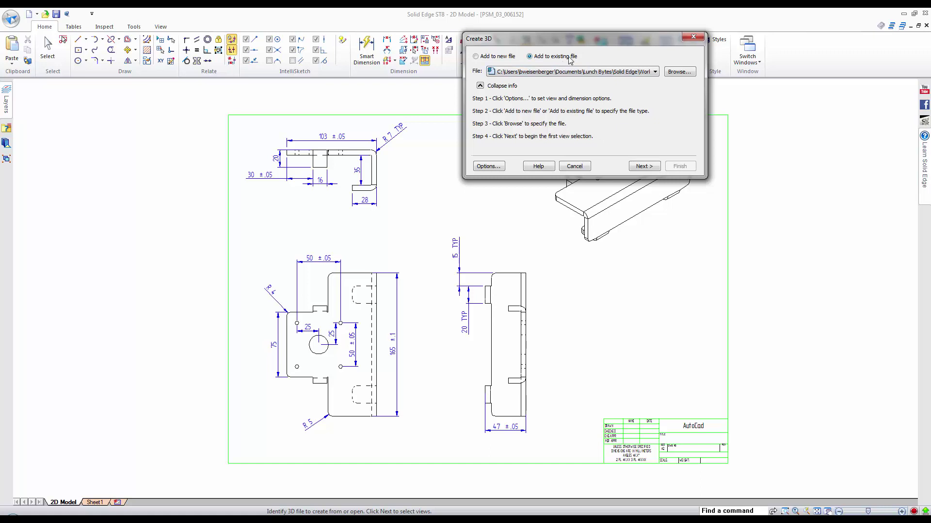
{"action": "left_click", "coordinate": [644, 166]}
{"action": "mouse_move", "coordinate": [192, 91]}
{"action": "left_mouse_down"}
{"action": "mouse_move", "coordinate": [350, 199]}
{"action": "mouse_move", "coordinate": [423, 235]}
{"action": "left_mouse_up"}
{"action": "left_click_drag", "start_coordinate": [189, 241], "coordinate": [423, 474]}
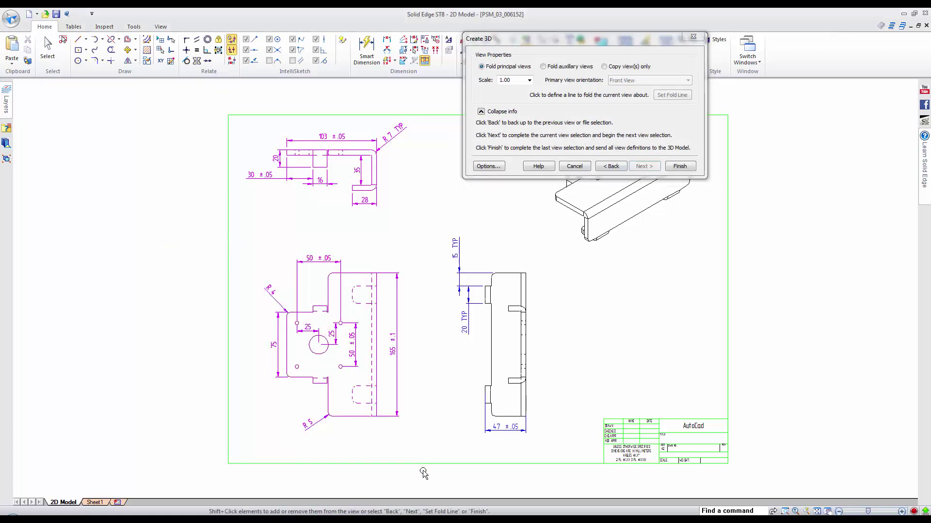
{"action": "left_click", "coordinate": [688, 169]}
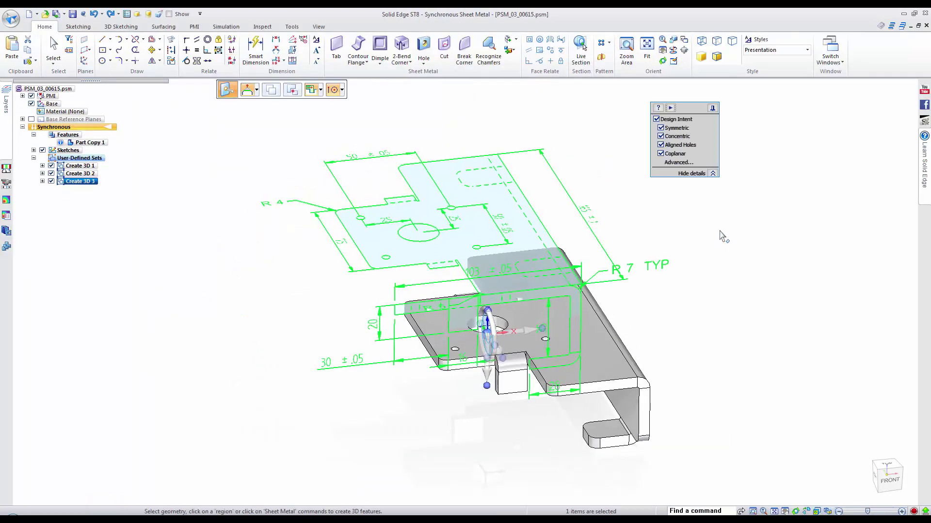
Move the Create 3D 3 sketch set from its large circle's centre to the centre of the large hole in the bracket's top plate
{"action": "left_click_drag", "start_coordinate": [462, 334], "coordinate": [371, 221]}
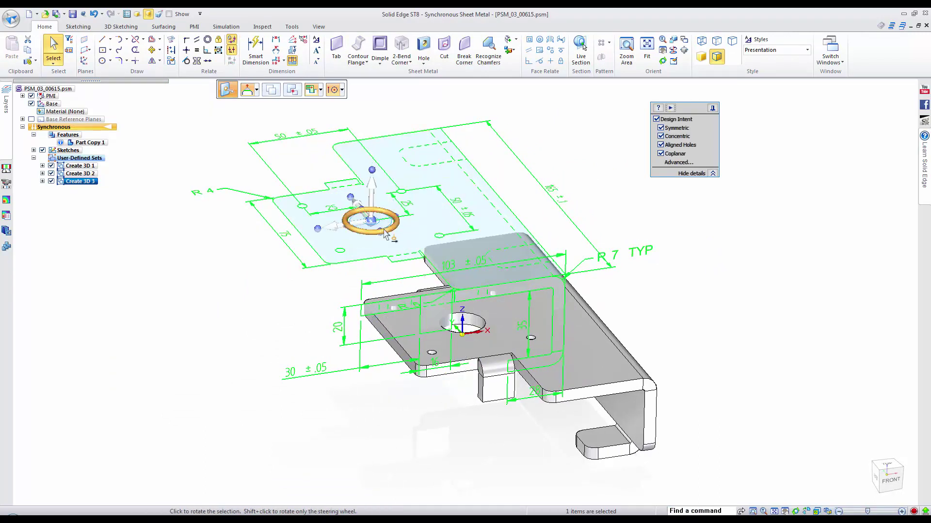
{"action": "left_click", "coordinate": [371, 220]}
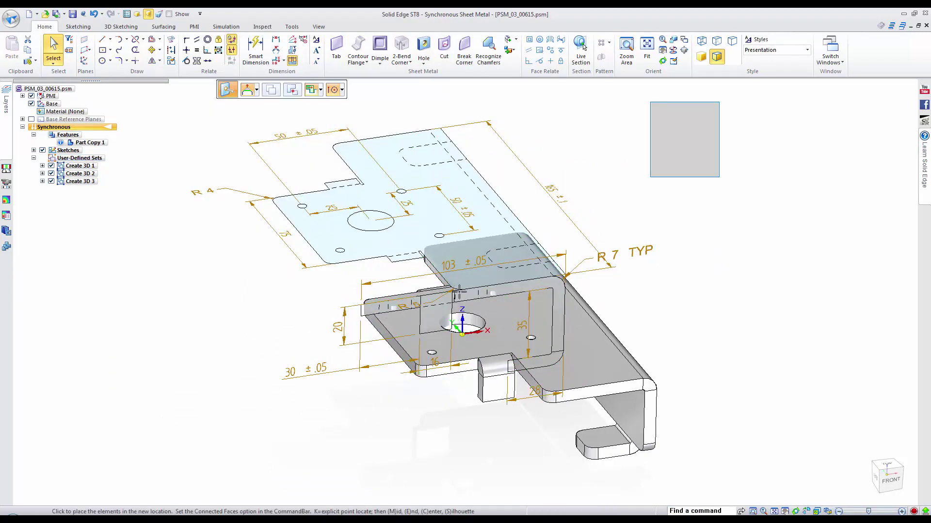
{"action": "left_click", "coordinate": [473, 315]}
{"action": "left_click", "coordinate": [463, 263]}
{"action": "left_click", "coordinate": [471, 315]}
Attach the sketch set's PMI dimensions to the bracket geometry and hide the sketches
{"action": "middle_click_drag", "start_coordinate": [316, 181], "coordinate": [281, 133], "text": "shift"}
{"action": "right_click", "coordinate": [204, 146]}
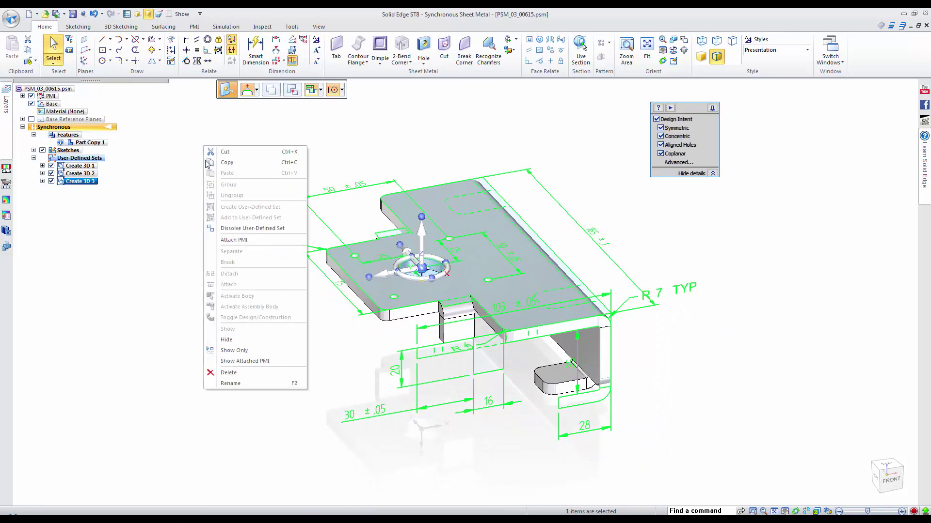
{"action": "left_click", "coordinate": [255, 240]}
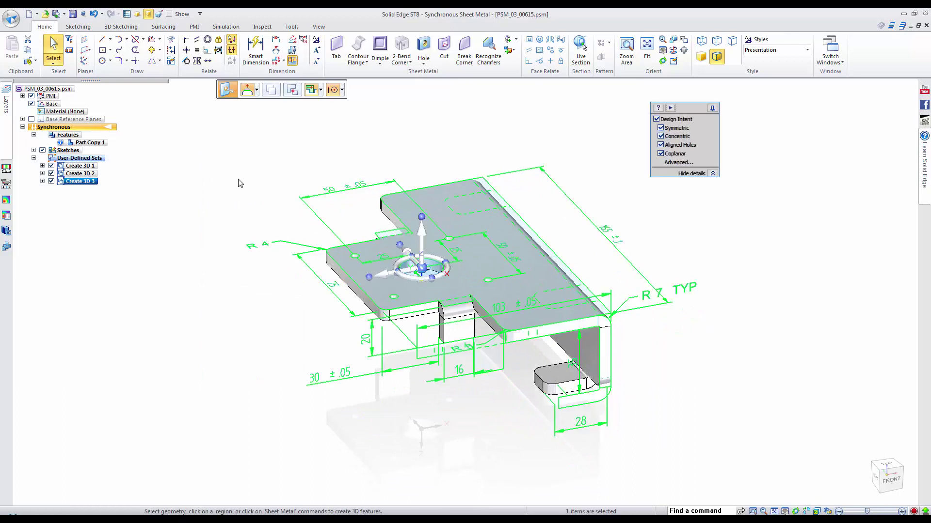
{"action": "left_click", "coordinate": [42, 151]}
{"action": "left_click", "coordinate": [253, 178]}
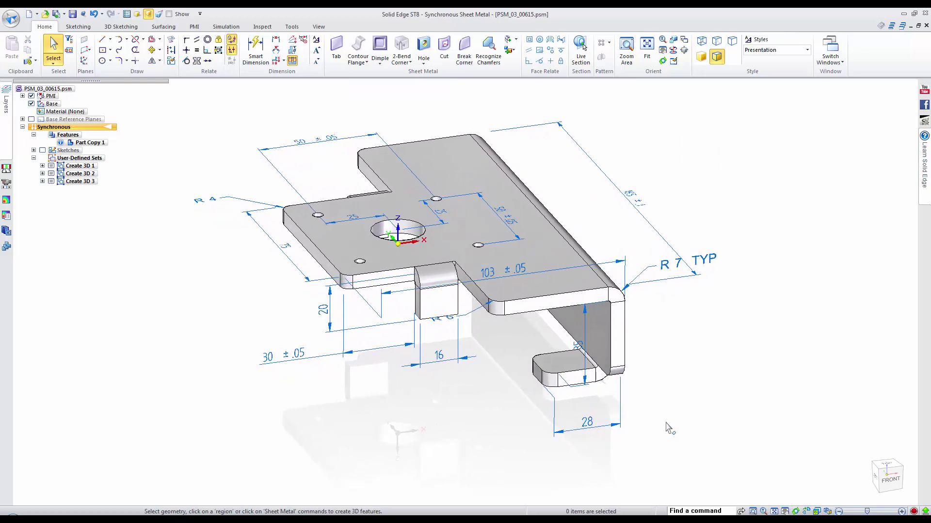
Set the 28 mm length dimension of the lower bent tabs to 32.2 mm and finally to 35 mm
{"action": "left_click", "coordinate": [587, 430]}
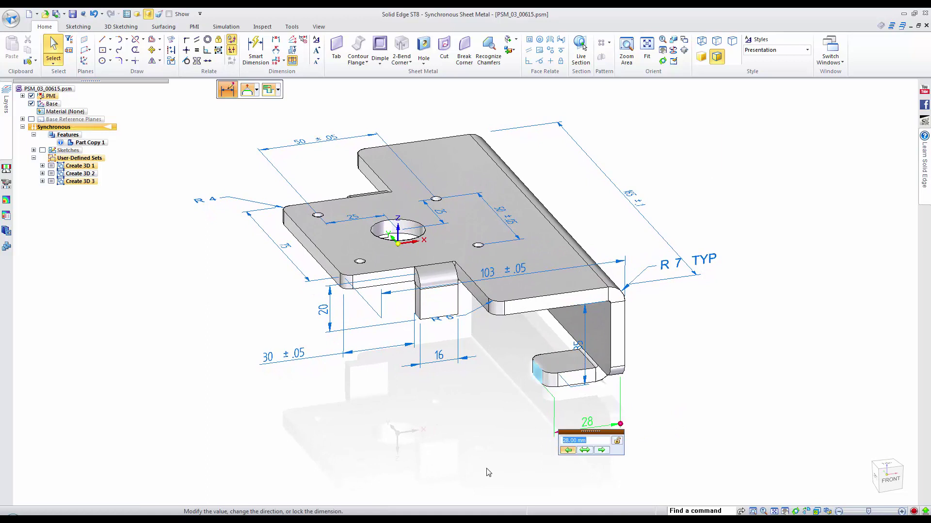
{"action": "type", "text": "32.2"}
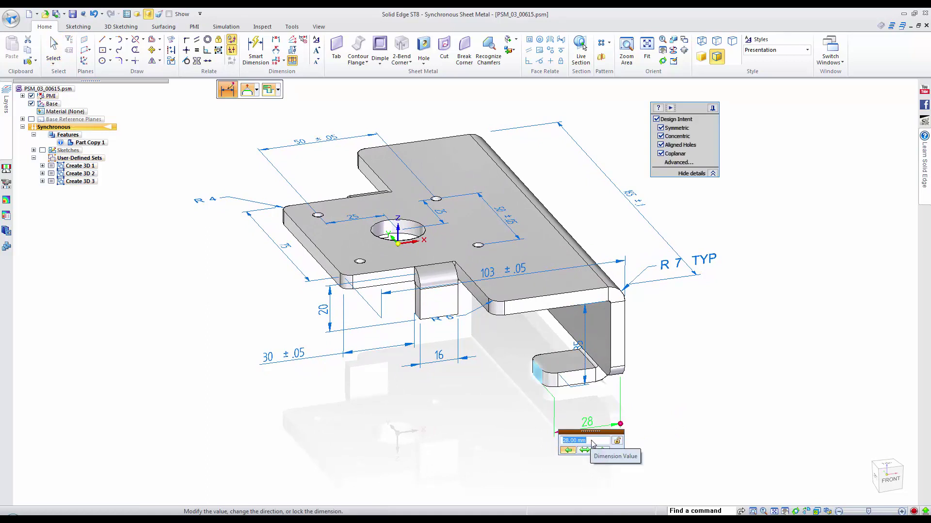
{"action": "key", "text": "Return"}
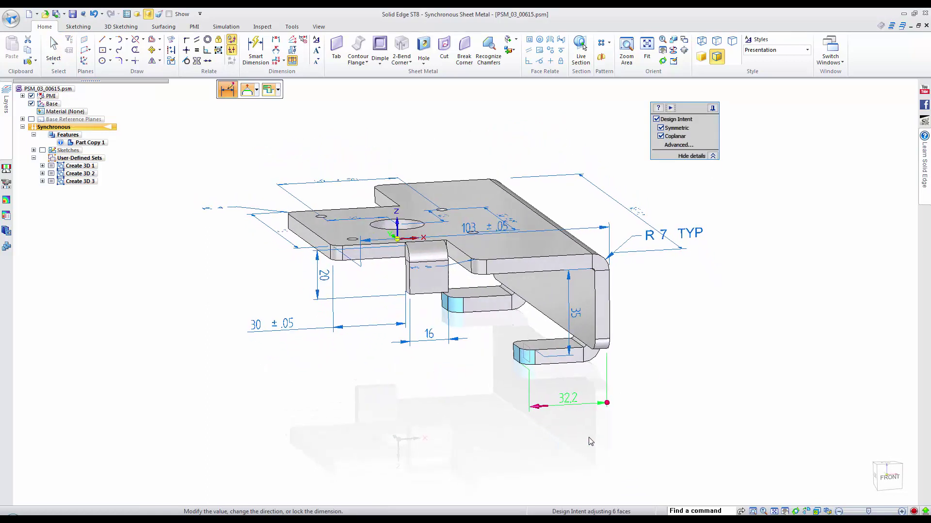
{"action": "type", "text": "35"}
{"action": "key", "text": "Return"}
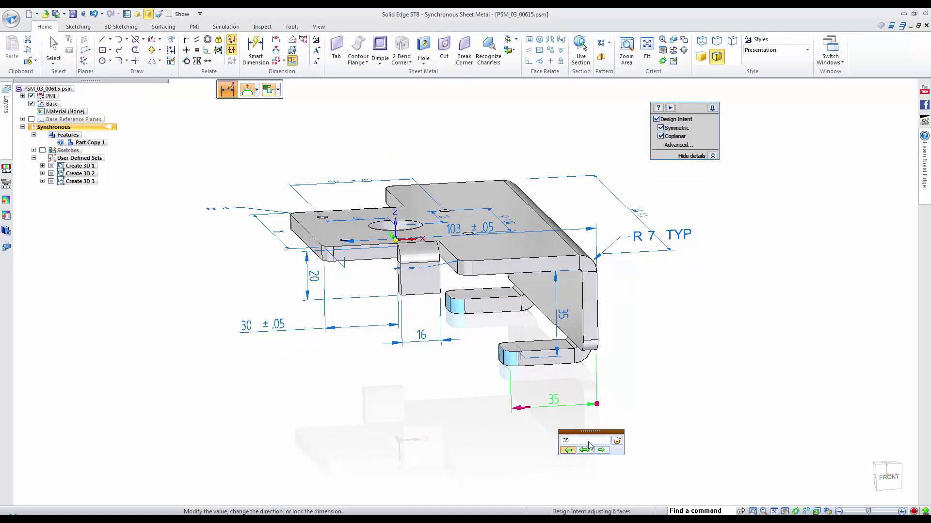
{"action": "key", "text": "Escape"}
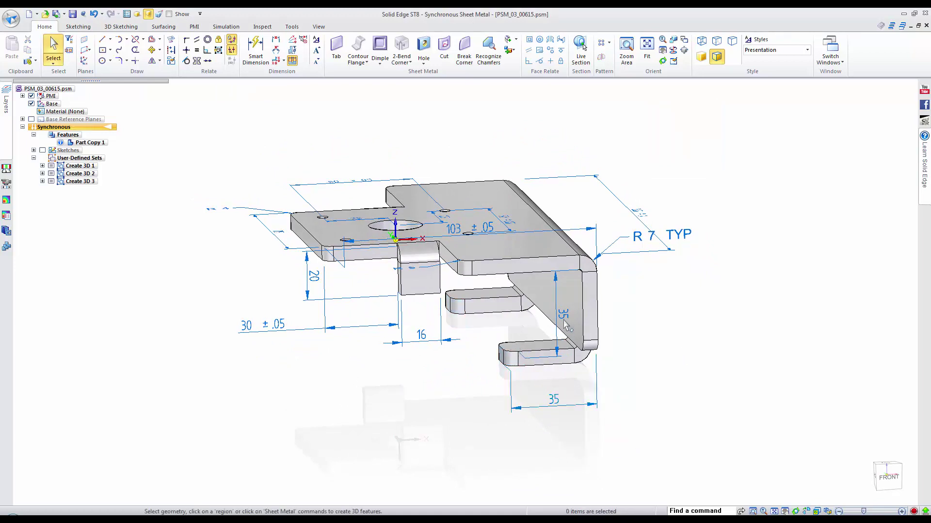
Set the 35 mm height dimension from the top plate to the lower bent tabs to 40.25 mm and finally to 51 mm
{"action": "left_click", "coordinate": [565, 324]}
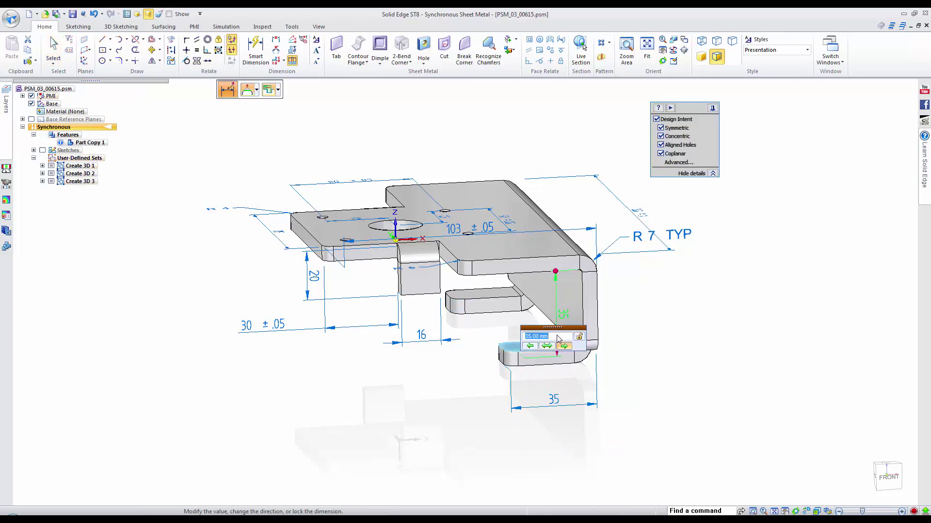
{"action": "type", "text": "40.25"}
{"action": "key", "text": "Return"}
{"action": "type", "text": "51"}
{"action": "key", "text": "Return"}
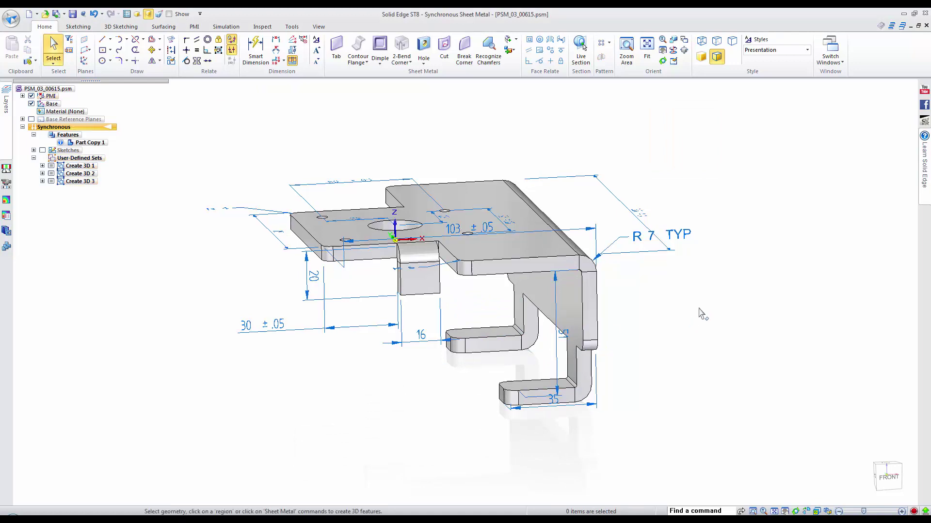
Hide the PMI dimensions and transform the imported bracket into a sheet metal part with its top plate as base face
{"action": "left_click", "coordinate": [31, 96]}
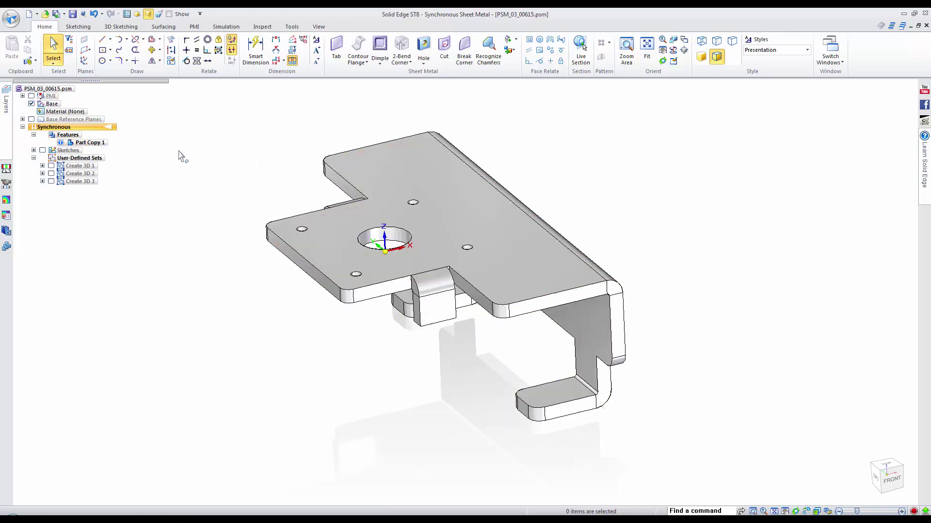
{"action": "left_click", "coordinate": [291, 27]}
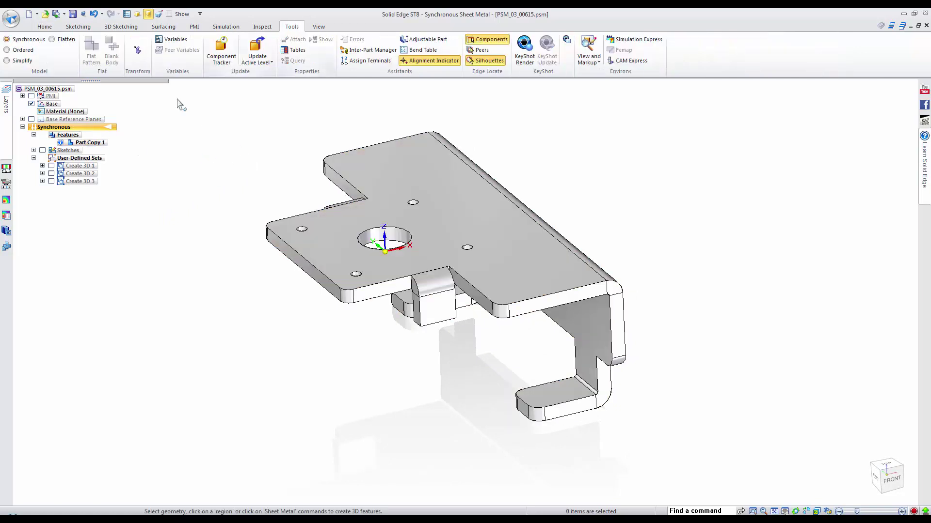
{"action": "left_click", "coordinate": [139, 52]}
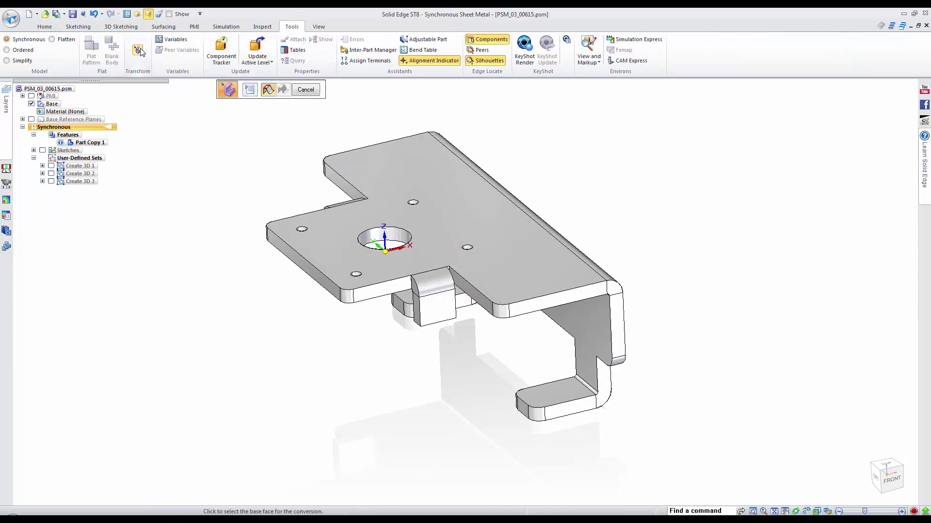
{"action": "left_click", "coordinate": [400, 169]}
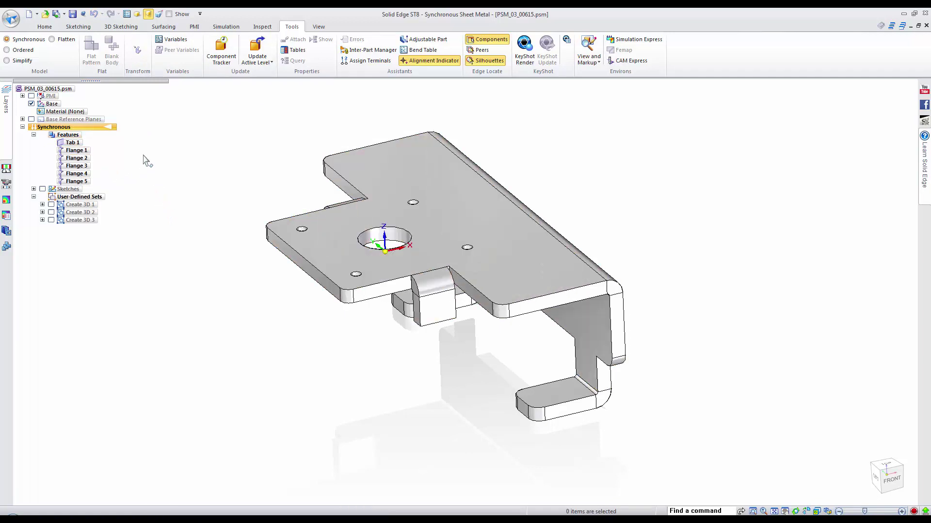
Create a flat pattern of the bracket from its top plate face, oriented along a plate edge
{"action": "left_click", "coordinate": [66, 39]}
{"action": "left_click", "coordinate": [321, 241]}
{"action": "left_click", "coordinate": [296, 250]}
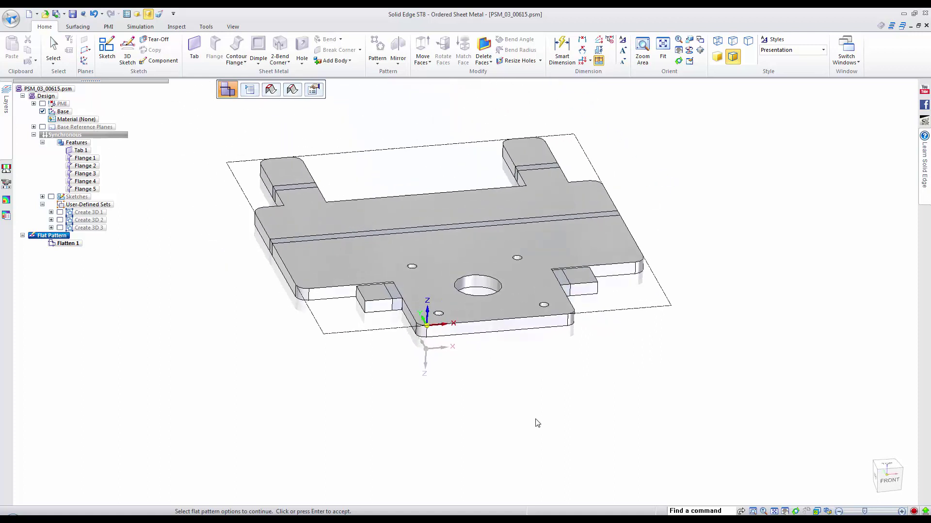
{"action": "left_click", "coordinate": [537, 423]}
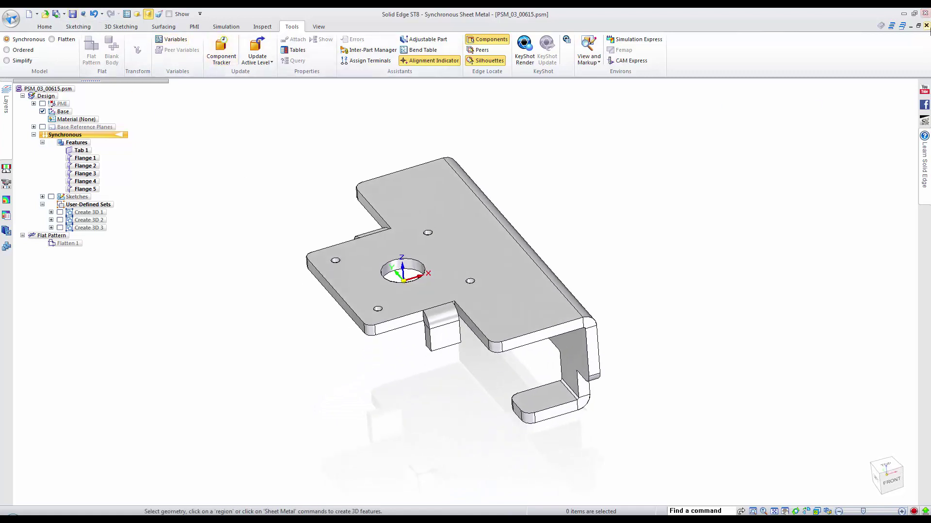
Close the bracket file with its changes saved and close the PSM_03_006152 drawing without saving
{"action": "left_click", "coordinate": [926, 25]}
{"action": "left_click", "coordinate": [436, 305]}
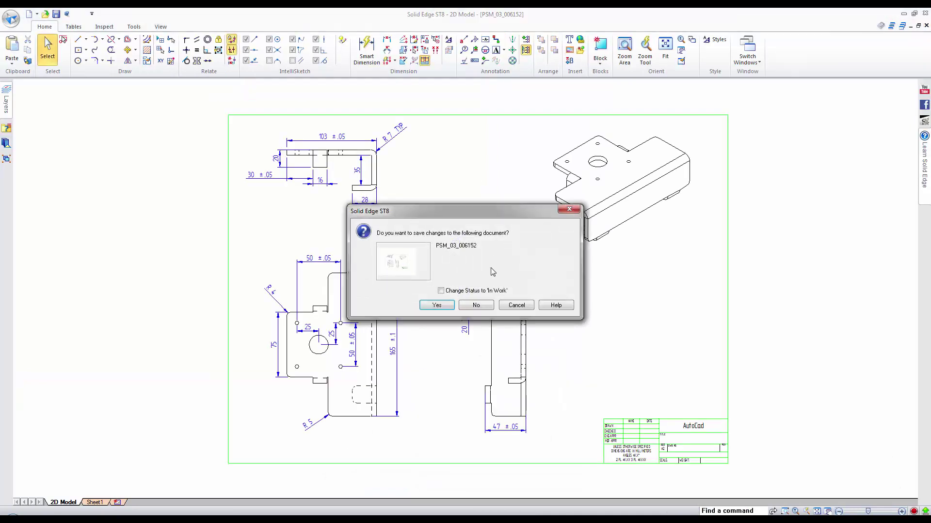
{"action": "left_click", "coordinate": [476, 305]}
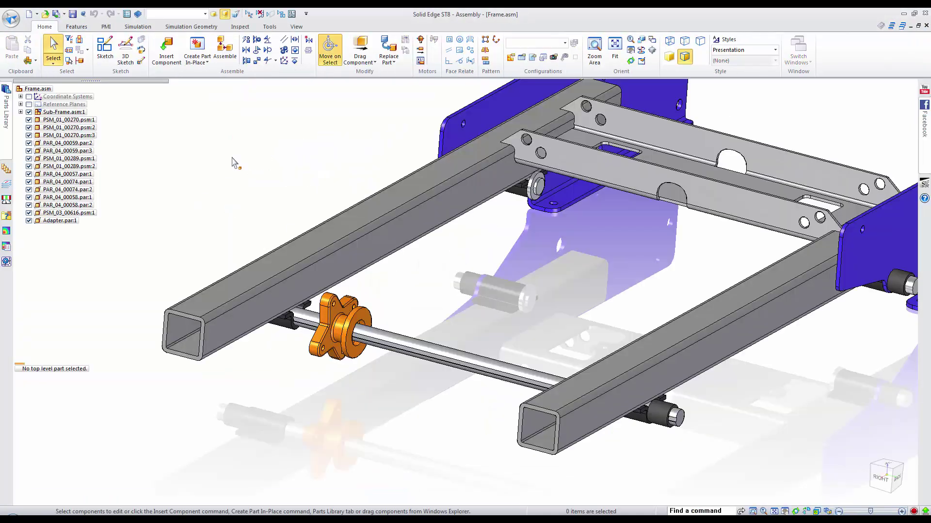
Place PSM_03_00615.psm from the Parts Library into the frame assembly and axially align its large hole with the shaft, flipped
{"action": "left_click", "coordinate": [6, 108]}
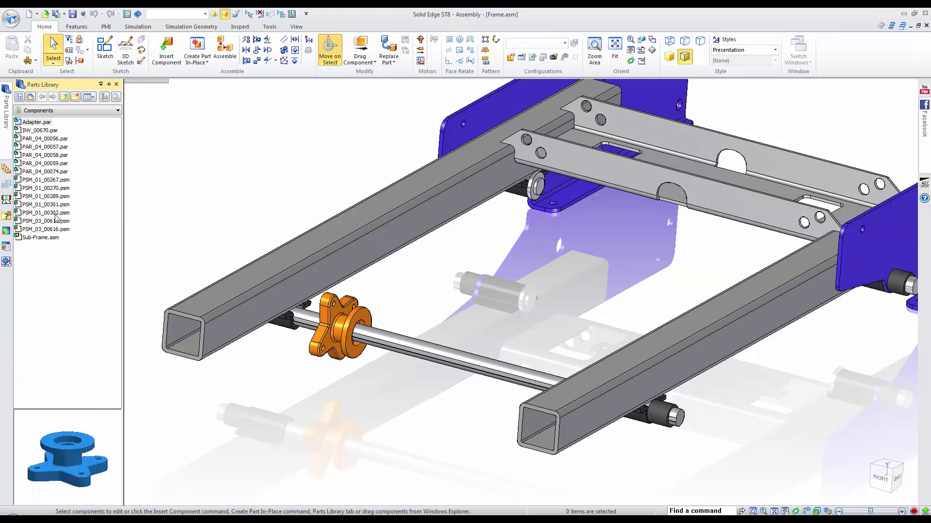
{"action": "left_click", "coordinate": [29, 222]}
{"action": "left_click_drag", "start_coordinate": [247, 221], "coordinate": [243, 214]}
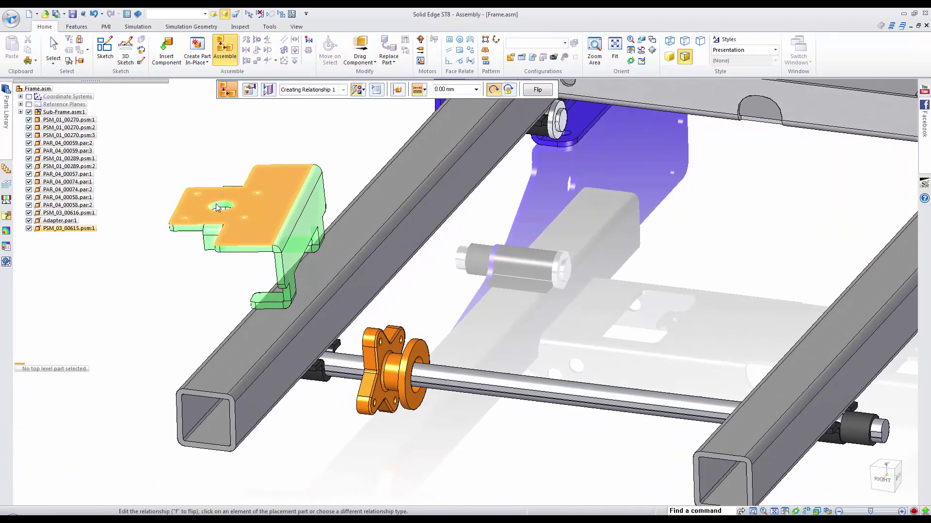
{"action": "left_click", "coordinate": [219, 208]}
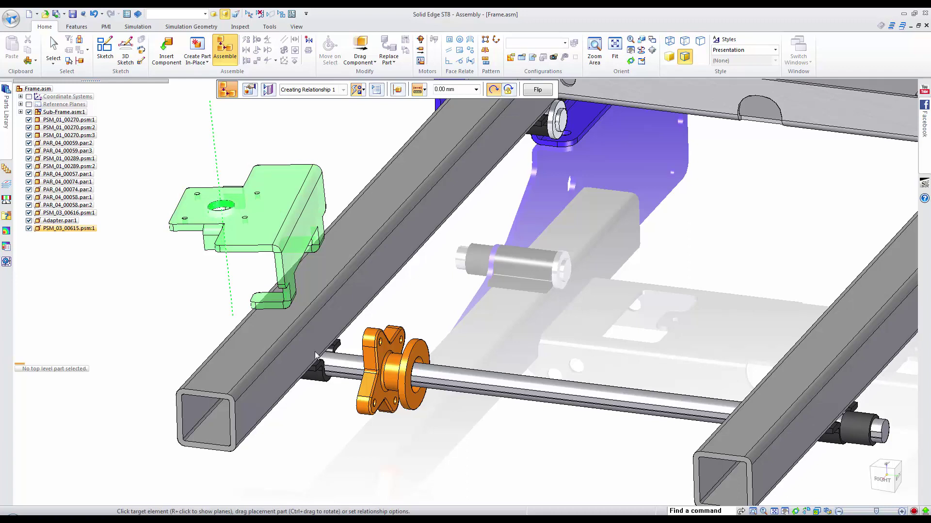
{"action": "left_click", "coordinate": [352, 363]}
{"action": "key", "text": "f"}
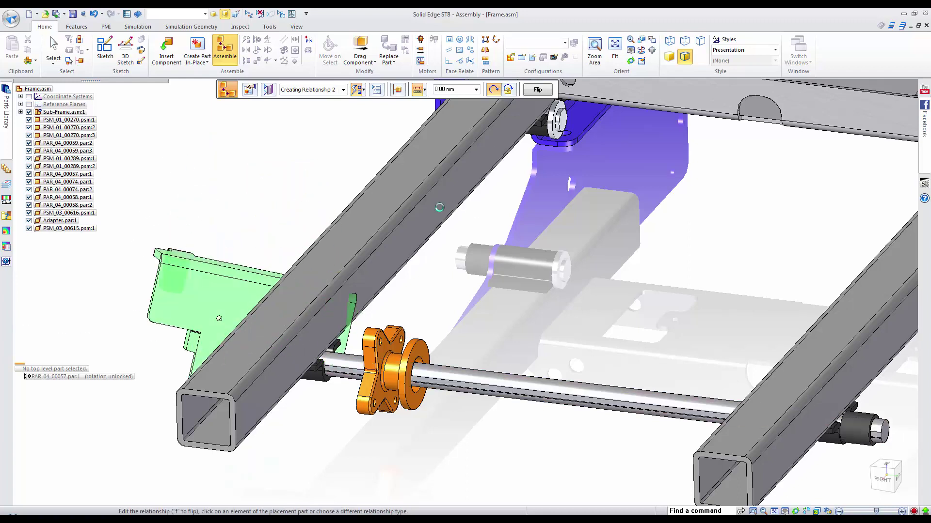
Seat the bracket on the frame's square tube with two planar relationships between the bracket faces and the tube faces
{"action": "middle_click_drag", "start_coordinate": [181, 318], "coordinate": [204, 238]}
{"action": "left_click", "coordinate": [256, 223]}
{"action": "left_click", "coordinate": [308, 236]}
{"action": "middle_click_drag", "start_coordinate": [307, 234], "coordinate": [408, 238]}
{"action": "left_click", "coordinate": [439, 231]}
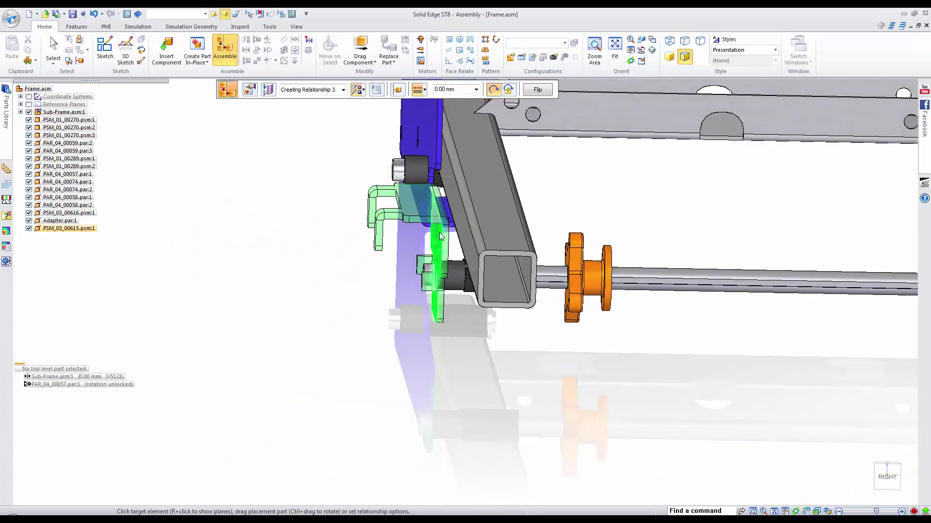
{"action": "left_click", "coordinate": [412, 232]}
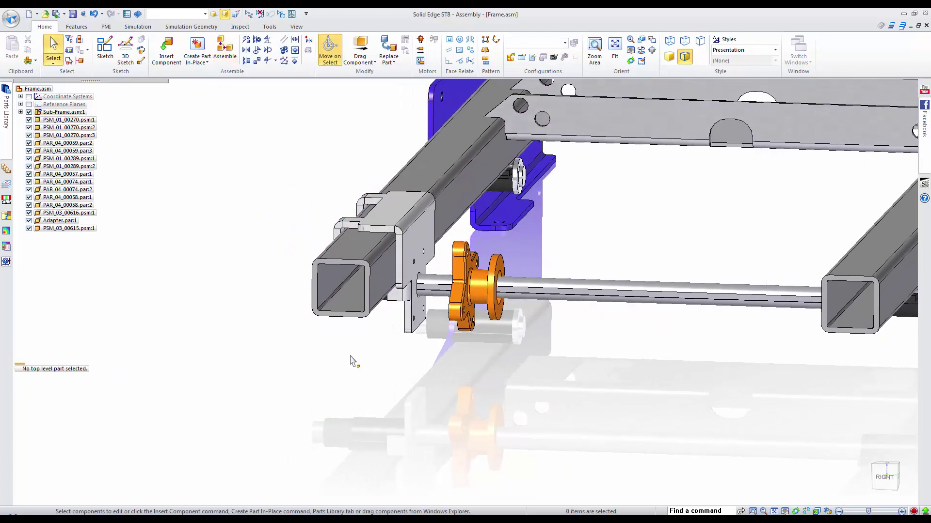
Assemble the orange adapter to the bracket by aligning a lobe hole with a bracket hole and mating its face to the plate
{"action": "right_click", "coordinate": [299, 395]}
{"action": "left_click", "coordinate": [322, 393]}
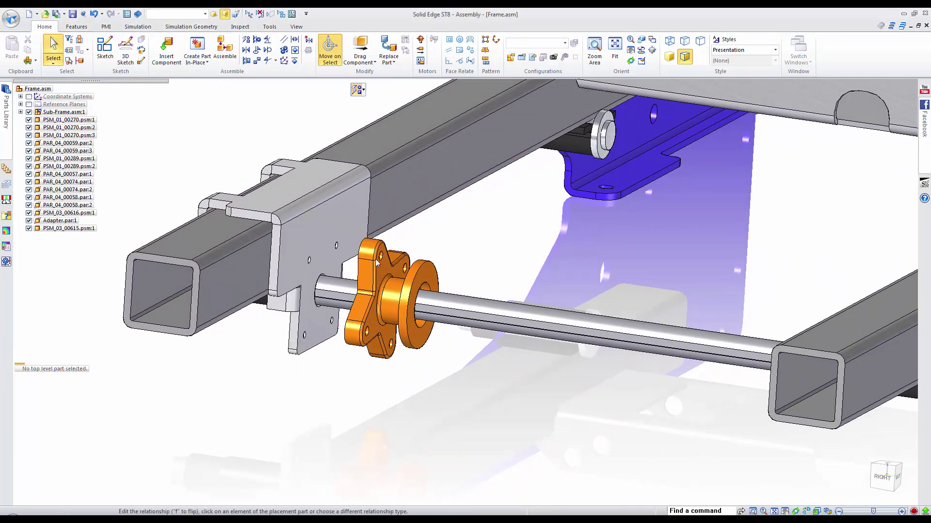
{"action": "left_click", "coordinate": [311, 262]}
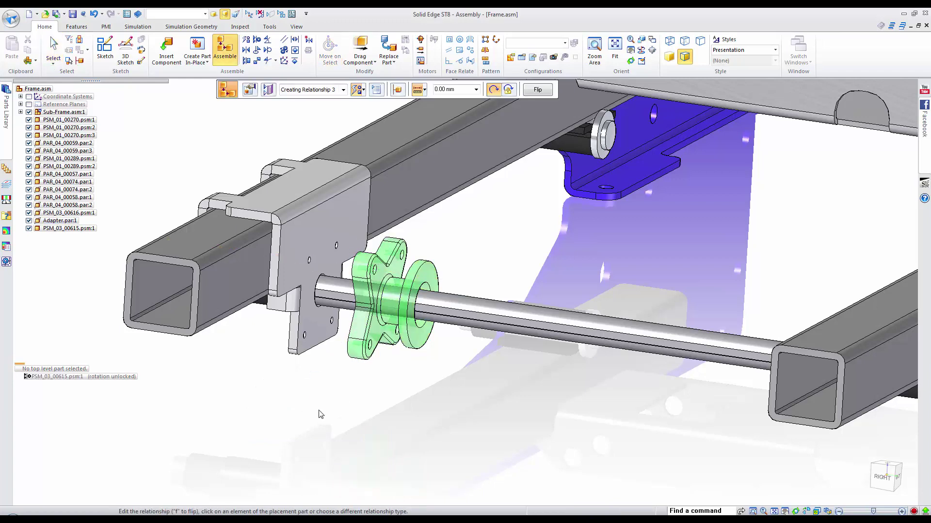
{"action": "left_click", "coordinate": [353, 288]}
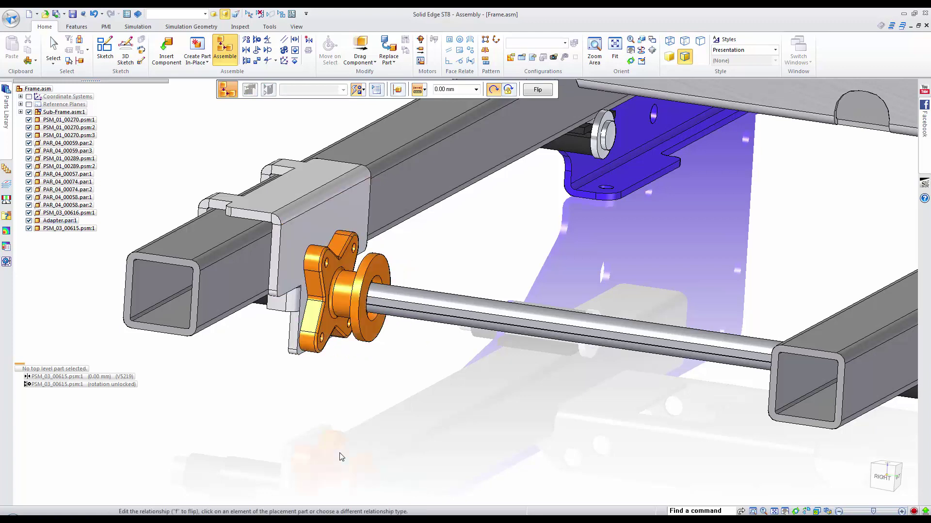
{"action": "key", "text": "Escape"}
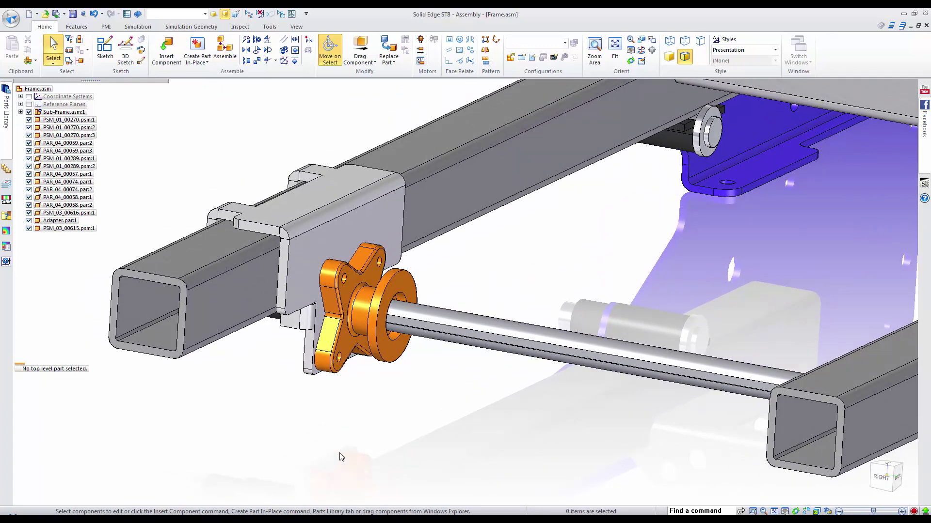
Place INV_00670.par from the Parts Library beside the adapter and axially align its bore with the shaft
{"action": "left_click", "coordinate": [6, 122]}
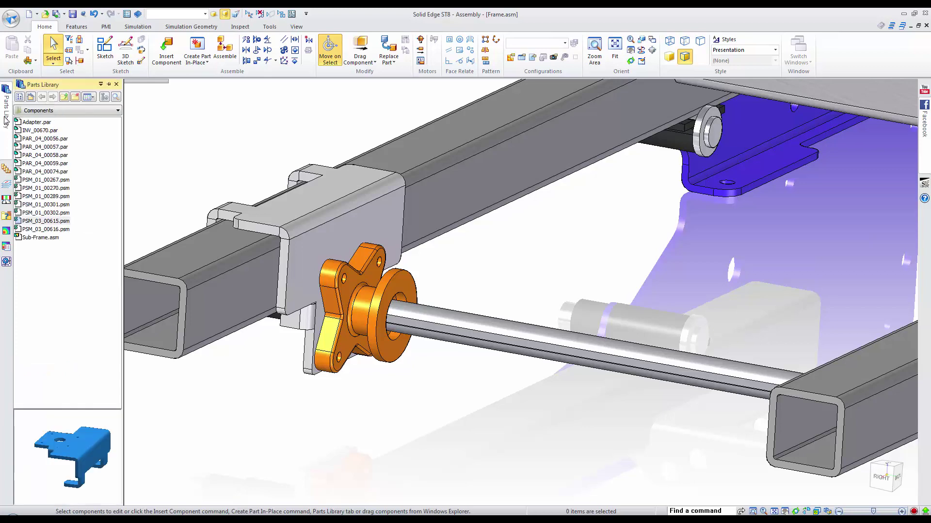
{"action": "left_click", "coordinate": [31, 131]}
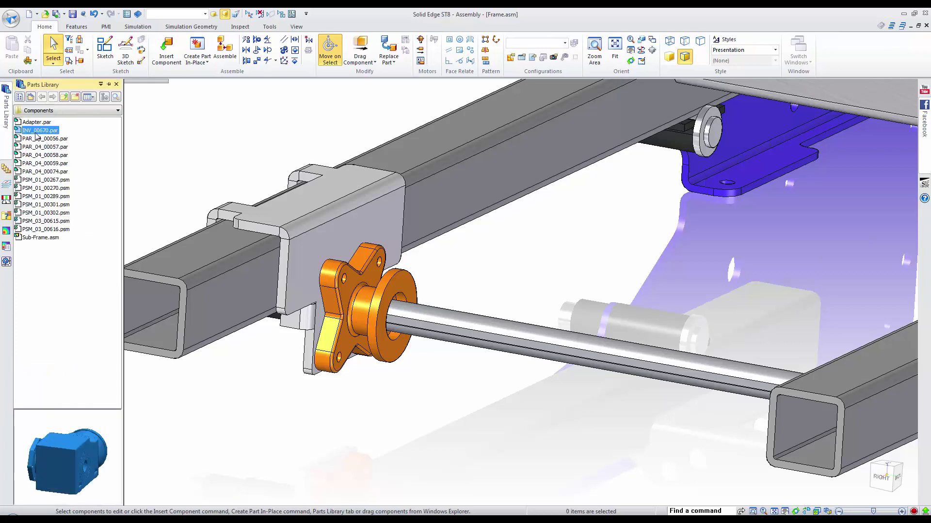
{"action": "left_click_drag", "start_coordinate": [522, 282], "coordinate": [542, 303]}
{"action": "scroll", "coordinate": [570, 372], "scroll_direction": "up", "scroll_amount": 1}
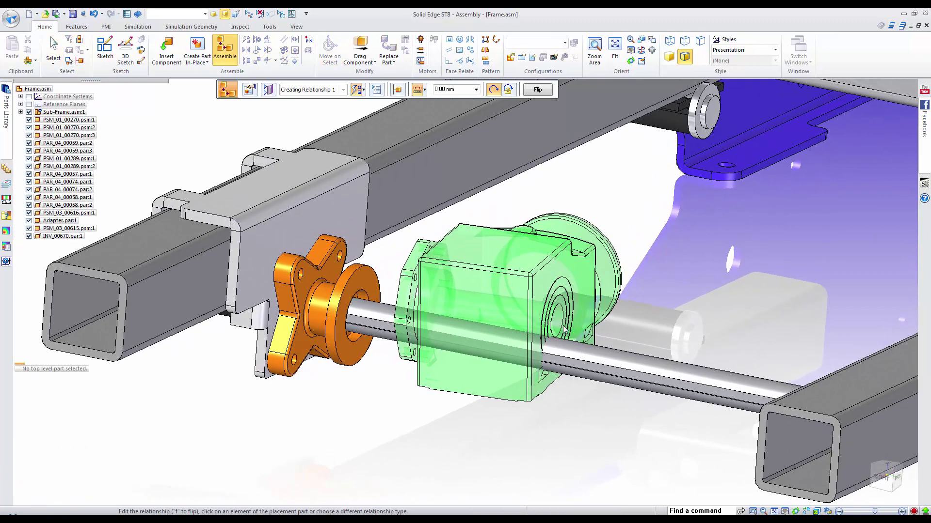
{"action": "left_click", "coordinate": [558, 317]}
{"action": "left_click", "coordinate": [388, 317]}
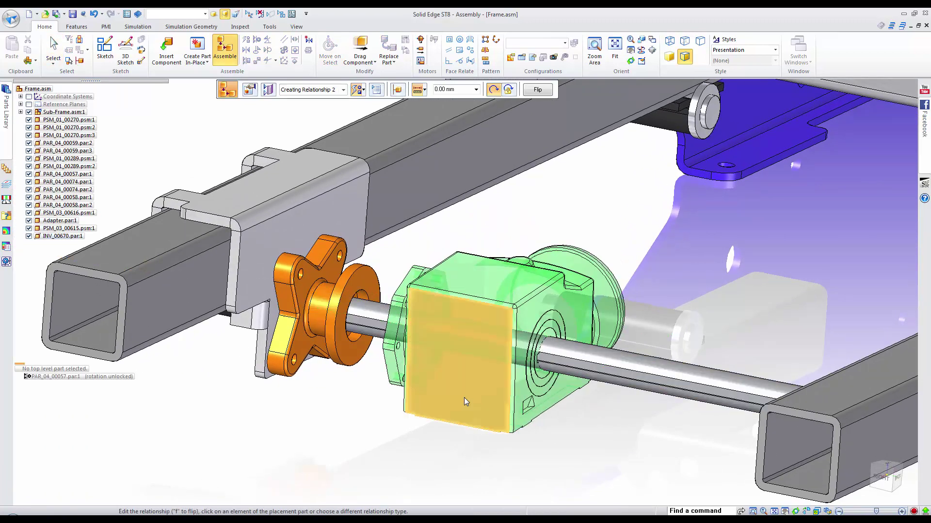
Mate the keyway face in the gearbox bore with the matching keyway face on the shaft
{"action": "scroll", "coordinate": [515, 357], "scroll_direction": "up", "scroll_amount": 6}
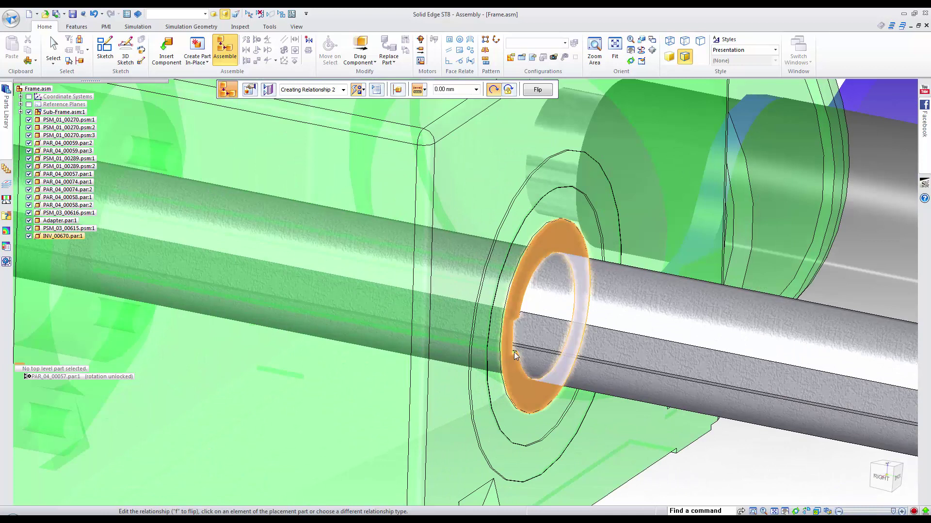
{"action": "scroll", "coordinate": [516, 351], "scroll_direction": "up", "scroll_amount": 2}
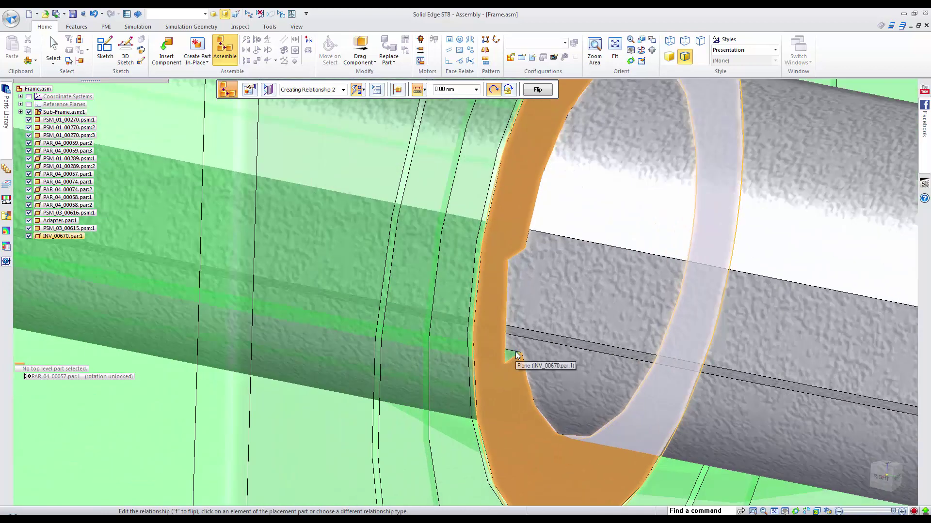
{"action": "scroll", "coordinate": [509, 356], "scroll_direction": "up", "scroll_amount": 1}
{"action": "left_click", "coordinate": [509, 357]}
{"action": "left_click", "coordinate": [528, 338]}
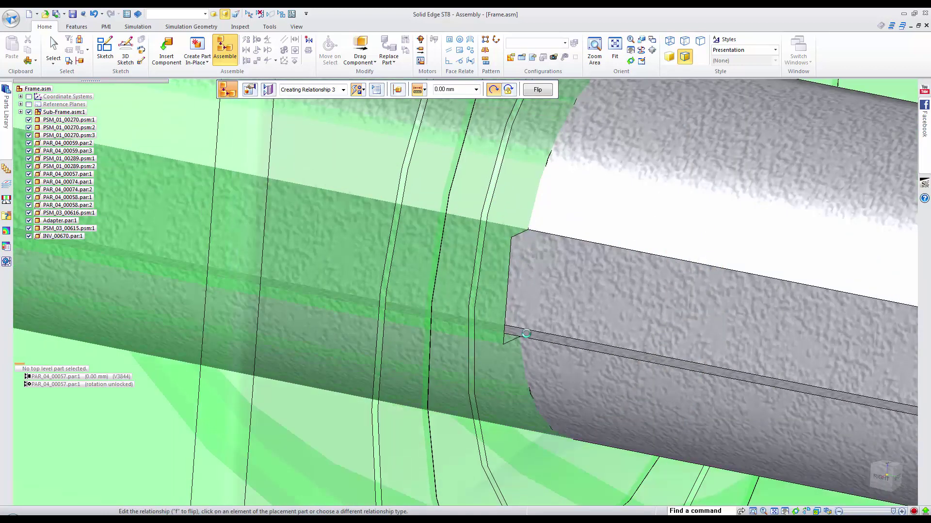
Mate the gearbox's mounting flange face against the adapter's round end flange
{"action": "scroll", "coordinate": [528, 333], "scroll_direction": "down", "scroll_amount": 6}
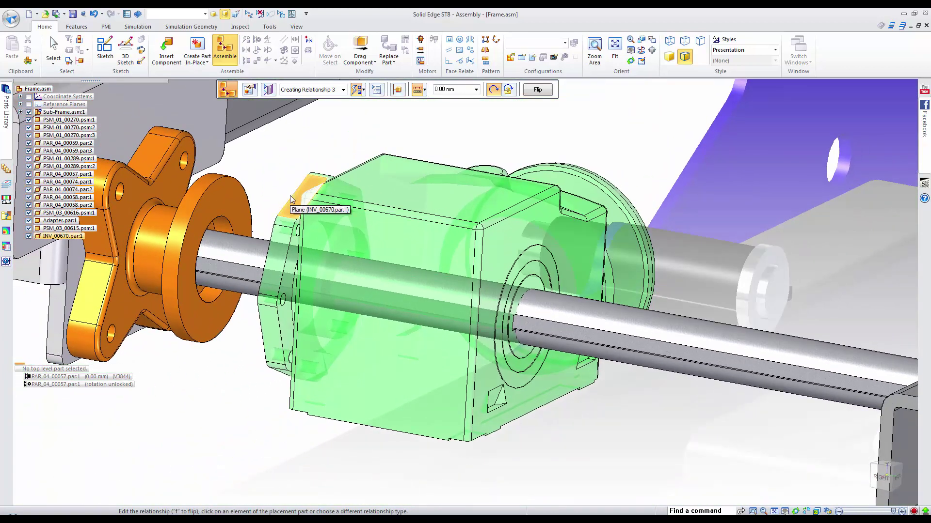
{"action": "right_click", "coordinate": [291, 197]}
{"action": "left_click", "coordinate": [334, 210]}
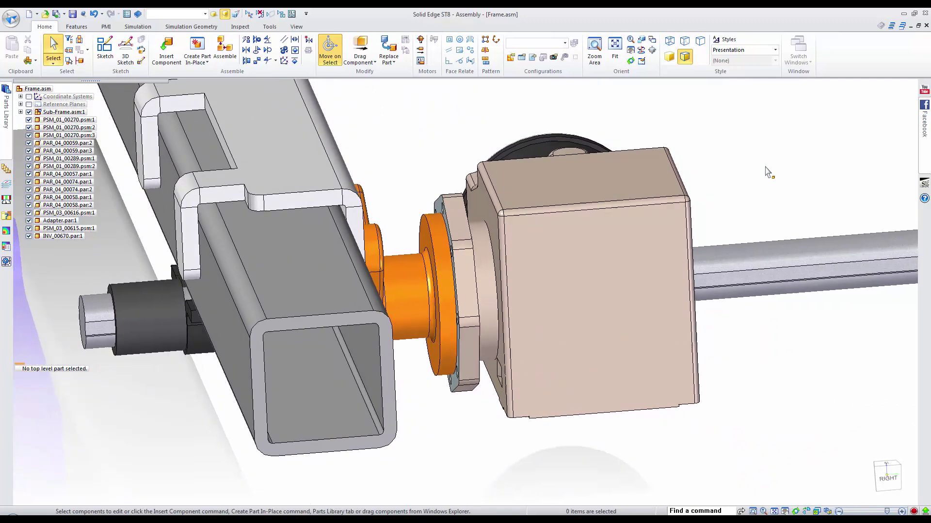
Edit the adapter in place, extrude the gearbox's mounting flange face 6 mm across the adapter's round end flange, and return to the assembly
{"action": "left_click", "coordinate": [427, 252]}
{"action": "left_click", "coordinate": [473, 291]}
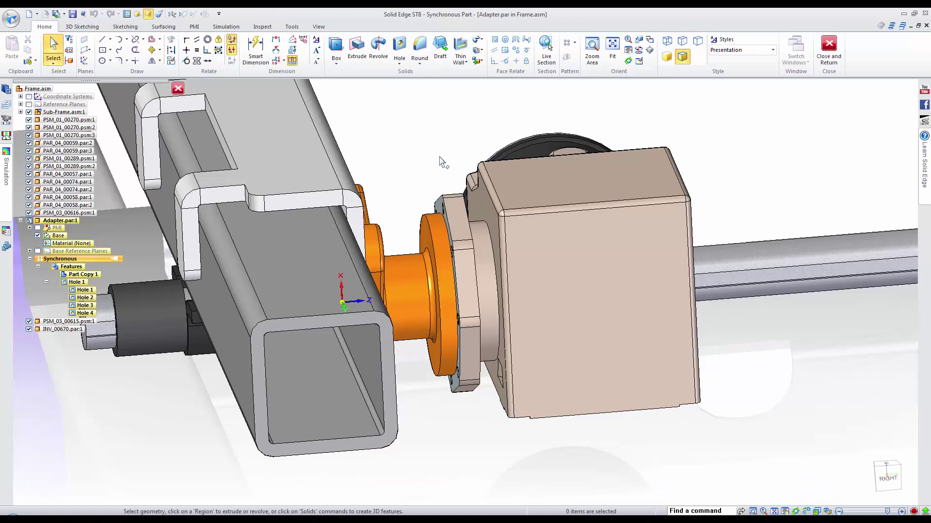
{"action": "right_click", "coordinate": [417, 137]}
{"action": "left_click", "coordinate": [400, 150]}
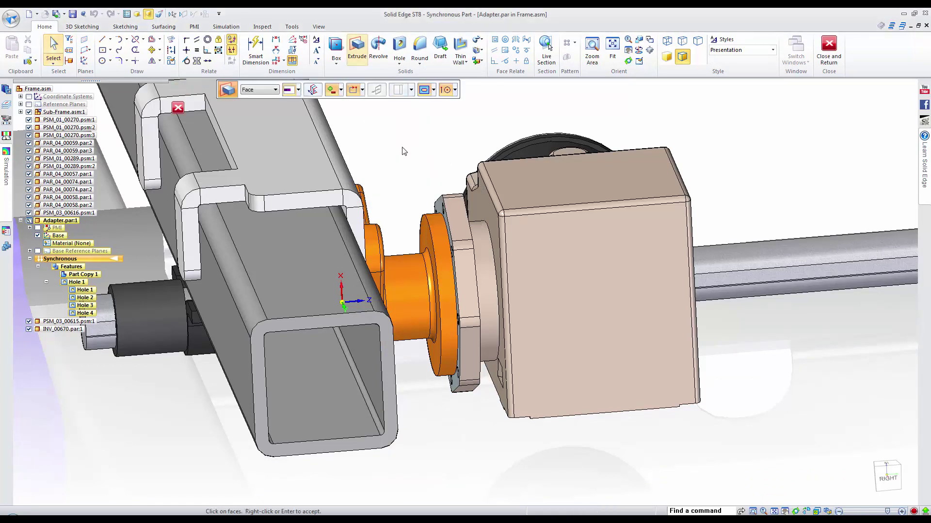
{"action": "middle_click_drag", "start_coordinate": [408, 164], "coordinate": [405, 185]}
{"action": "left_click", "coordinate": [411, 216]}
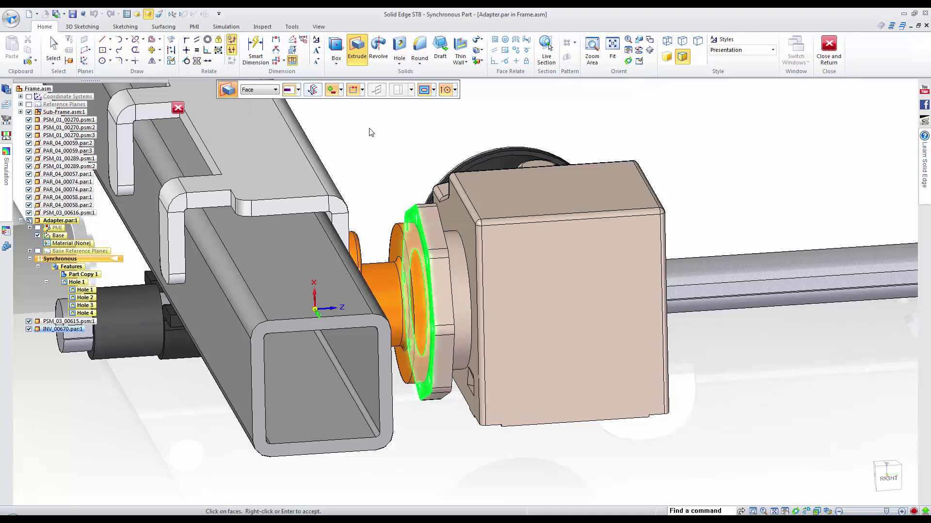
{"action": "key", "text": "Return"}
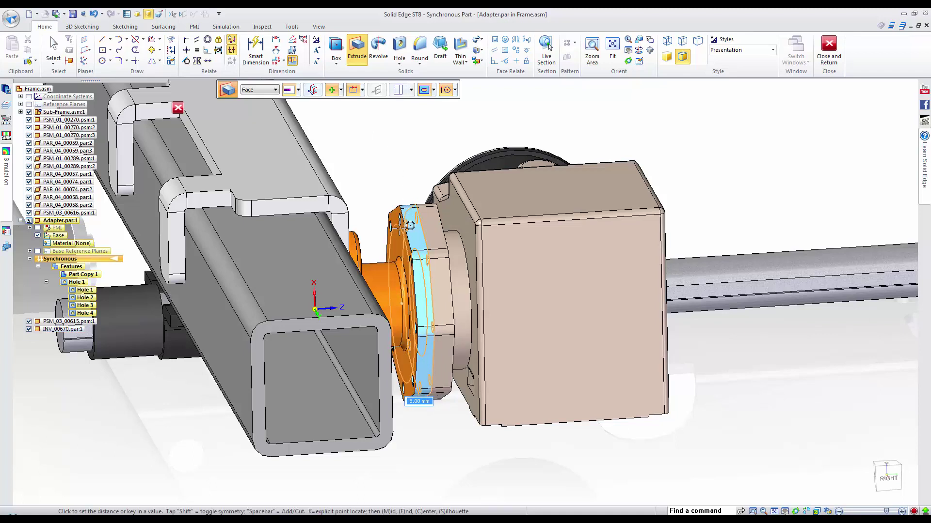
{"action": "left_click", "coordinate": [380, 150]}
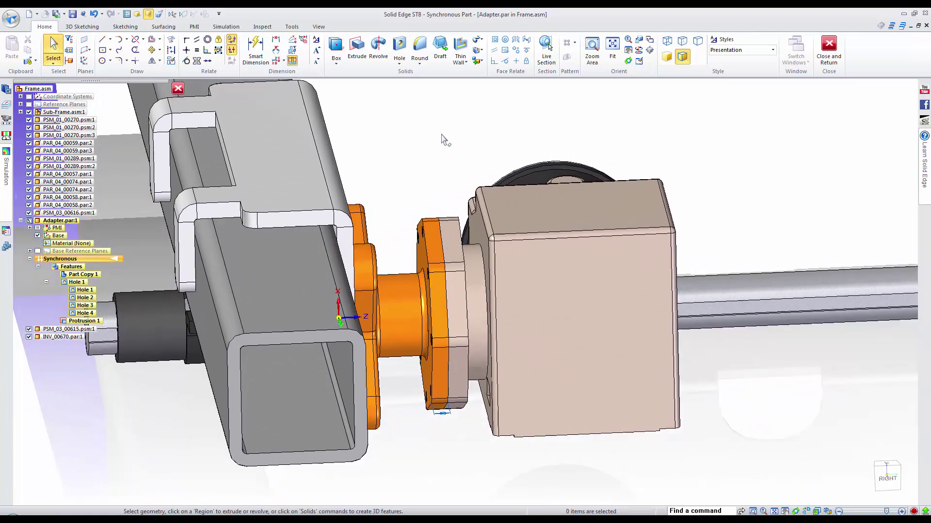
{"action": "left_click", "coordinate": [829, 48]}
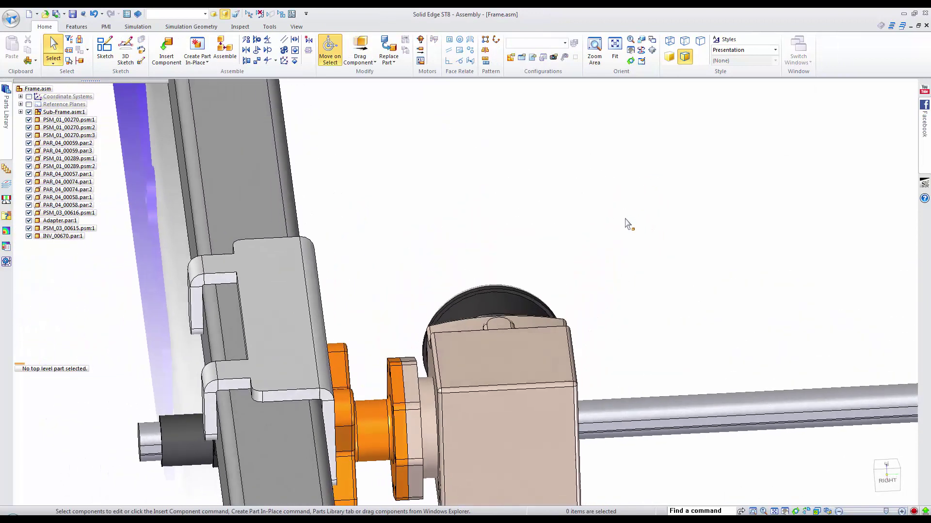
Move the gearbox housing and motor faces 20 mm along the shaft away from the adapter, leaving the mounting flange in place
{"action": "left_click", "coordinate": [887, 468]}
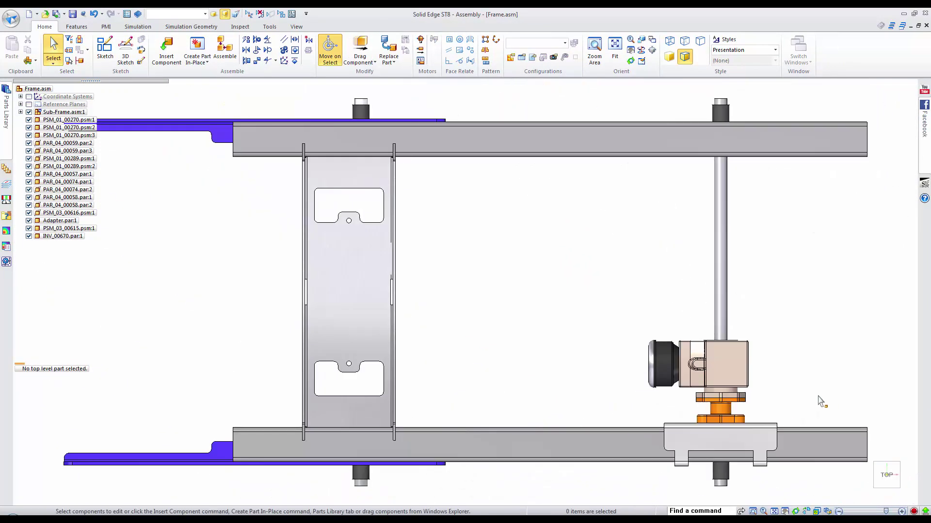
{"action": "scroll", "coordinate": [821, 401], "scroll_direction": "up", "scroll_amount": 4}
{"action": "left_click_drag", "start_coordinate": [314, 211], "coordinate": [700, 383]}
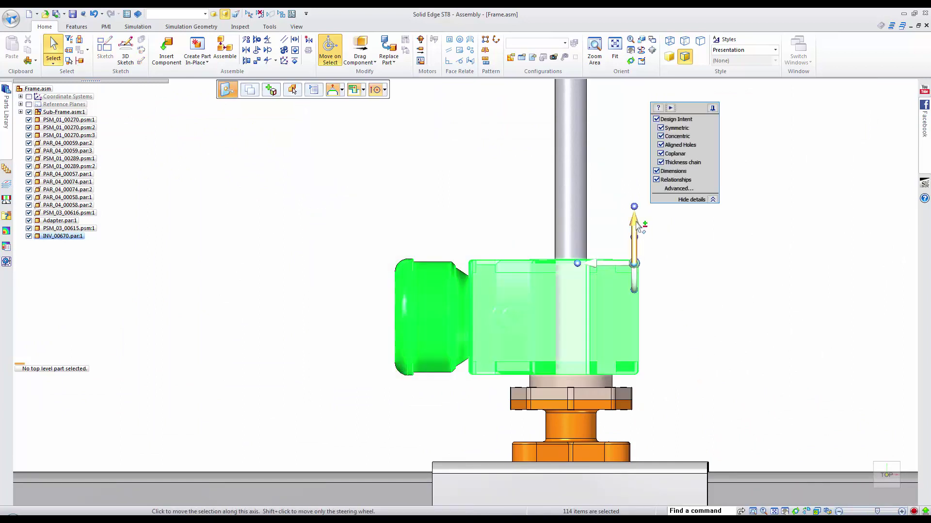
{"action": "left_click", "coordinate": [635, 227]}
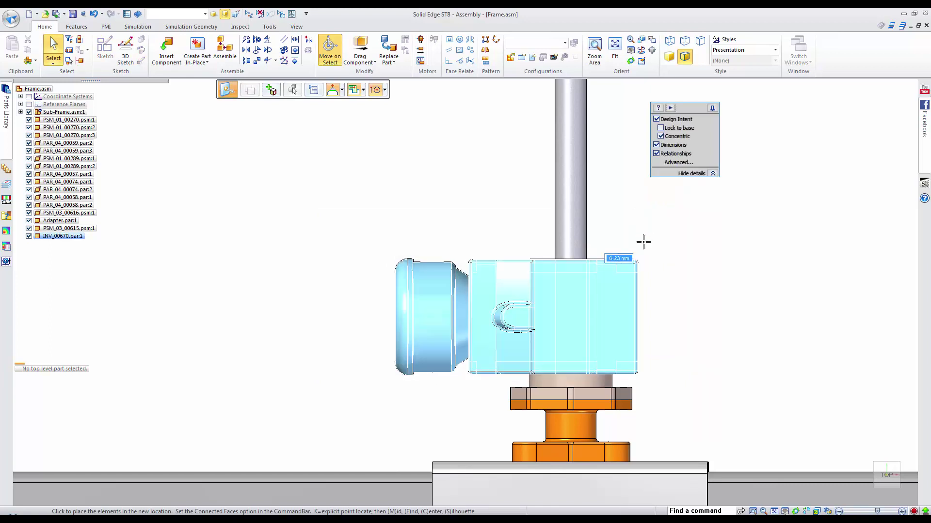
{"action": "left_click", "coordinate": [649, 237]}
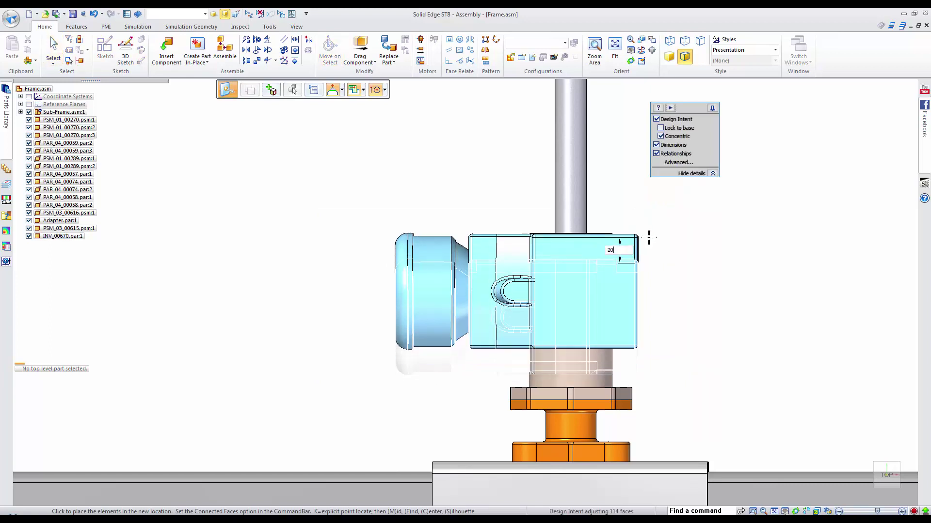
{"action": "type", "text": "20"}
{"action": "key", "text": "Return"}
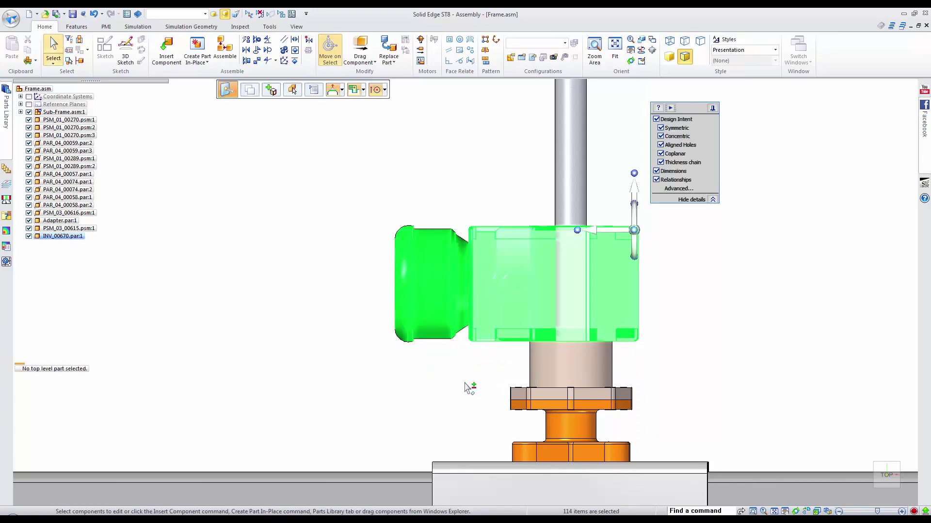
{"action": "key", "text": "Escape"}
Move the gearbox's mounting flange and the adapter's mating flange together a few millimetres along the shaft towards the gearbox housing
{"action": "left_click_drag", "start_coordinate": [480, 370], "coordinate": [646, 420]}
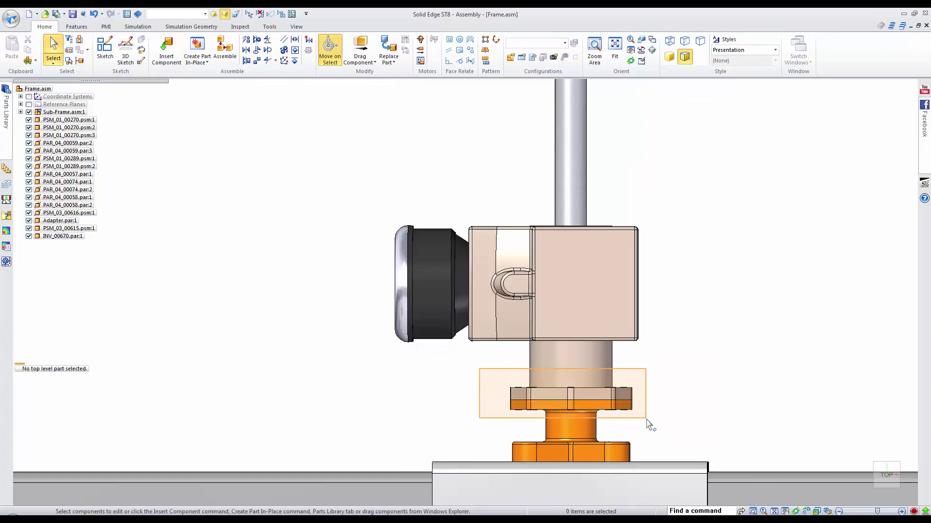
{"action": "left_click_drag", "start_coordinate": [708, 410], "coordinate": [711, 408]}
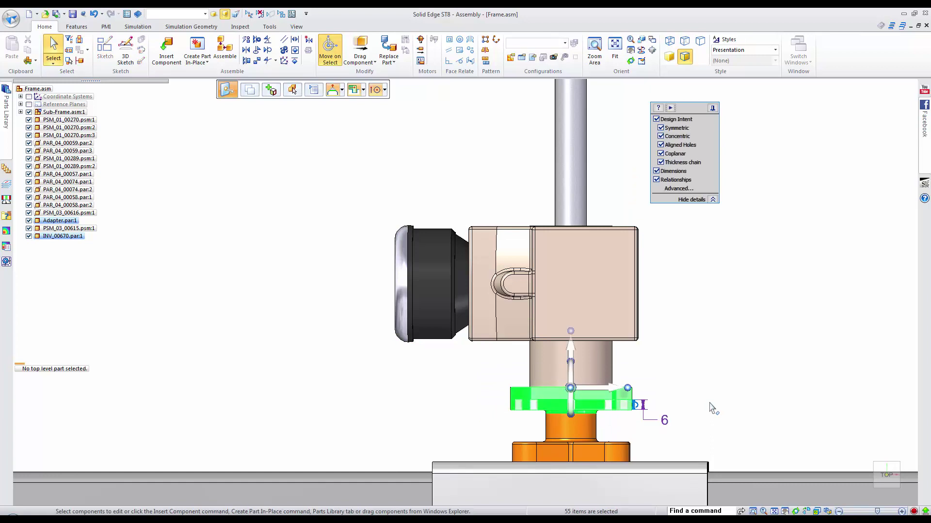
{"action": "left_click", "coordinate": [571, 352]}
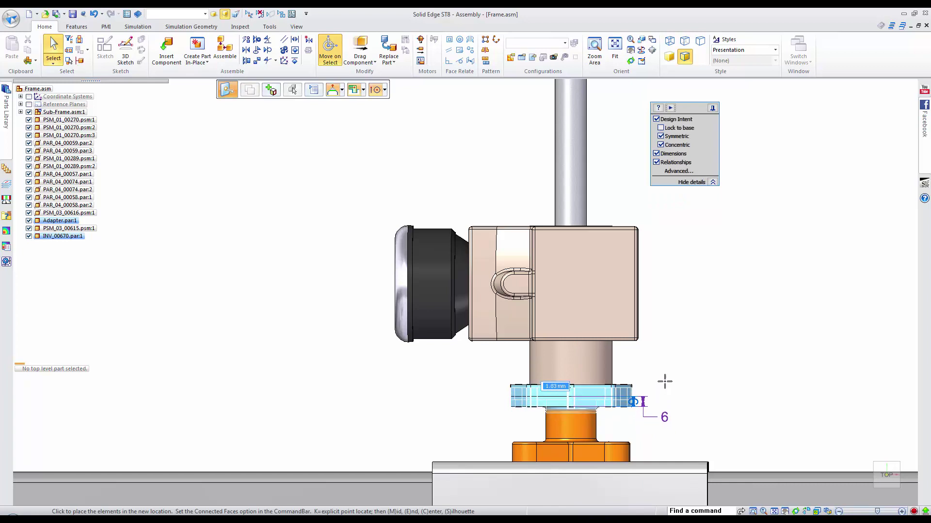
{"action": "left_click", "coordinate": [669, 381]}
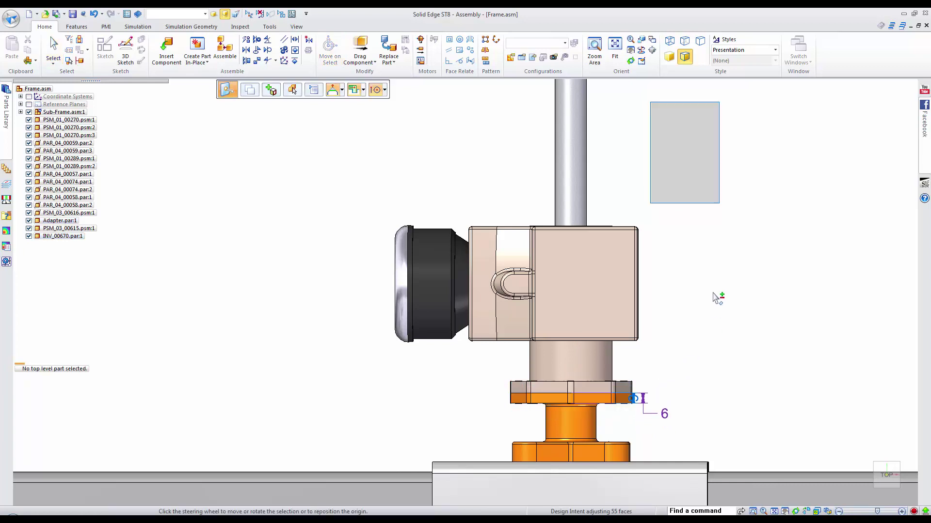
{"action": "key", "text": "Escape"}
{"action": "key", "text": "ctrl+i"}
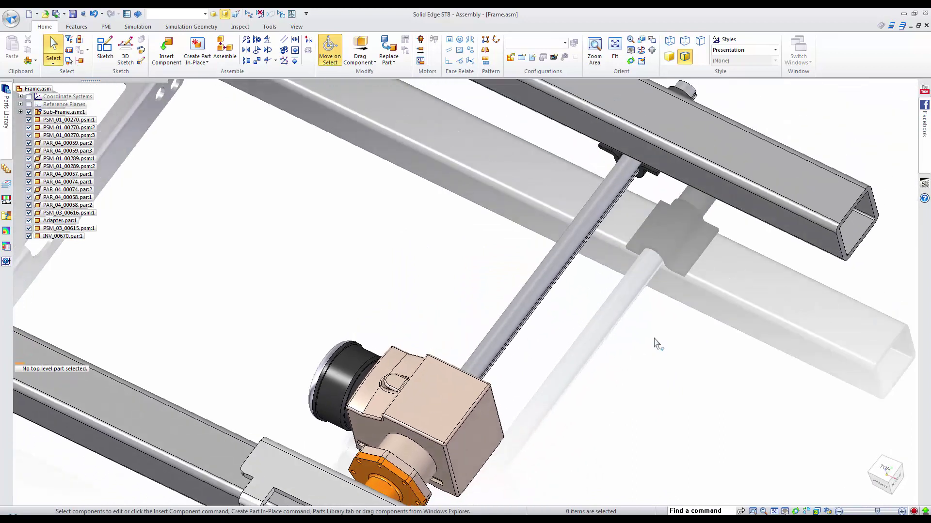
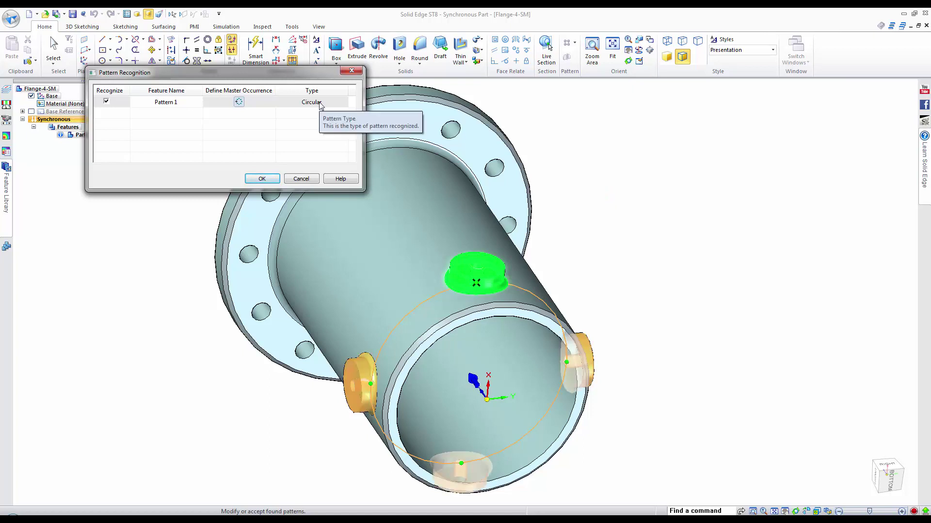
Accept the recognized circular pattern of bosses on the flanged tube and set its count to 6
{"action": "left_click", "coordinate": [262, 178]}
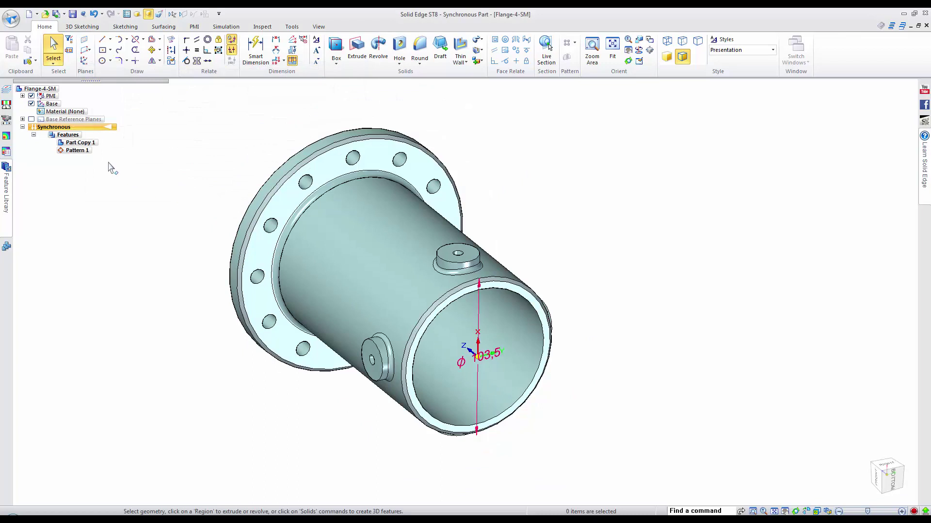
{"action": "left_click", "coordinate": [82, 152]}
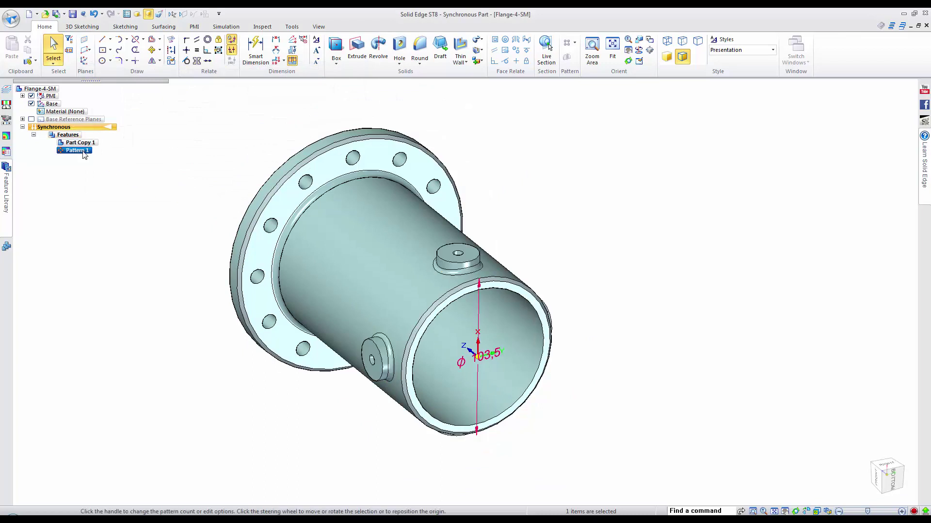
{"action": "left_click", "coordinate": [456, 315]}
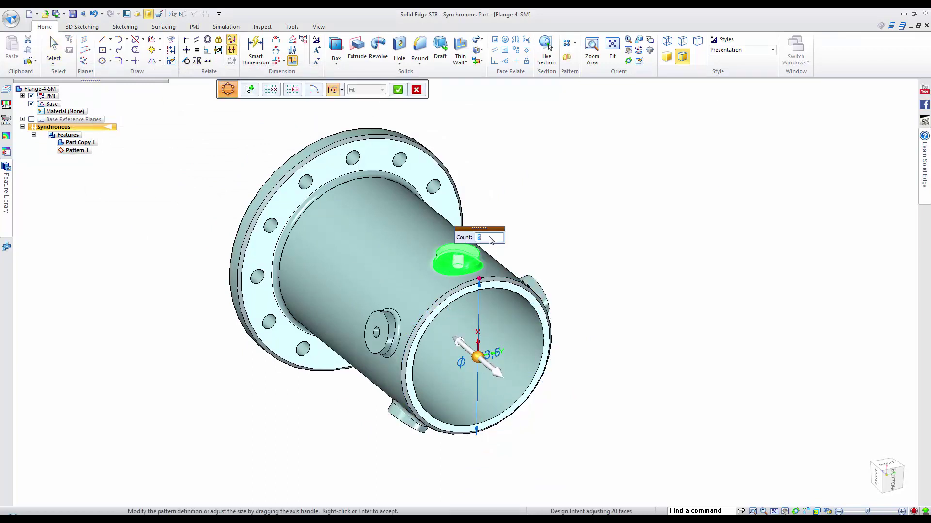
{"action": "scroll", "coordinate": [489, 236], "scroll_direction": "up", "scroll_amount": 1}
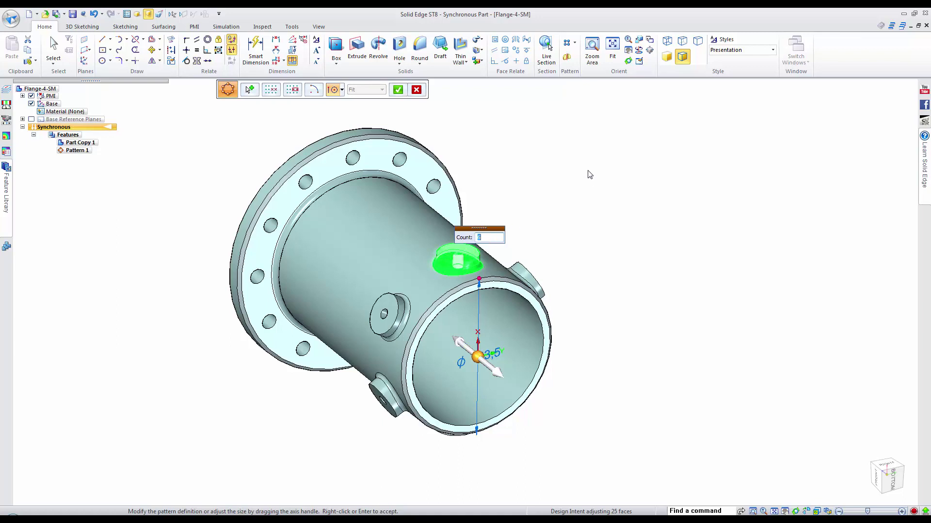
{"action": "right_click", "coordinate": [506, 150]}
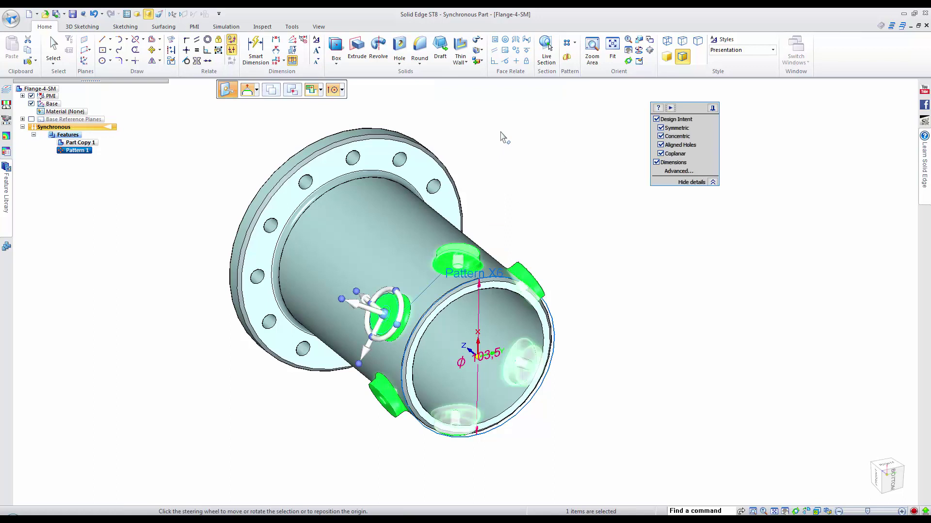
{"action": "key", "text": "Escape"}
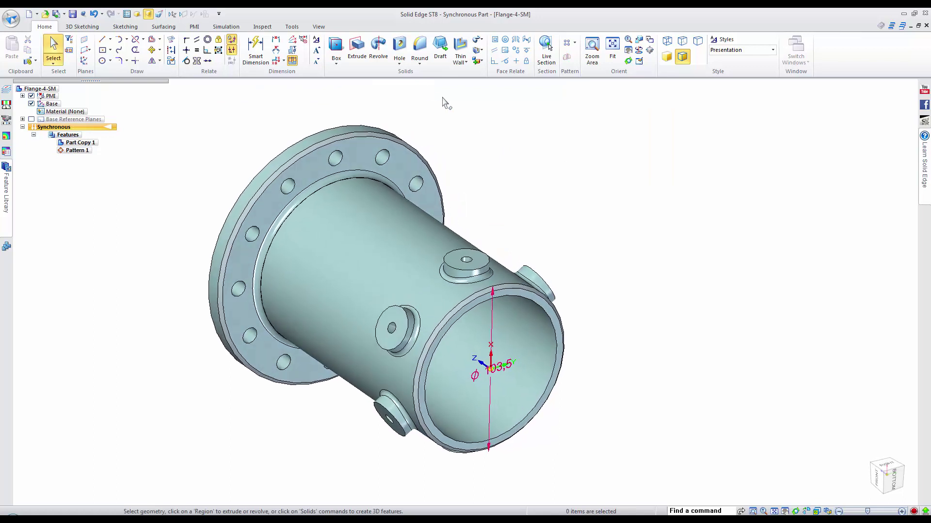
Recognize the chamfers on the flanged tube and accept all the candidates as chamfer features
{"action": "left_click", "coordinate": [419, 62]}
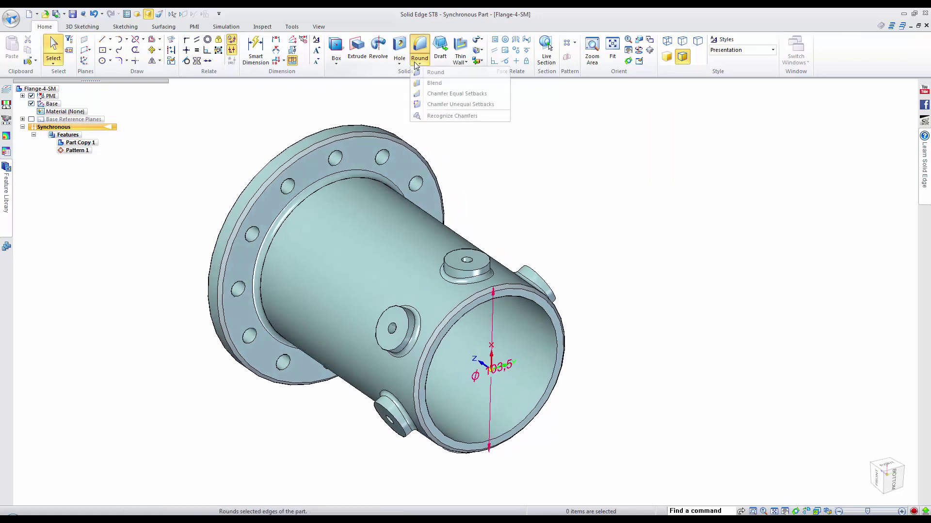
{"action": "left_click", "coordinate": [480, 116]}
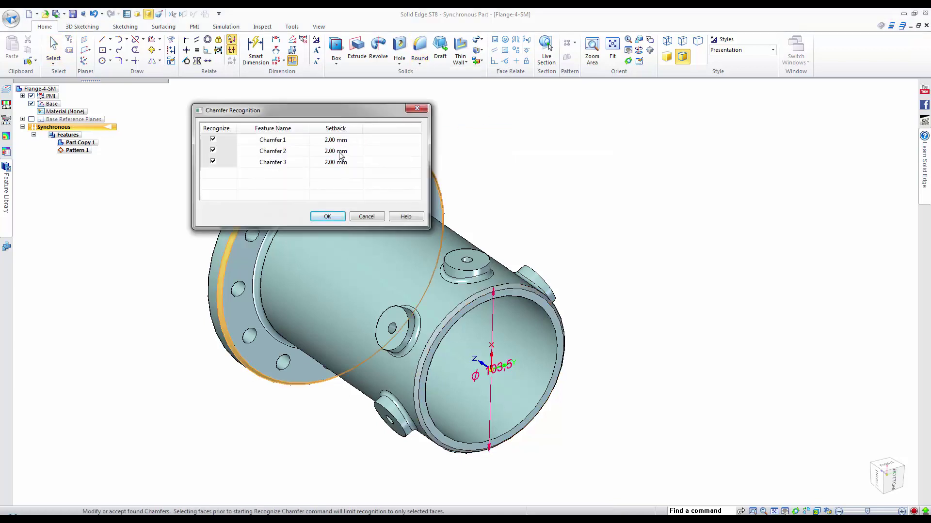
{"action": "left_click", "coordinate": [327, 216]}
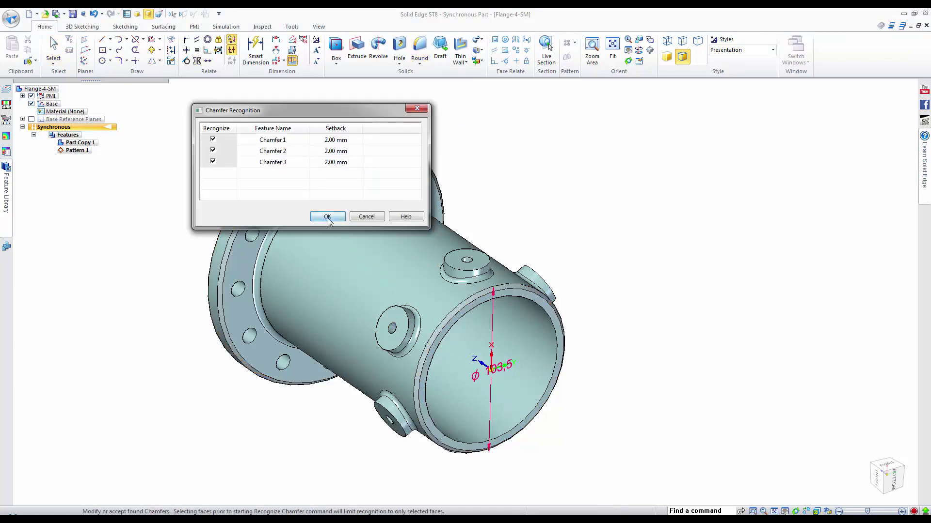
Set the setback of the chamfer around the tube's open end to 1 mm
{"action": "left_click", "coordinate": [86, 159]}
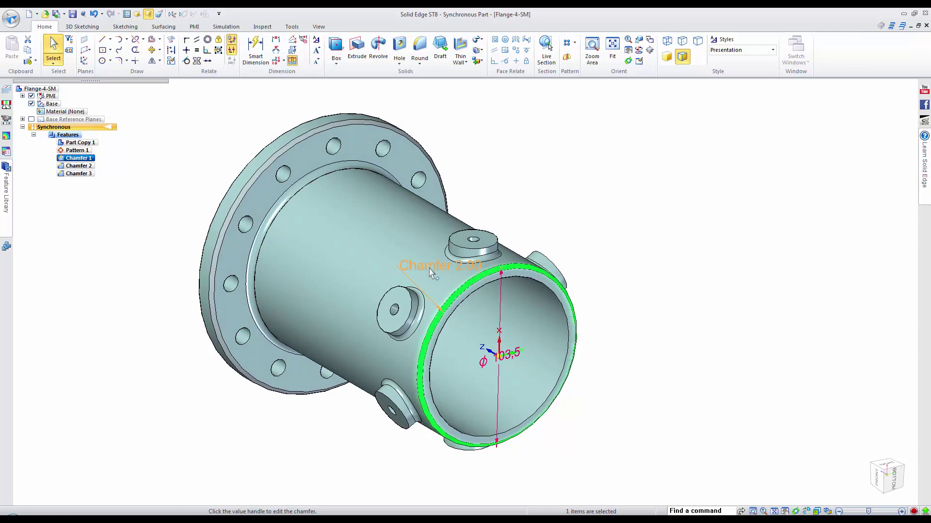
{"action": "left_click", "coordinate": [430, 271]}
{"action": "scroll", "coordinate": [398, 285], "scroll_direction": "down", "scroll_amount": 7}
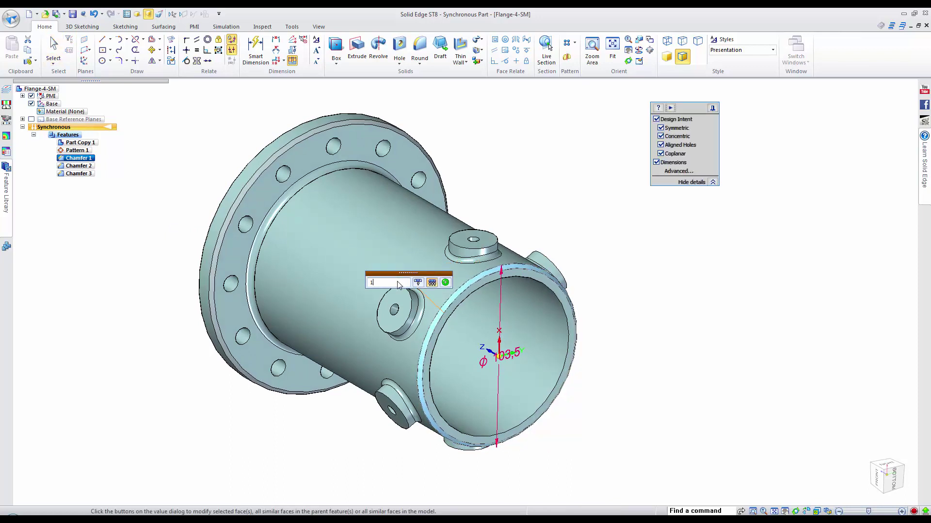
{"action": "key", "text": "Return"}
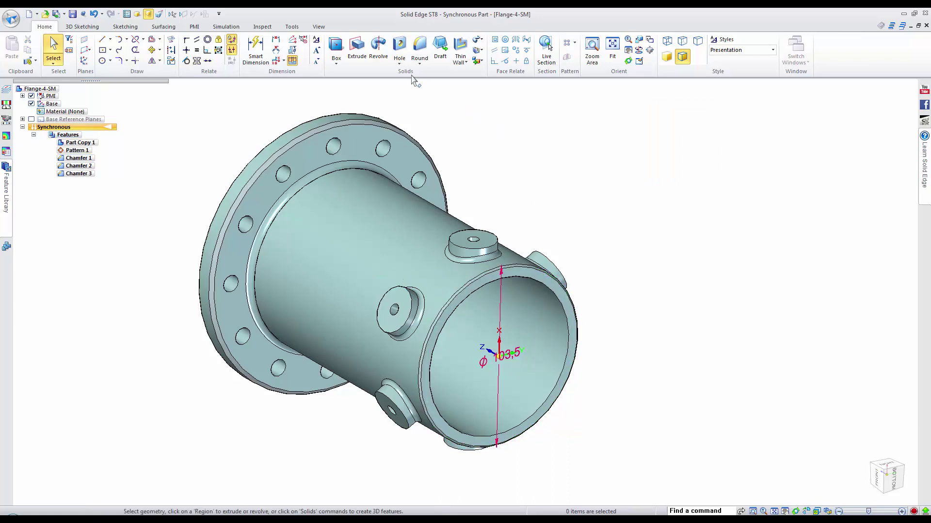
Run hole recognition and limit it to the flange's bolt-hole face
{"action": "left_click", "coordinate": [400, 64]}
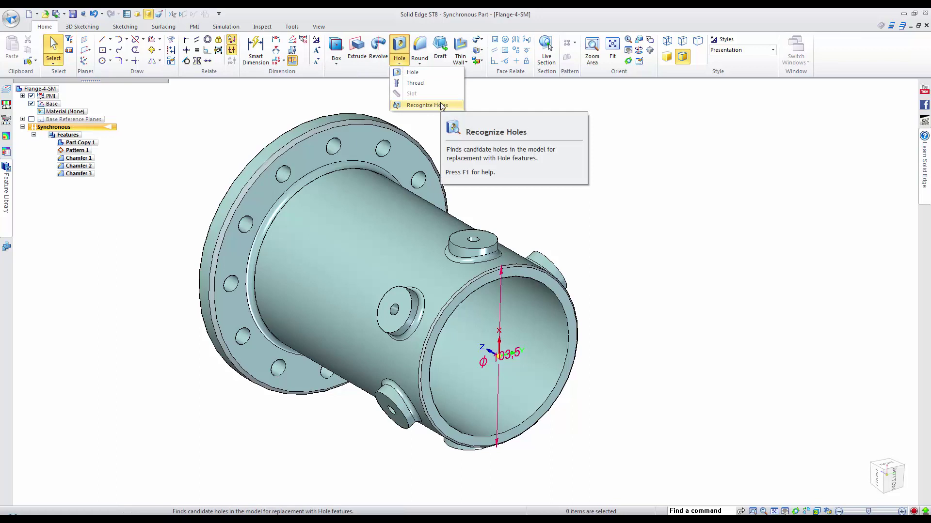
{"action": "left_click", "coordinate": [441, 106]}
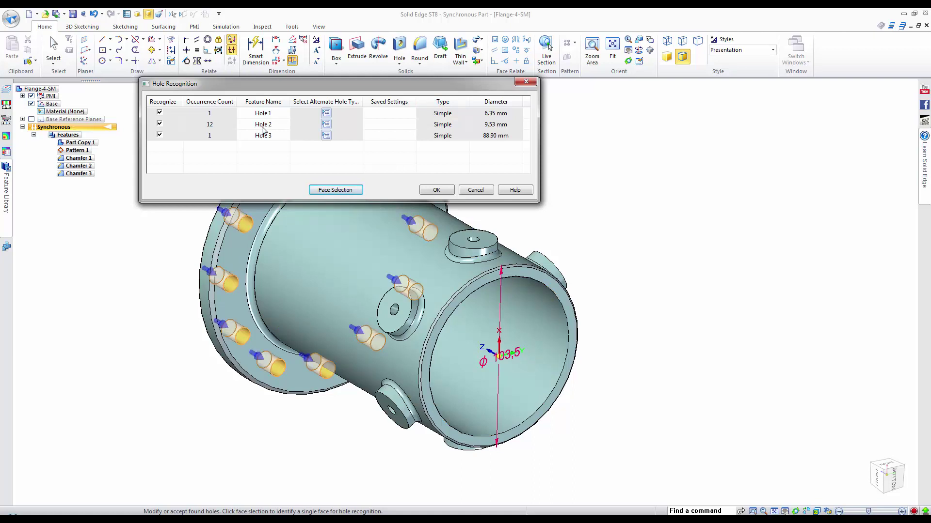
{"action": "left_click", "coordinate": [323, 191]}
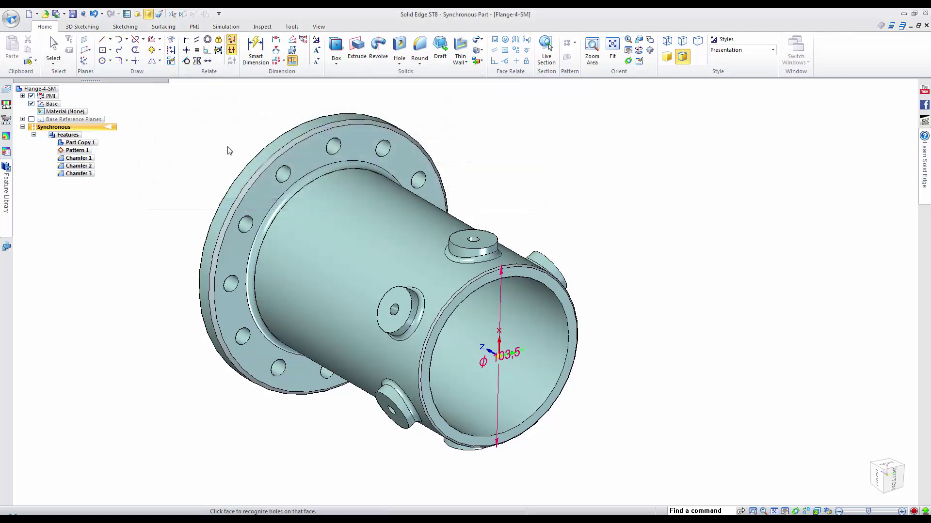
{"action": "left_click", "coordinate": [270, 191]}
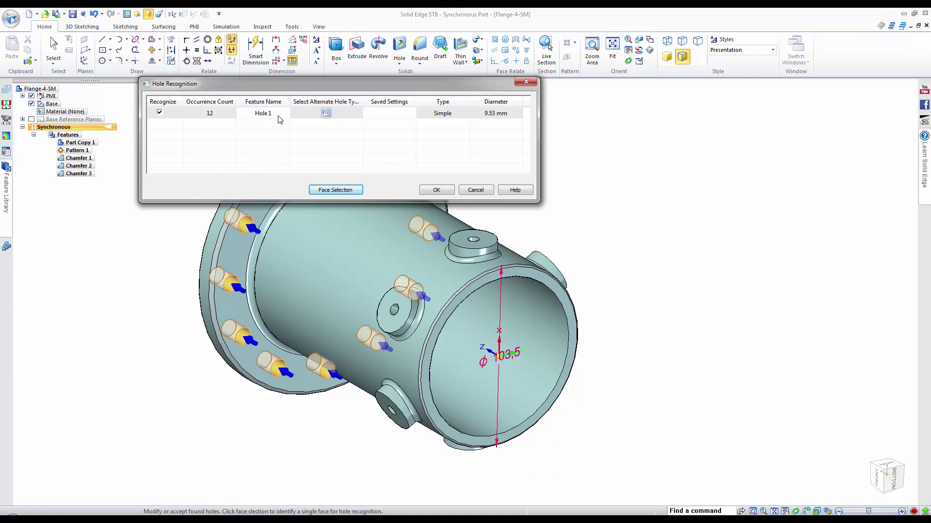
Replace the recognized flange holes with ANSI Metric M5 counterbores for Socket Head Cap Screw and accept the hole recognition
{"action": "left_click", "coordinate": [326, 113]}
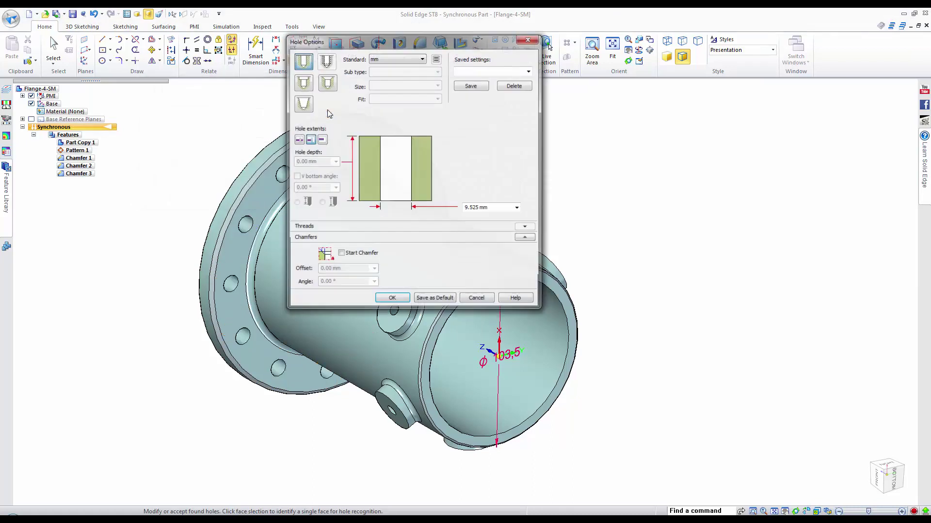
{"action": "left_click", "coordinate": [306, 81]}
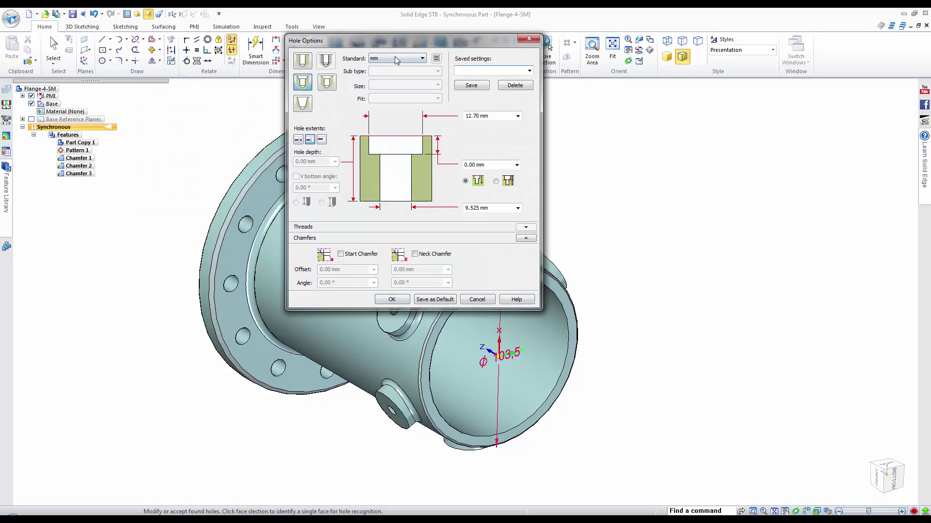
{"action": "left_click", "coordinate": [397, 58]}
{"action": "left_click", "coordinate": [400, 73]}
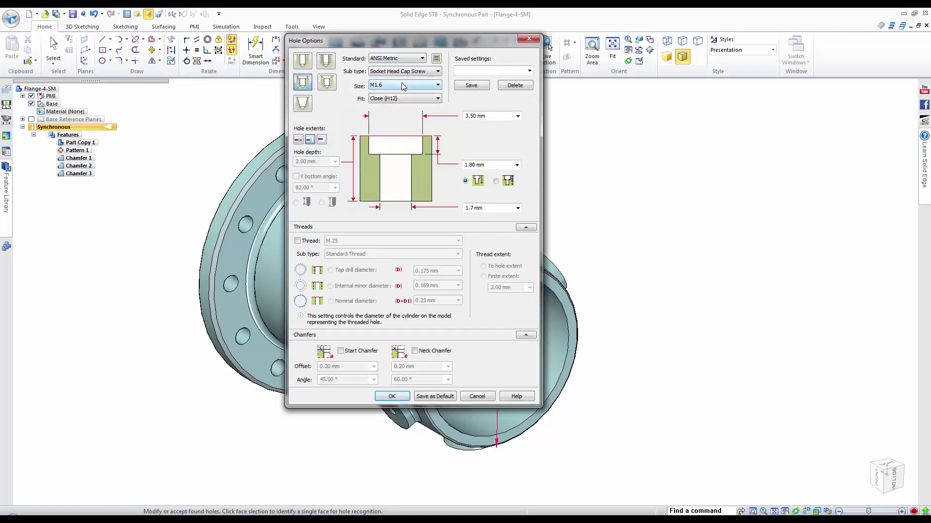
{"action": "left_click", "coordinate": [397, 85]}
{"action": "left_click", "coordinate": [395, 125]}
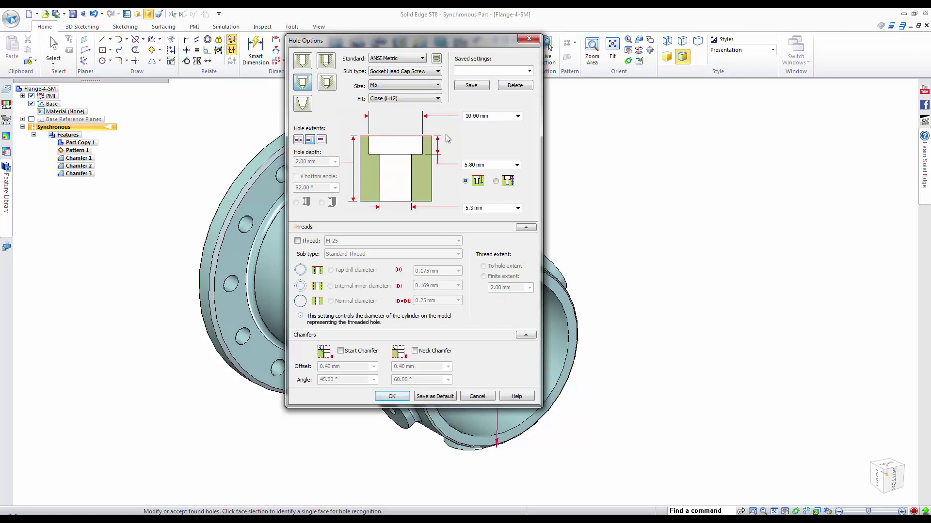
{"action": "left_click", "coordinate": [391, 399]}
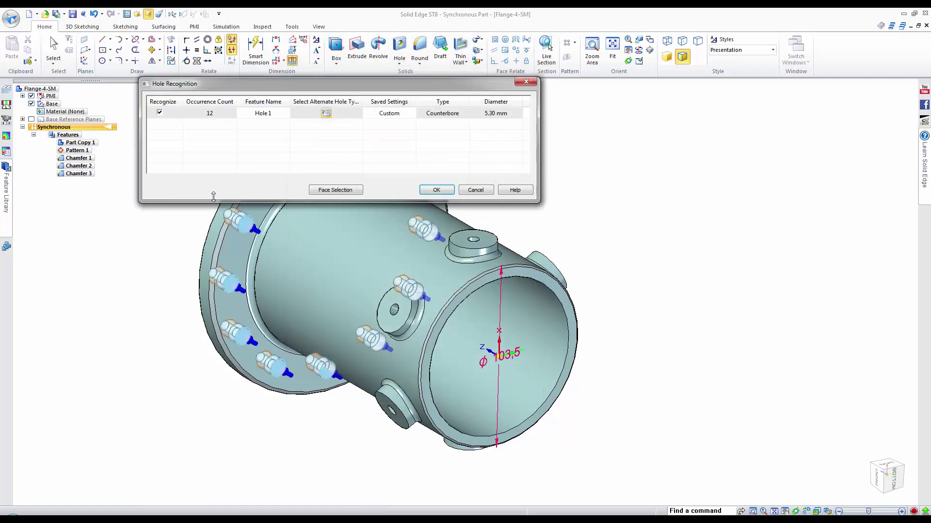
{"action": "left_click", "coordinate": [435, 190]}
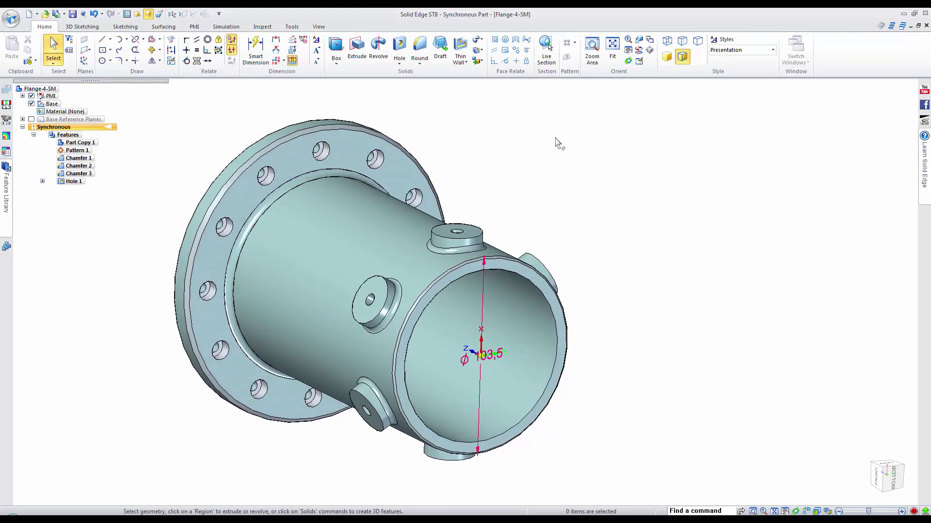
Recognize the flange's counterbored holes as a circular hole pattern, with the topmost hole as its master occurrence
{"action": "left_click", "coordinate": [574, 43]}
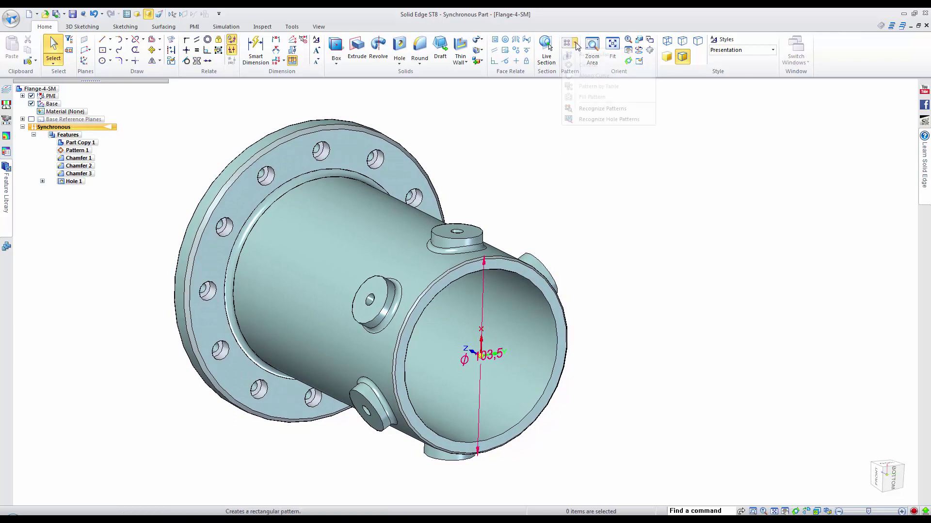
{"action": "left_click", "coordinate": [603, 119]}
{"action": "left_click_drag", "start_coordinate": [169, 103], "coordinate": [627, 461]}
{"action": "right_click", "coordinate": [524, 140]}
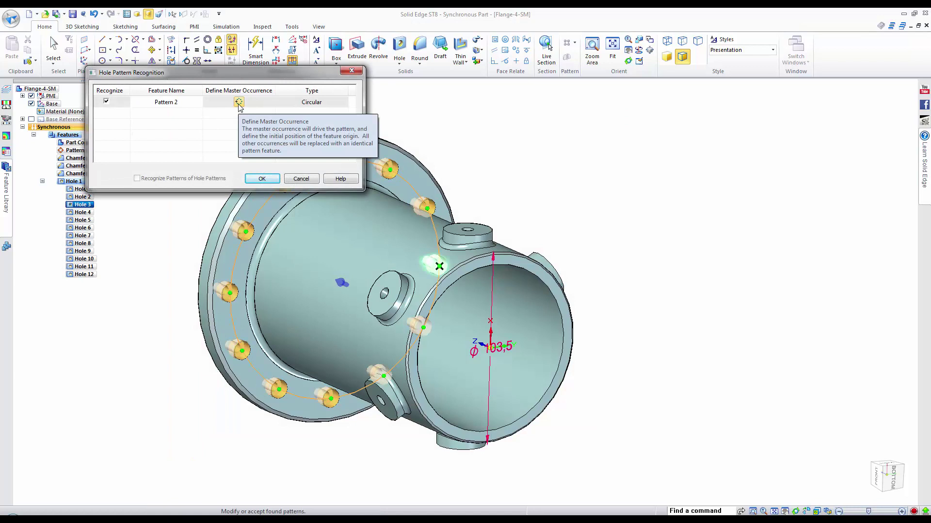
{"action": "left_click", "coordinate": [239, 103]}
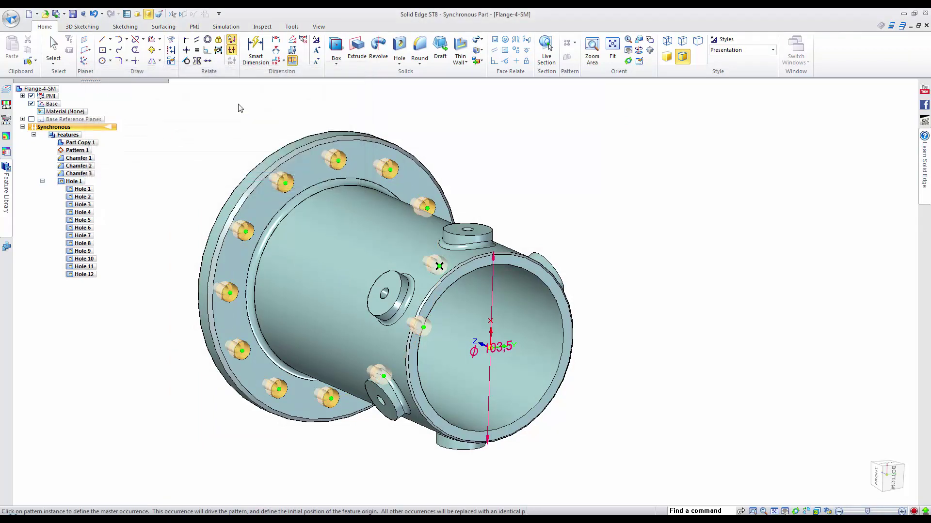
{"action": "left_click", "coordinate": [349, 160]}
{"action": "left_click", "coordinate": [257, 178]}
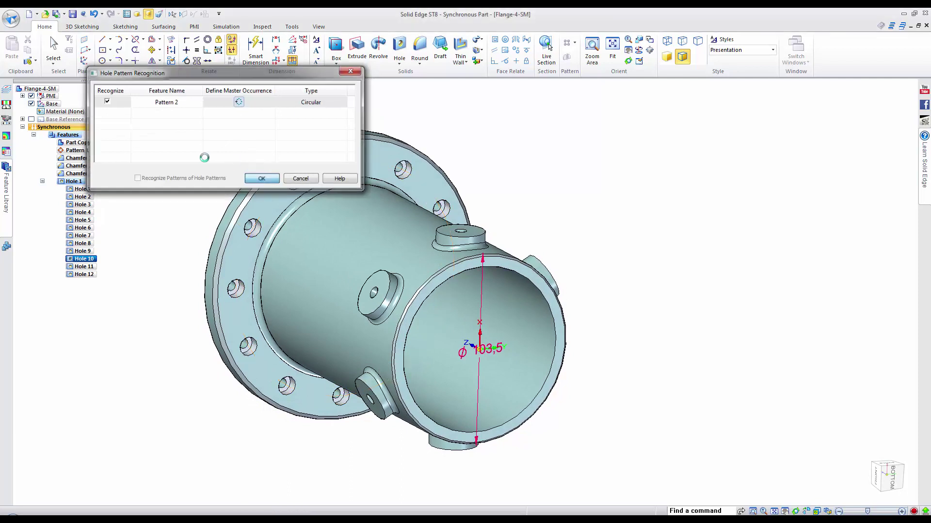
Reduce the flange's recognized circular hole pattern to a count of 8 and accept it
{"action": "left_click", "coordinate": [78, 198]}
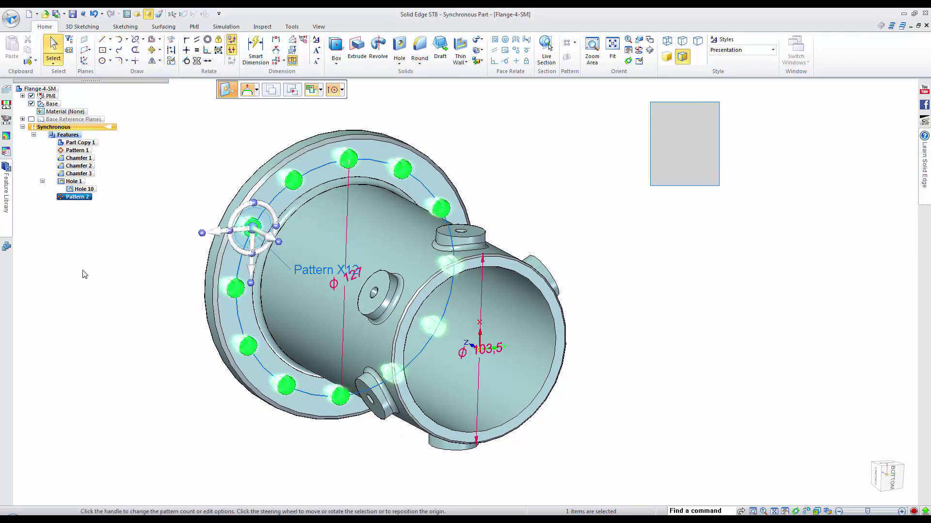
{"action": "left_click", "coordinate": [303, 274]}
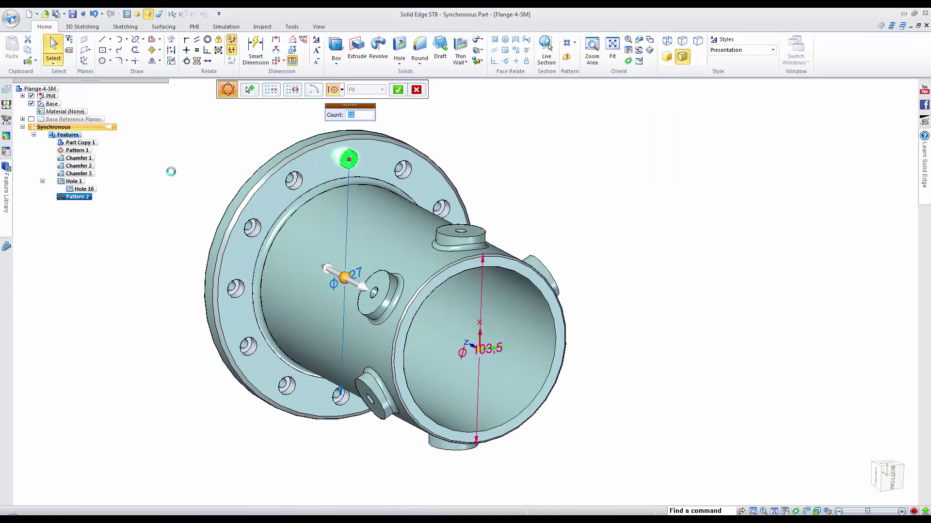
{"action": "scroll", "coordinate": [365, 115], "scroll_direction": "down", "scroll_amount": 3}
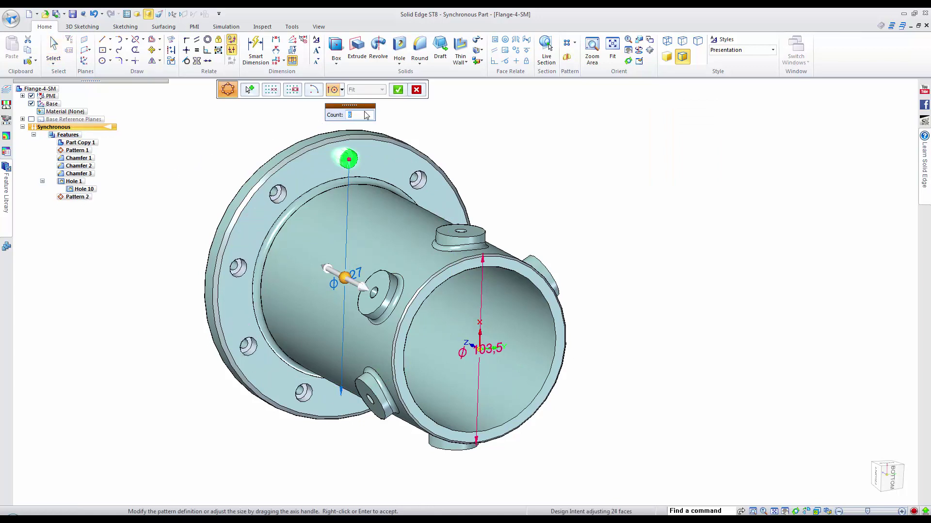
{"action": "scroll", "coordinate": [366, 115], "scroll_direction": "down", "scroll_amount": 1}
{"action": "right_click", "coordinate": [478, 118]}
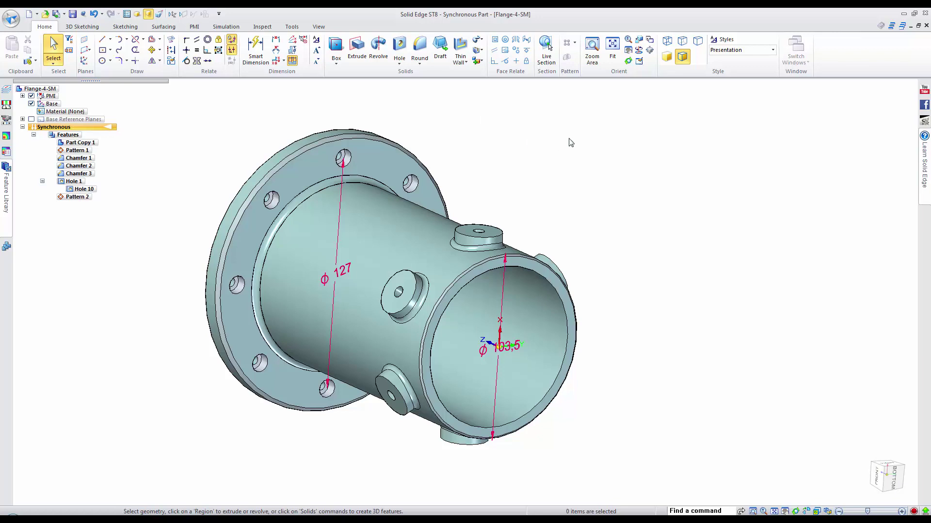
Open the Parasolid file Asm8.x_t as a new assembly with the ISO Assembly.asm template
{"action": "left_click", "coordinate": [46, 15]}
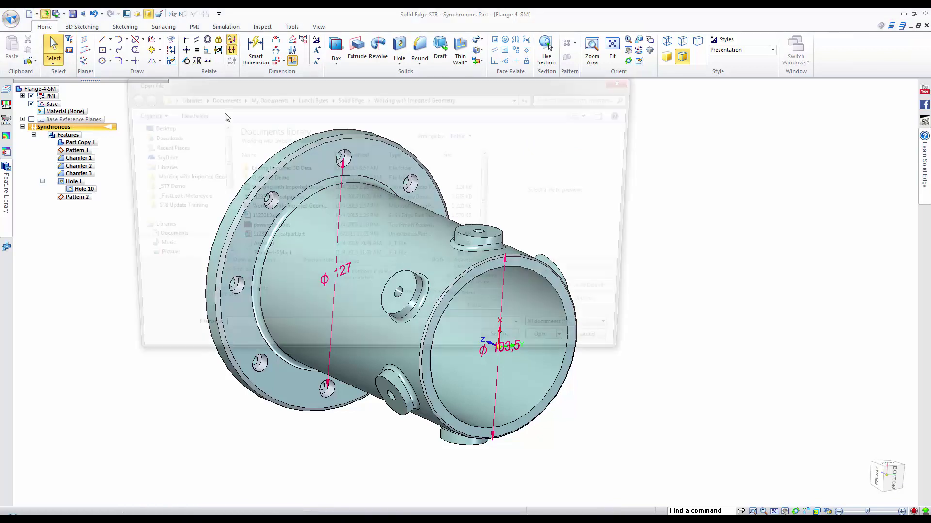
{"action": "left_click", "coordinate": [272, 249]}
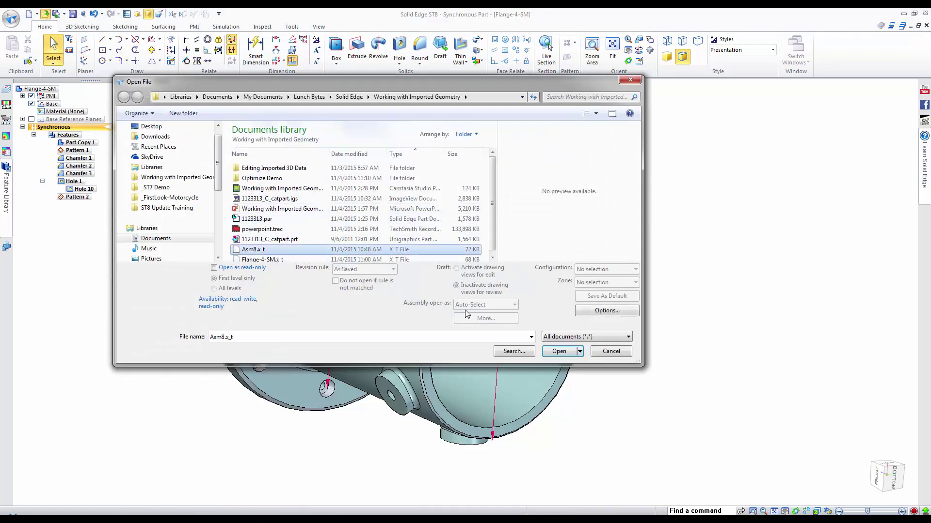
{"action": "left_click", "coordinate": [559, 351]}
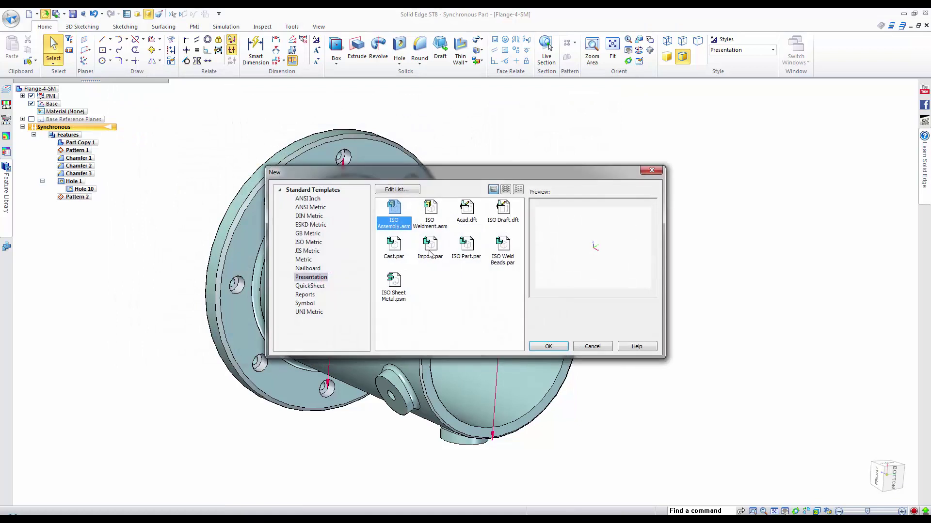
{"action": "left_click", "coordinate": [544, 342]}
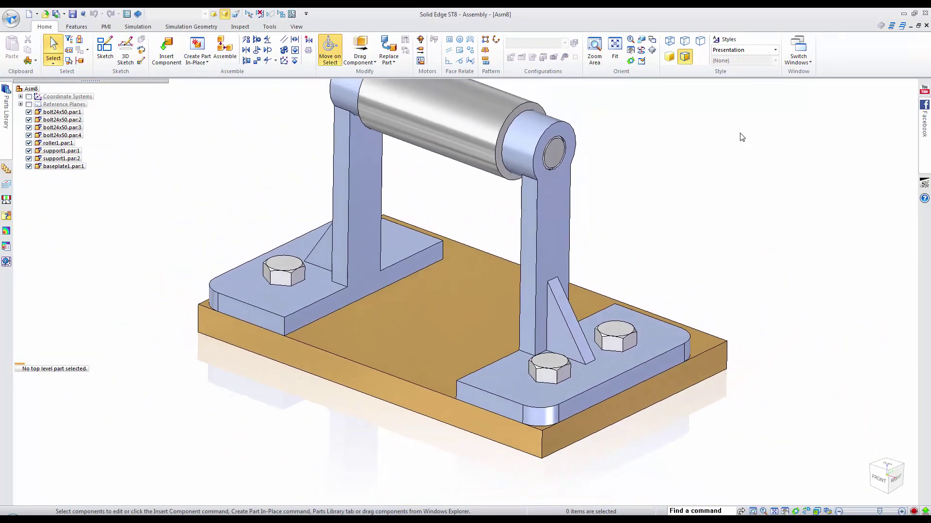
Examine the existing relationships of the imported base plate and support, and inspect the roller
{"action": "left_click", "coordinate": [79, 168]}
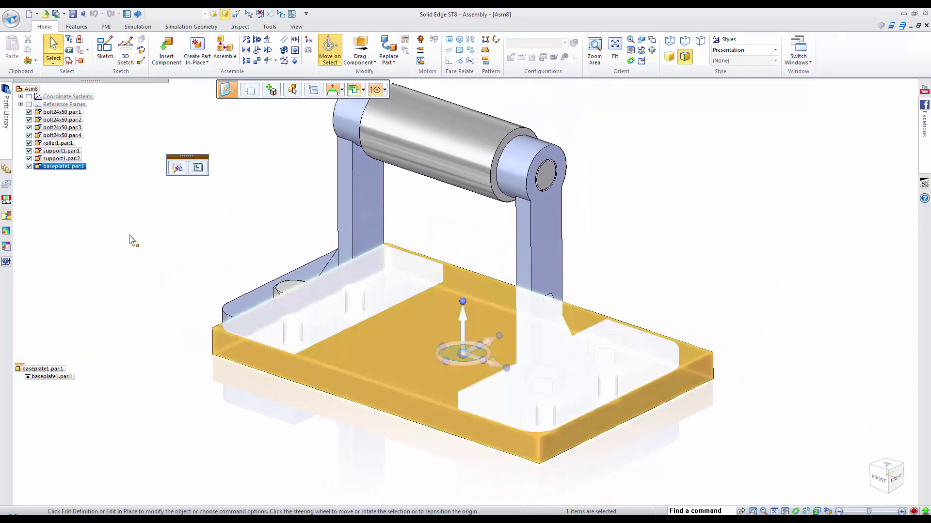
{"action": "left_click", "coordinate": [61, 160]}
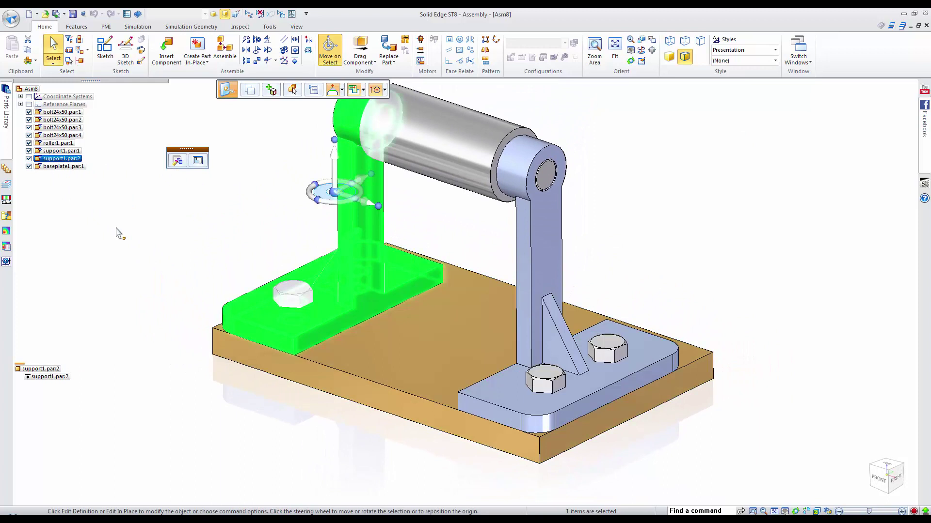
{"action": "left_click", "coordinate": [160, 239]}
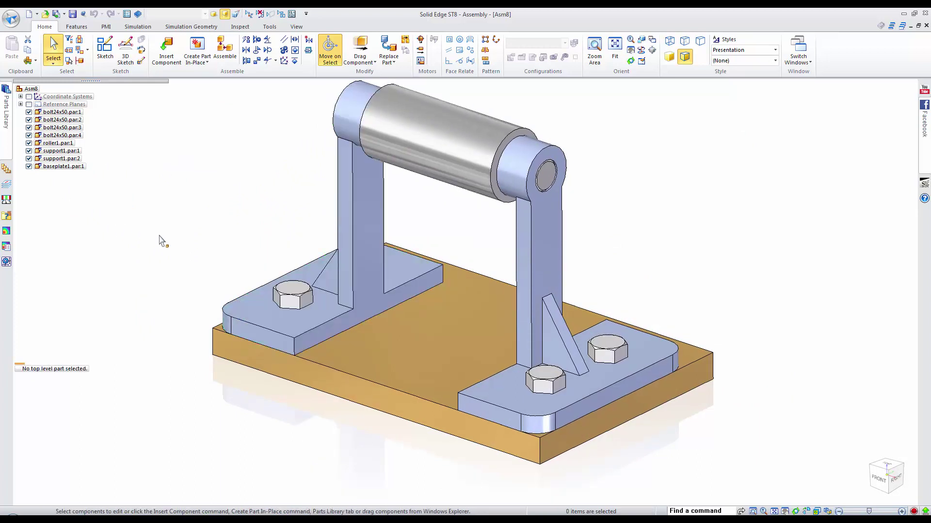
{"action": "left_click", "coordinate": [453, 156]}
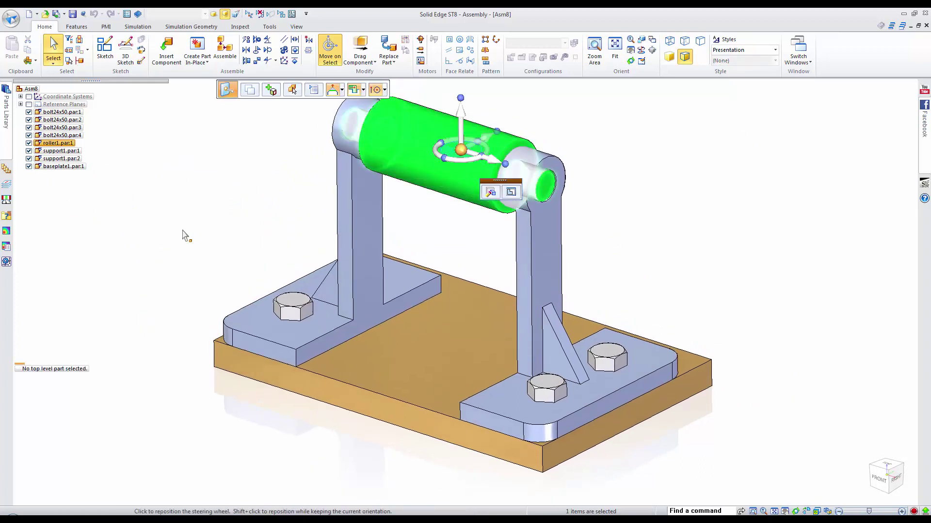
{"action": "left_click", "coordinate": [146, 257]}
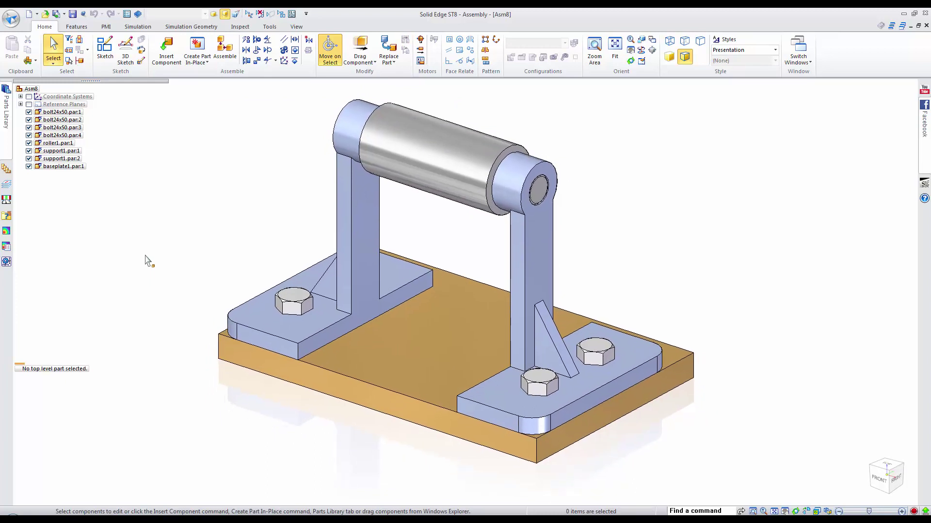
Set up Relationship Assistant to check all assembly parts against Itself, removing their grounded relationships
{"action": "left_click", "coordinate": [397, 373]}
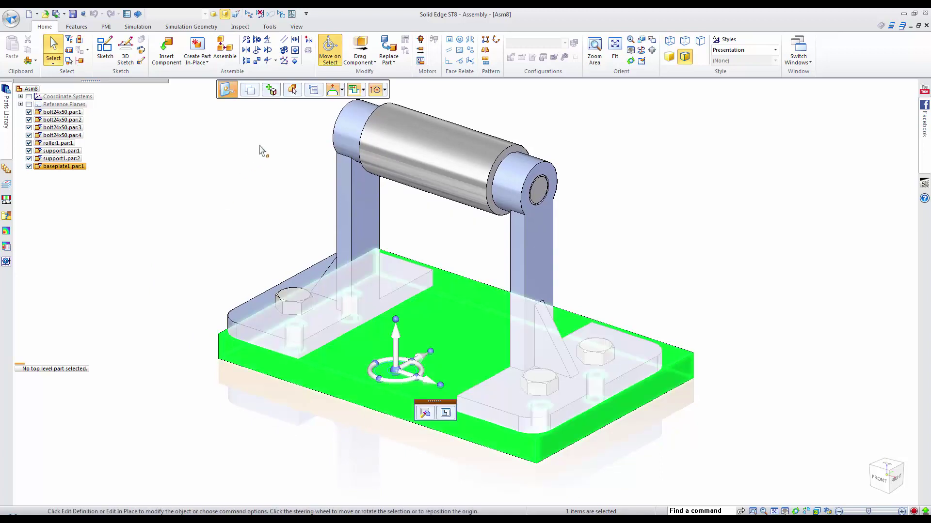
{"action": "left_click", "coordinate": [309, 43]}
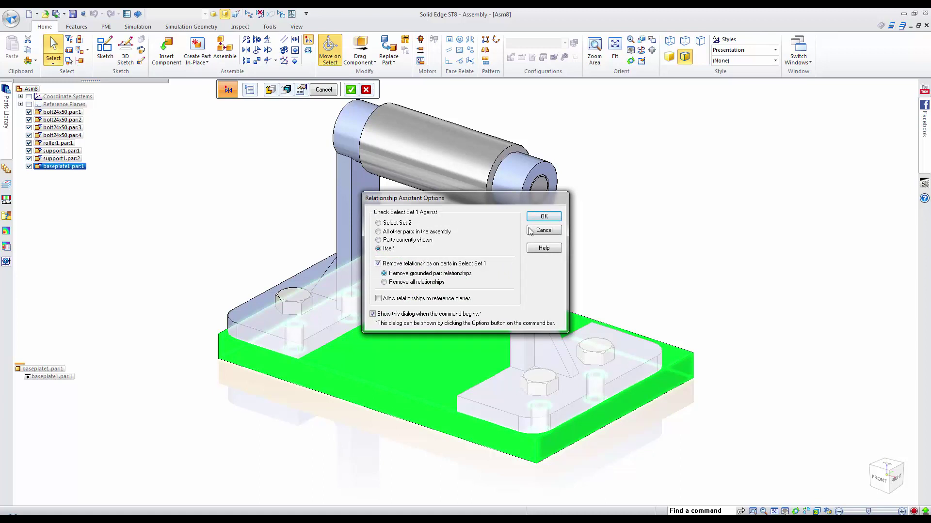
{"action": "left_click", "coordinate": [544, 216]}
{"action": "left_click_drag", "start_coordinate": [241, 116], "coordinate": [704, 461]}
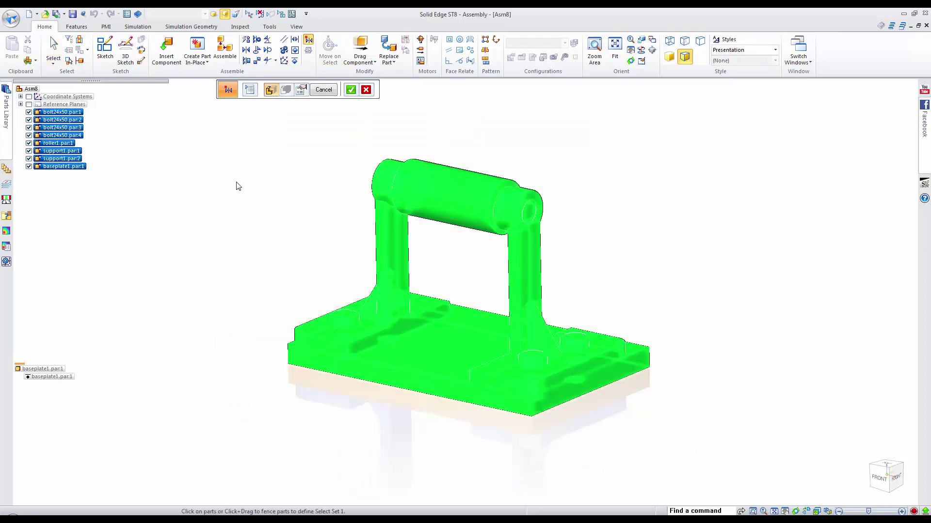
{"action": "key", "text": "Return"}
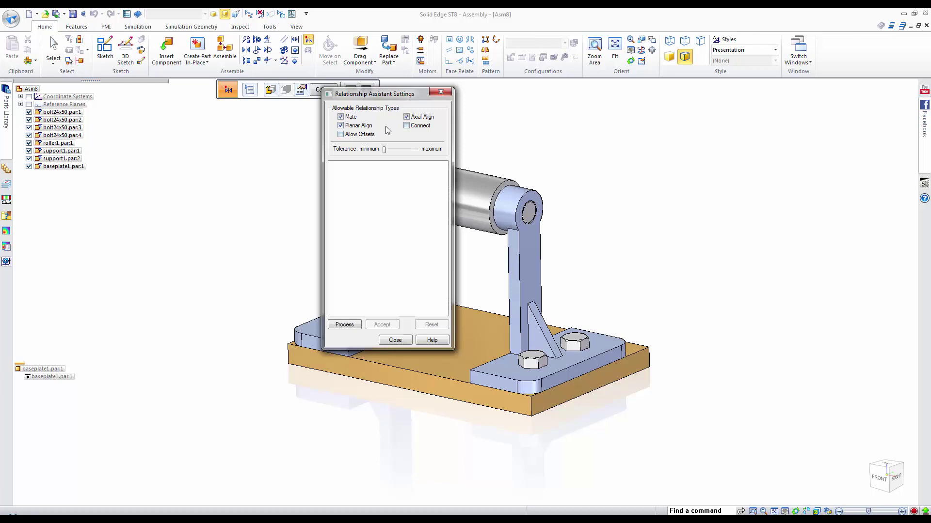
Process the Mate, Planar Align and Axial Align relationships between the parts, accept them all and close the assistant
{"action": "left_click", "coordinate": [345, 325]}
{"action": "left_click_drag", "start_coordinate": [444, 198], "coordinate": [444, 219]}
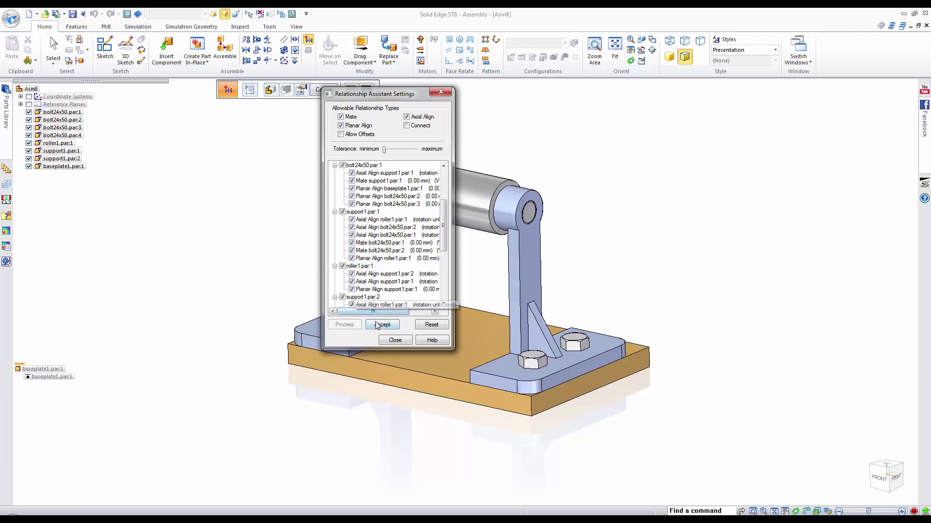
{"action": "left_click", "coordinate": [394, 340]}
{"action": "key", "text": "Escape"}
Inspect the base plate's axial align, mate and planar align relationships with the bolts and support
{"action": "left_click", "coordinate": [57, 166]}
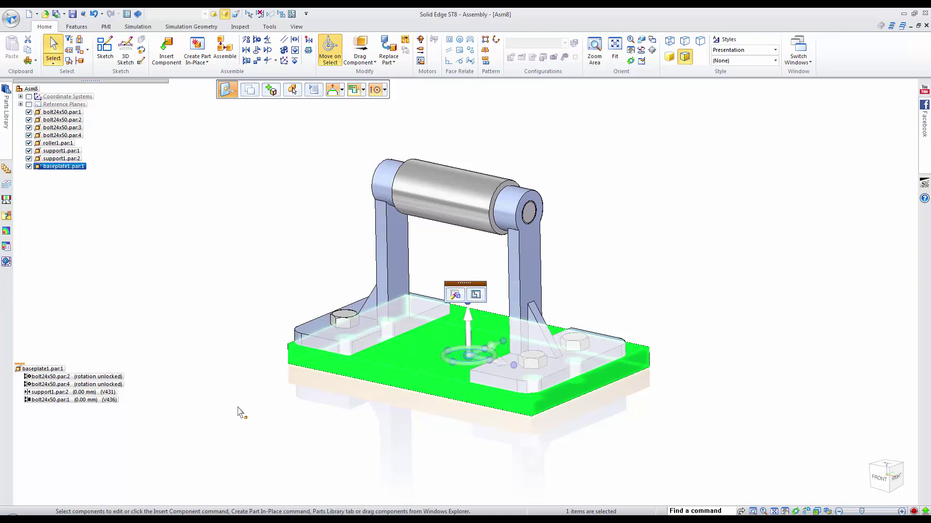
{"action": "left_click", "coordinate": [73, 376]}
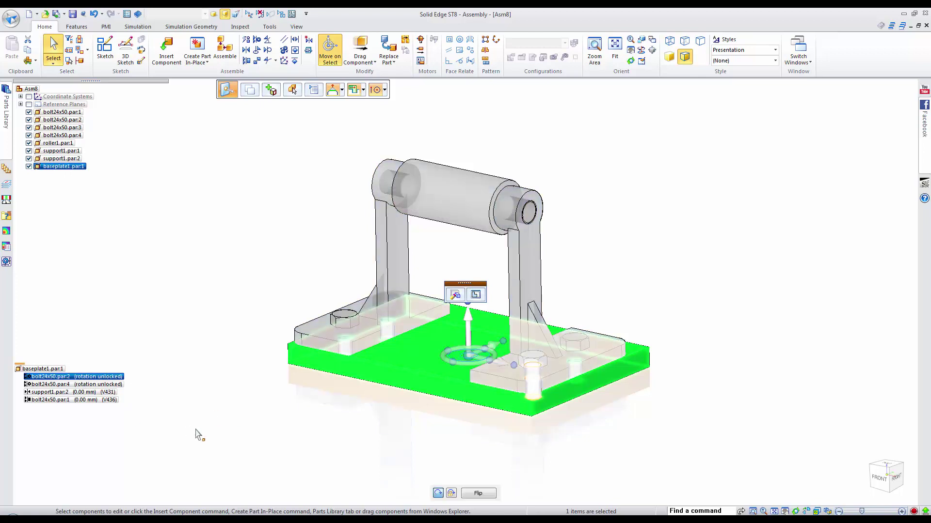
{"action": "left_click", "coordinate": [53, 393]}
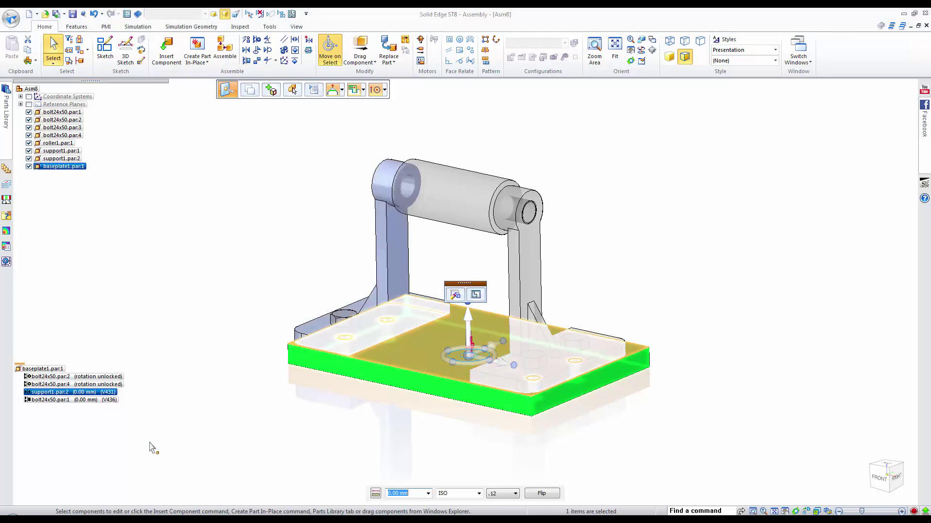
{"action": "left_click", "coordinate": [73, 400]}
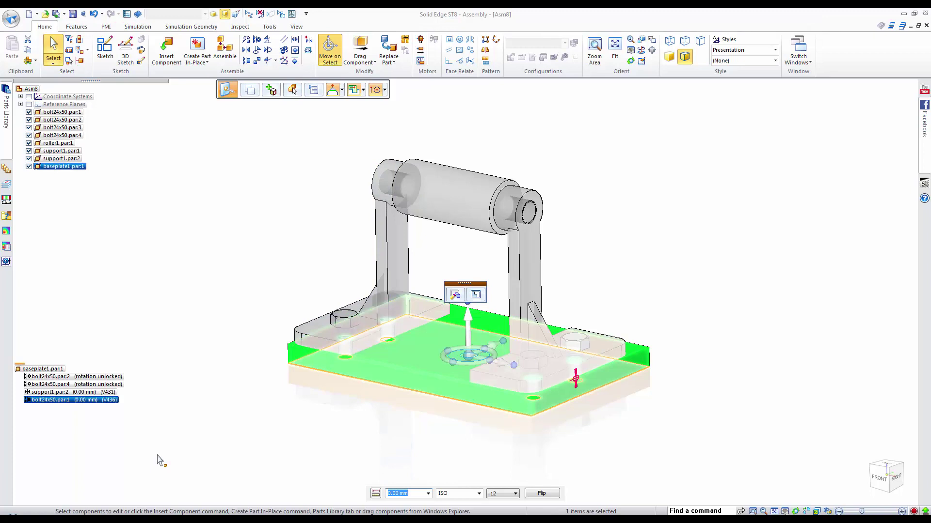
{"action": "left_click", "coordinate": [191, 297]}
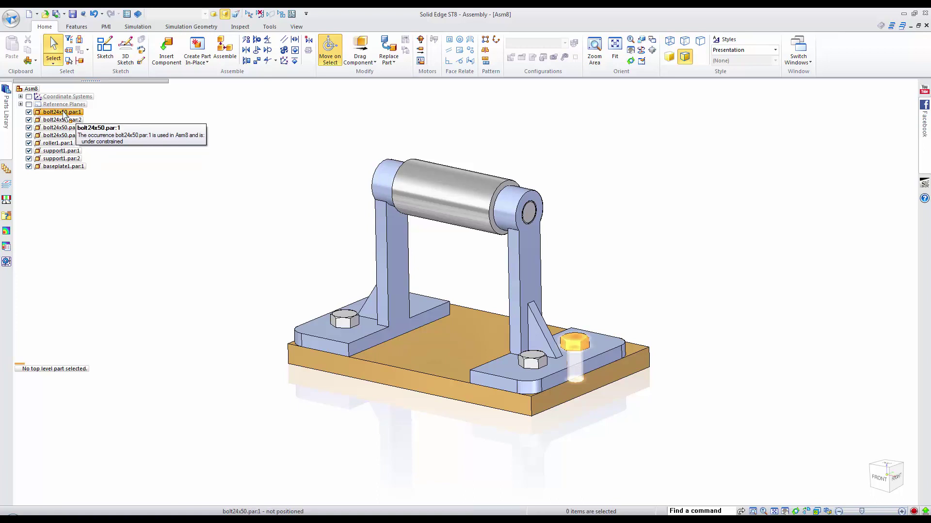
Ground the base plate and check the roller's relationships to the two supports
{"action": "left_click", "coordinate": [78, 167]}
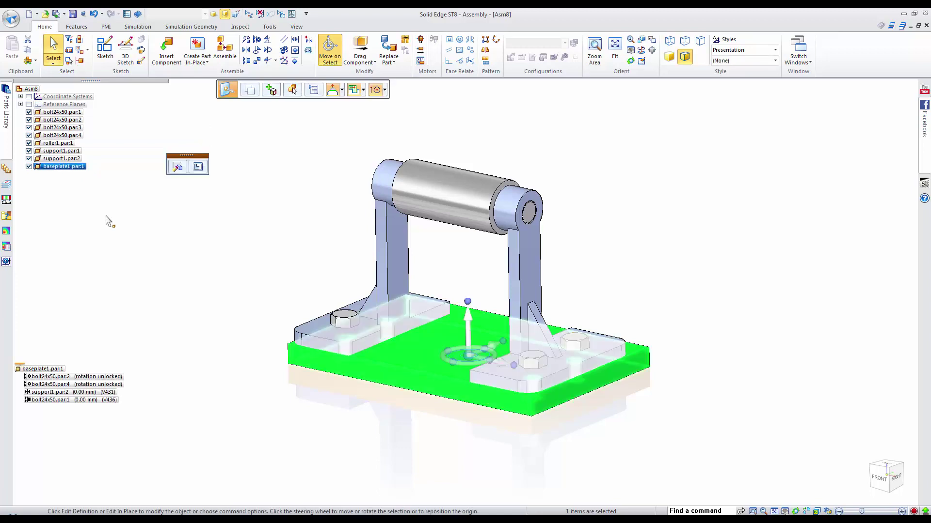
{"action": "left_click", "coordinate": [295, 62]}
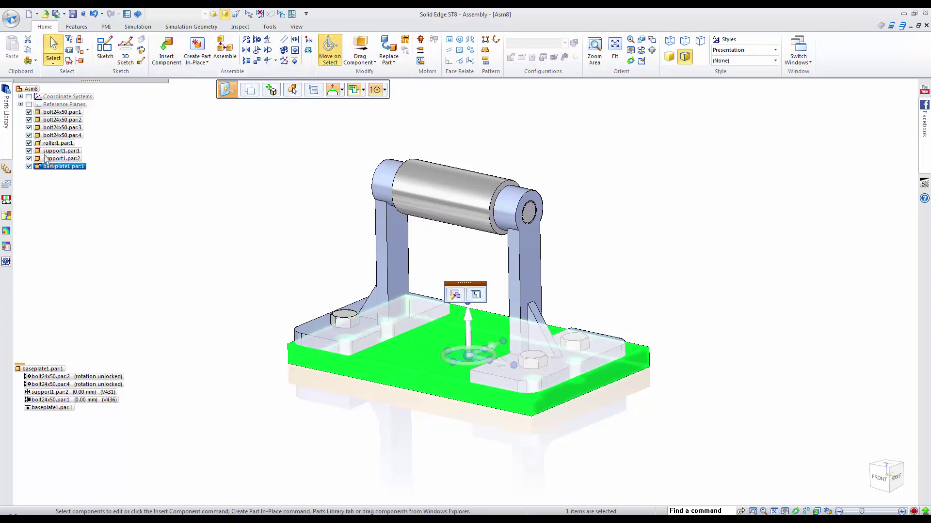
{"action": "left_click", "coordinate": [57, 144]}
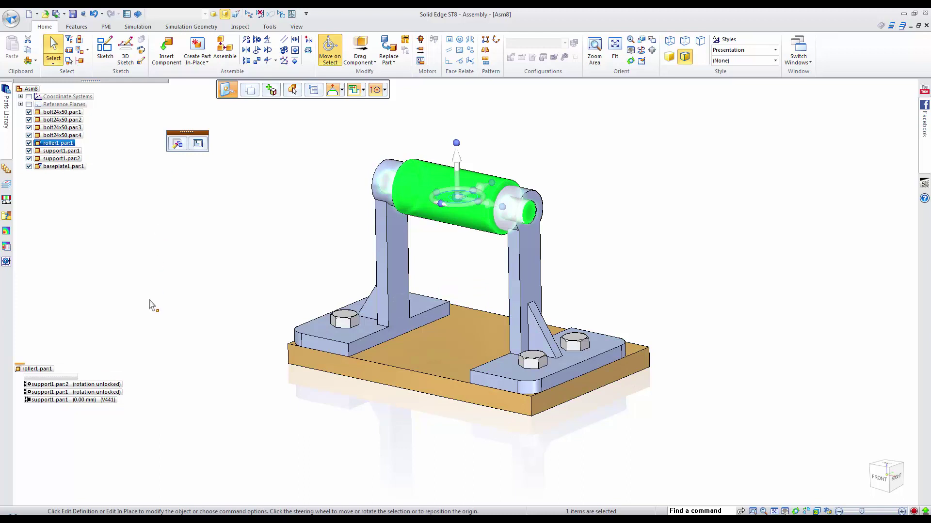
{"action": "left_click", "coordinate": [273, 214]}
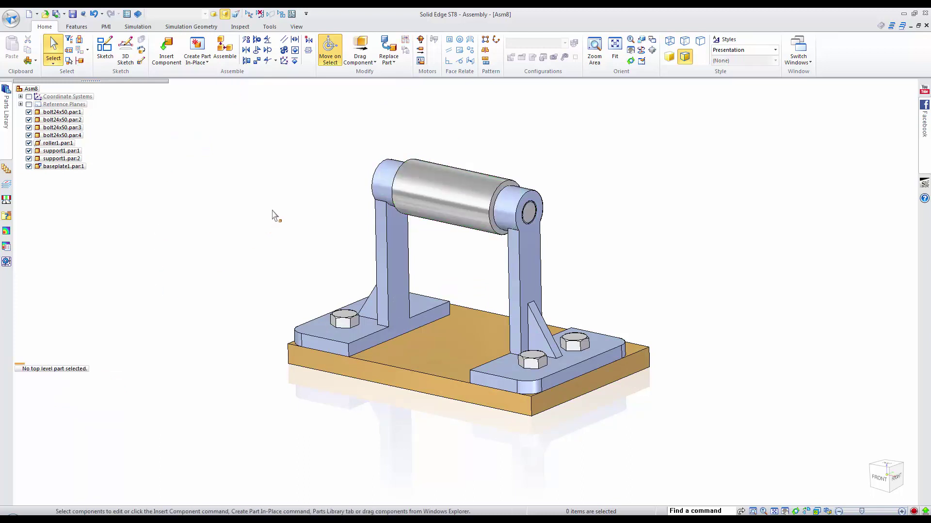